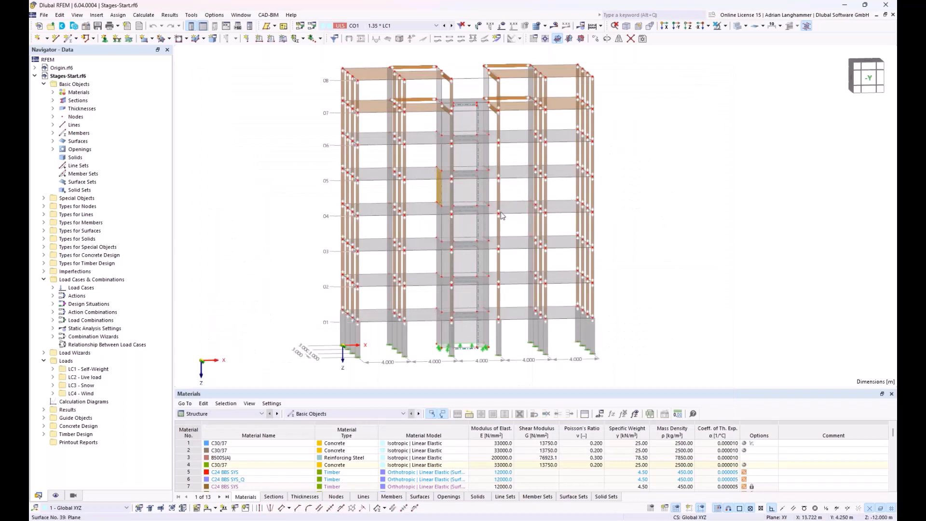
Examine the multi-storey building model from several angles, including its floor slabs, columns and core walls
ctrl+middle_drag(304, 257, 291, 255)
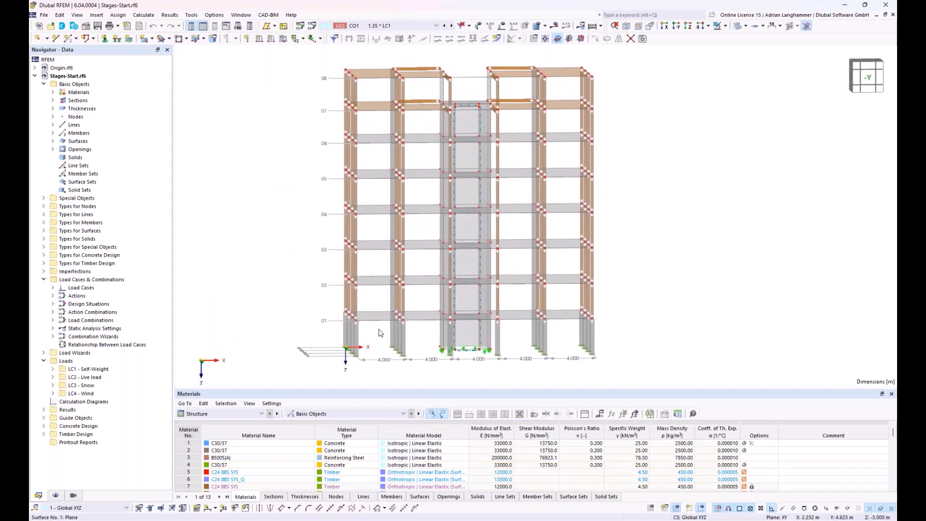
drag(379, 329, 370, 133)
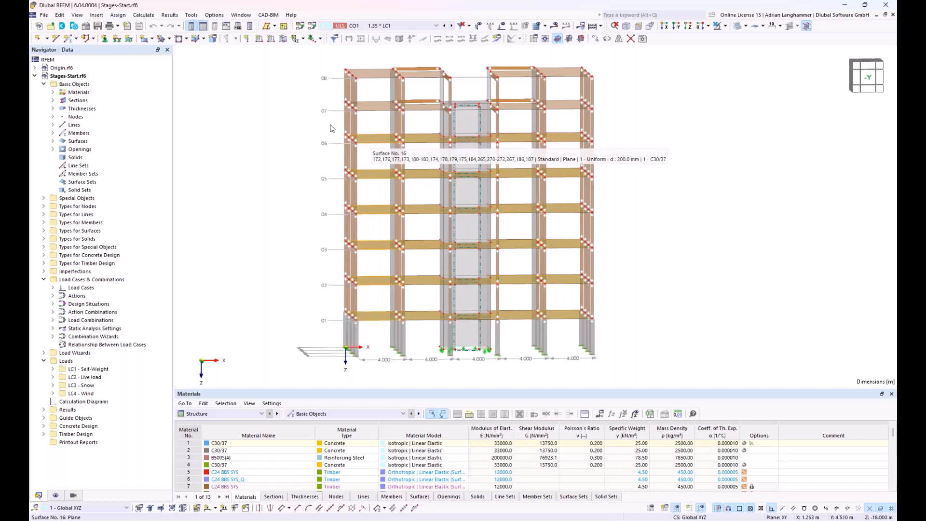
click(270, 127)
middle_drag(286, 141, 295, 169)
ctrl+middle_drag(295, 169, 308, 161)
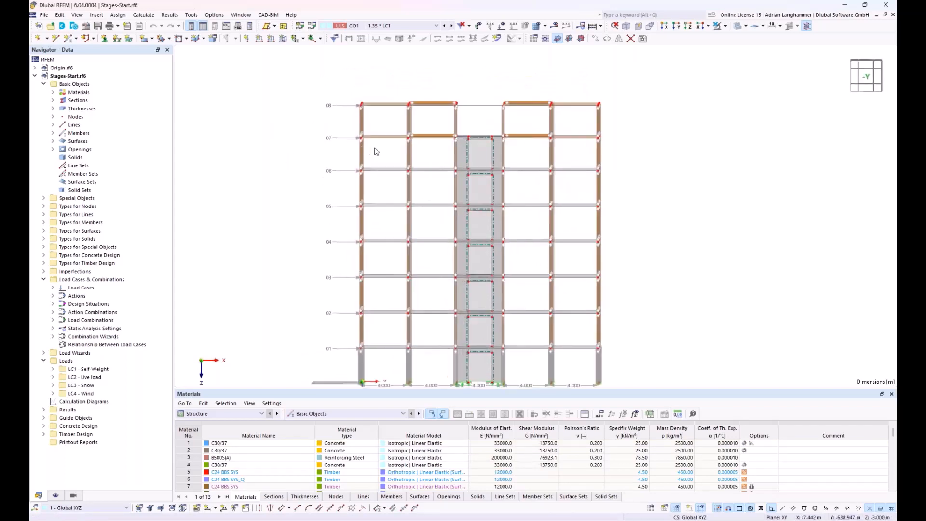
ctrl+middle_drag(375, 148, 390, 179)
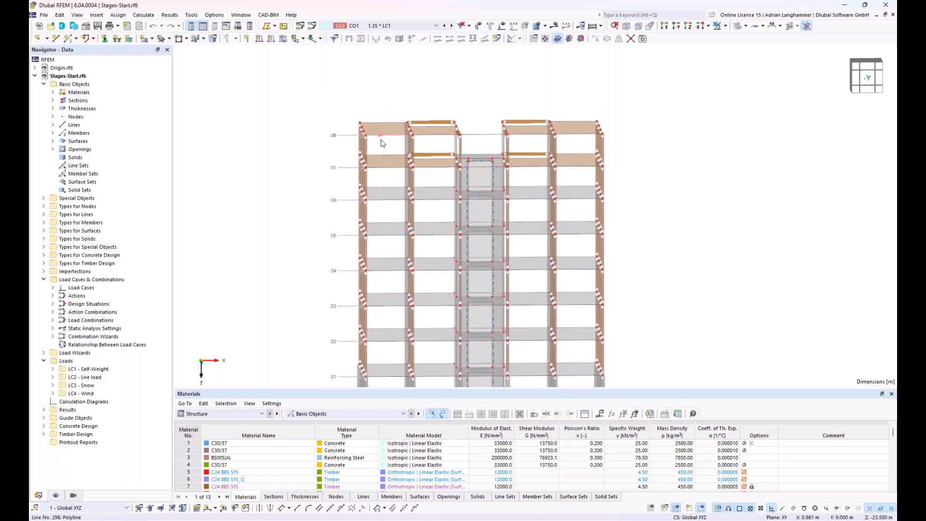
middle_drag(442, 218, 528, 176)
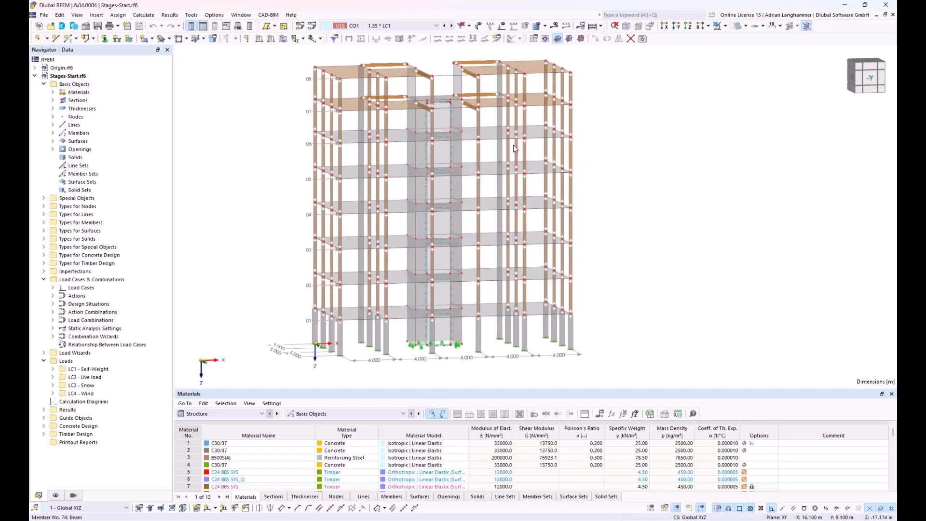
ctrl+middle_drag(572, 154, 573, 156)
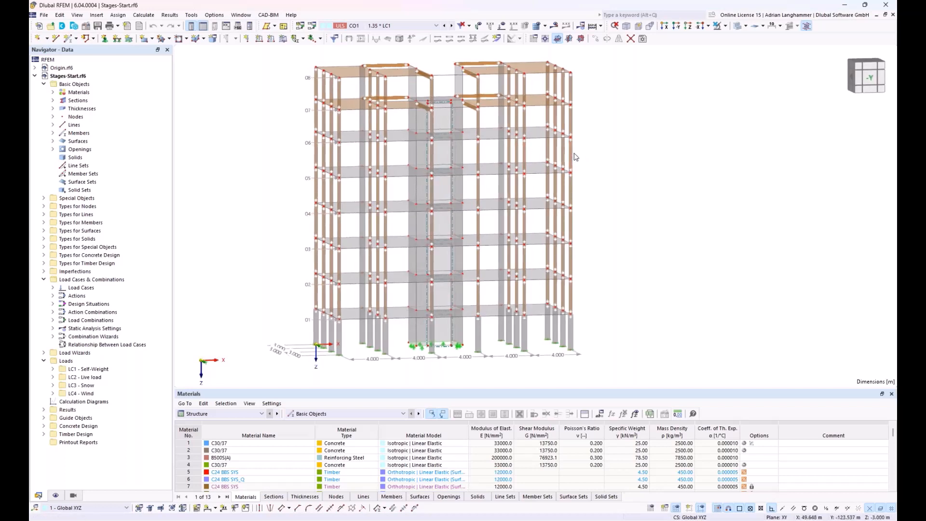
ctrl+middle_drag(574, 162, 576, 165)
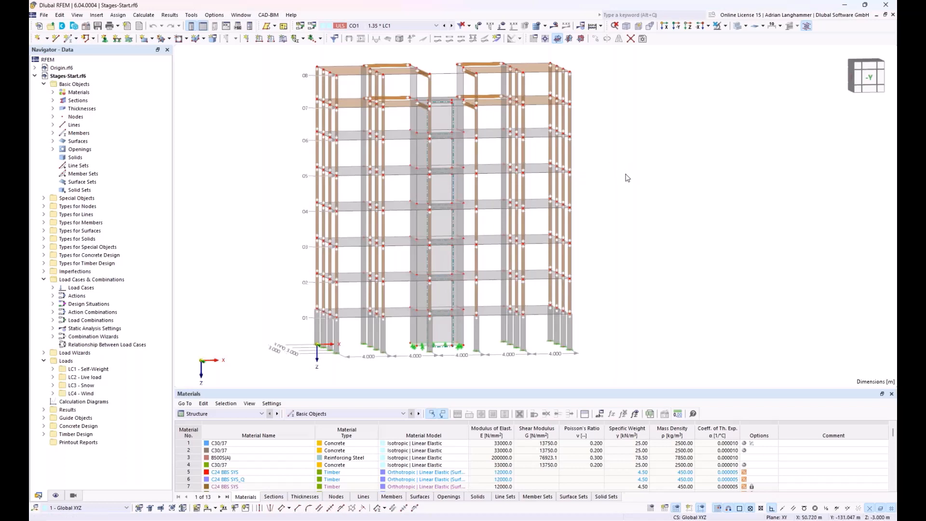
ctrl+middle_drag(628, 178, 624, 177)
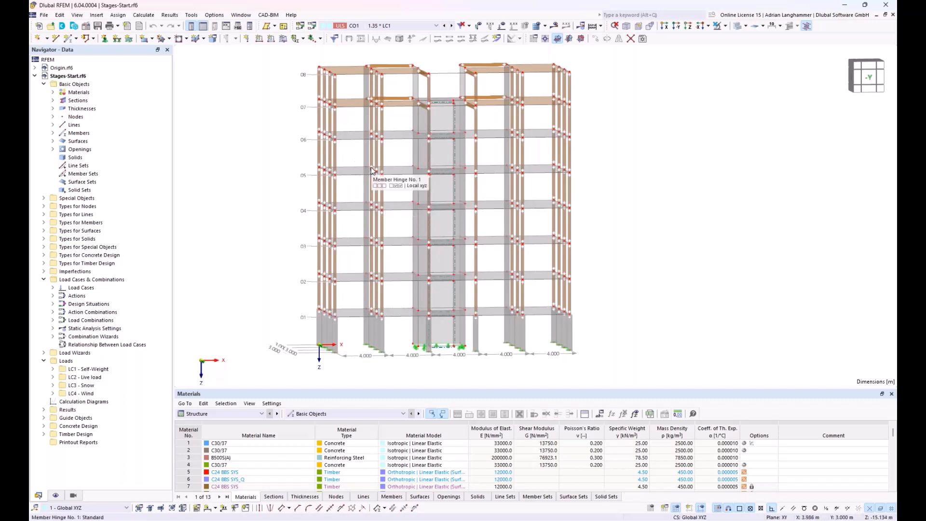
ctrl+middle_drag(252, 158, 242, 155)
Activate the Construction Stages Analysis (CSA) add-on in the base data of the Stages-Start model
right_click(70, 76)
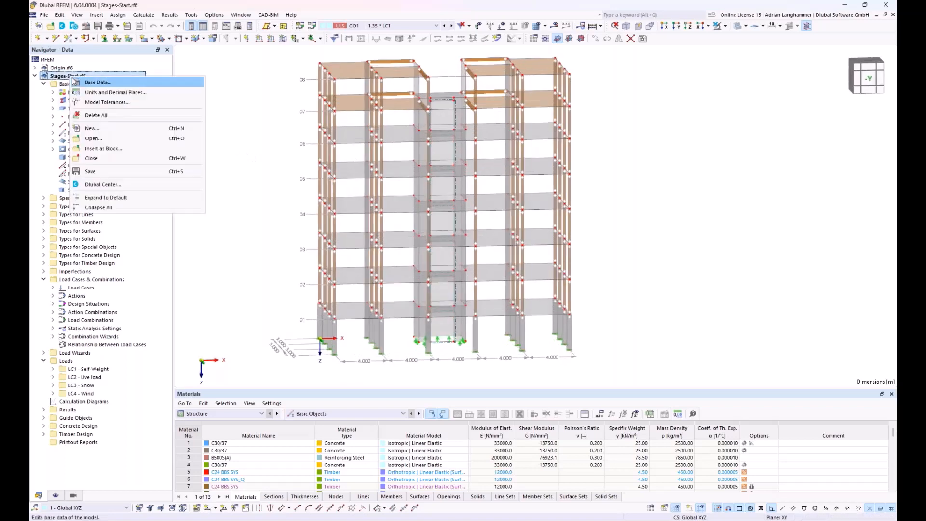
click(92, 83)
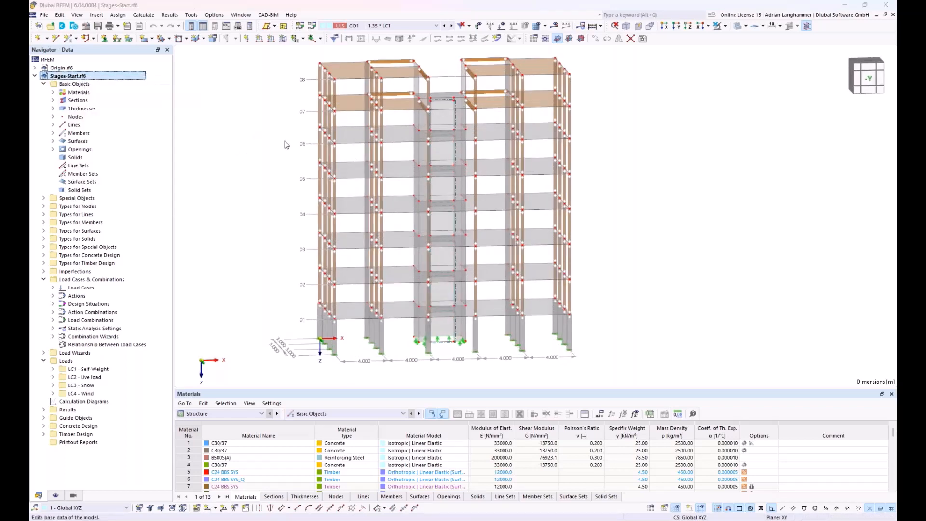
click(315, 89)
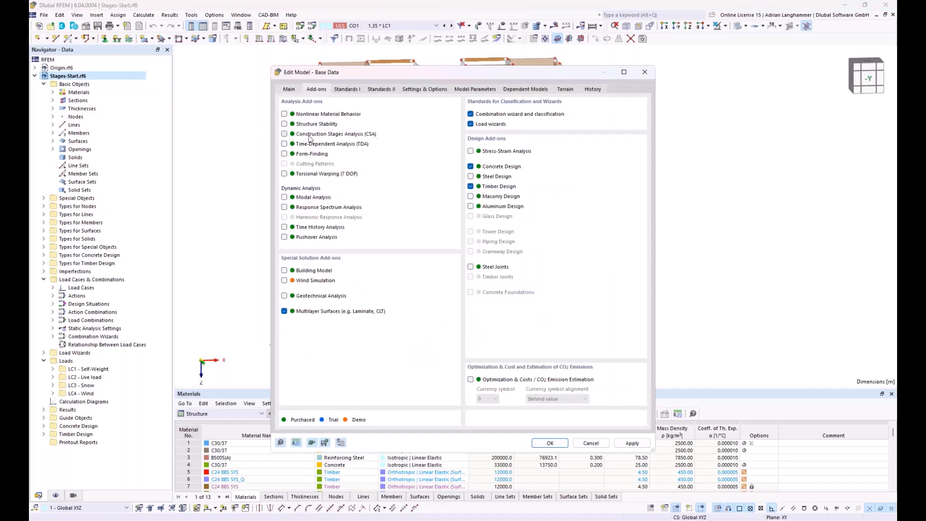
click(284, 134)
click(552, 444)
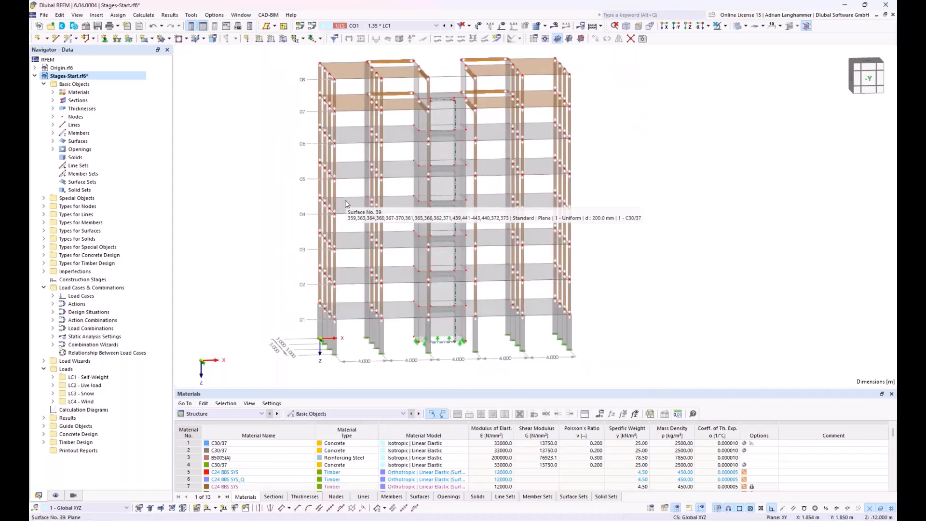
Create the first construction stage, CS1, with changes enabled for members, surfaces, nodal supports and line supports
click(73, 283)
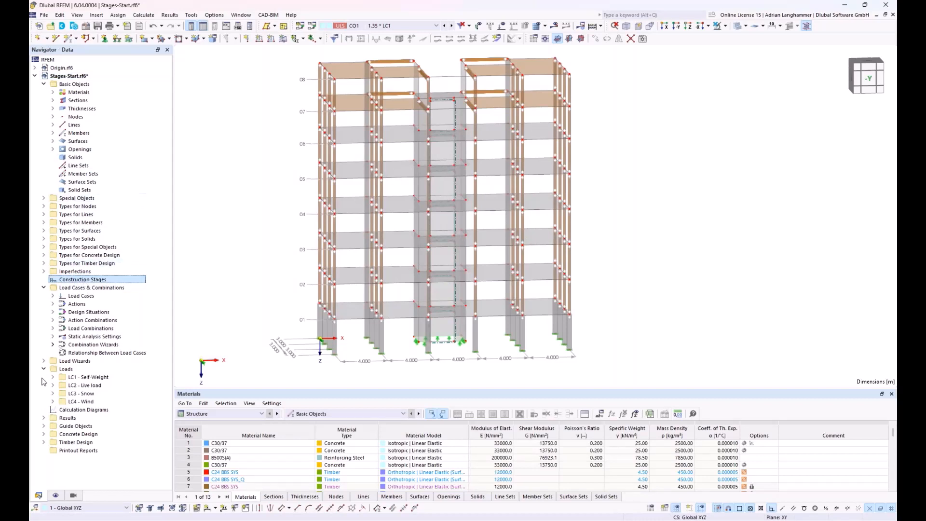
right_click(80, 283)
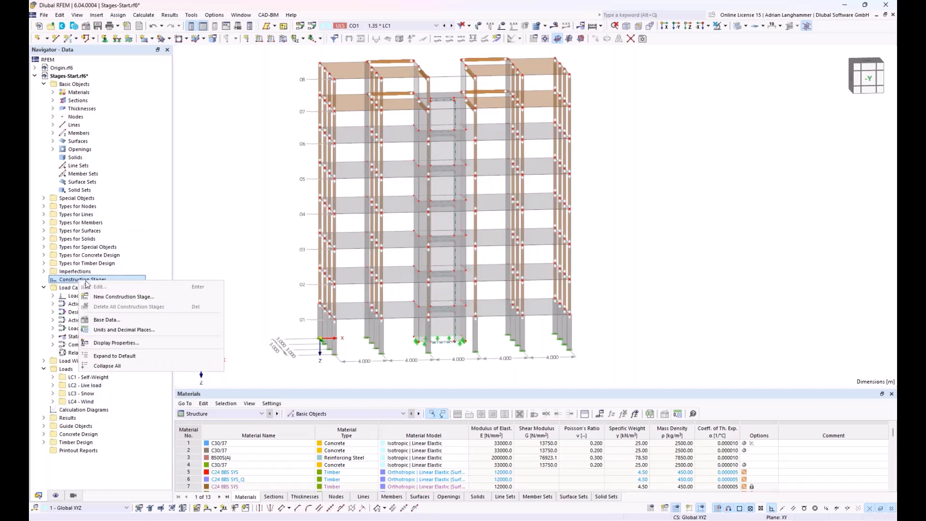
click(108, 297)
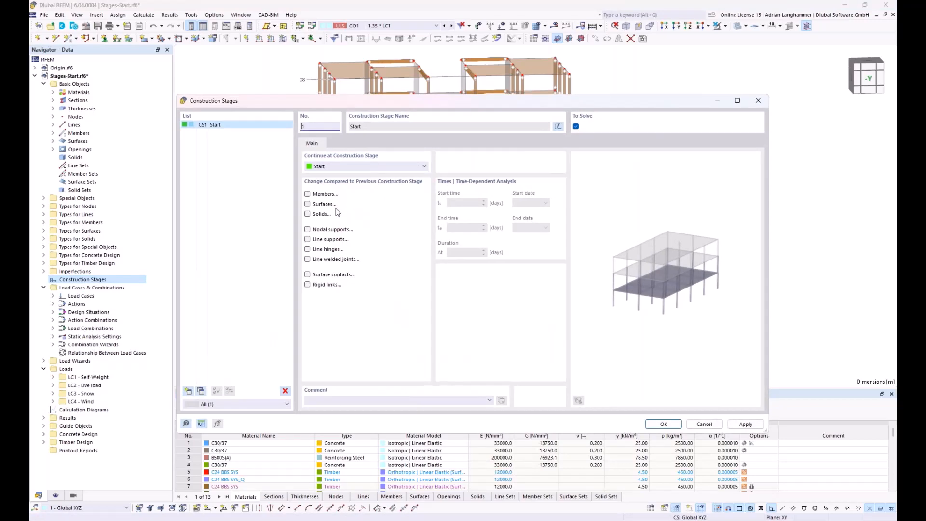
drag(411, 104, 443, 167)
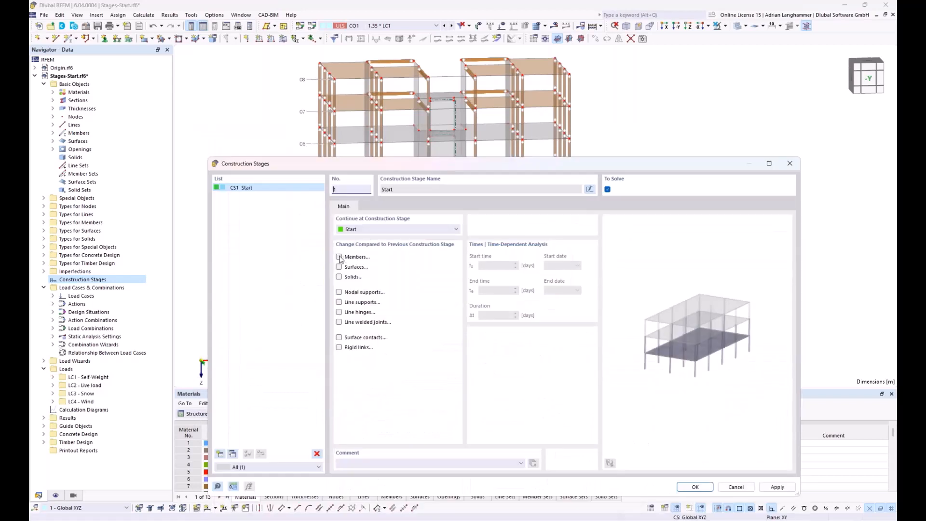
click(339, 257)
click(339, 267)
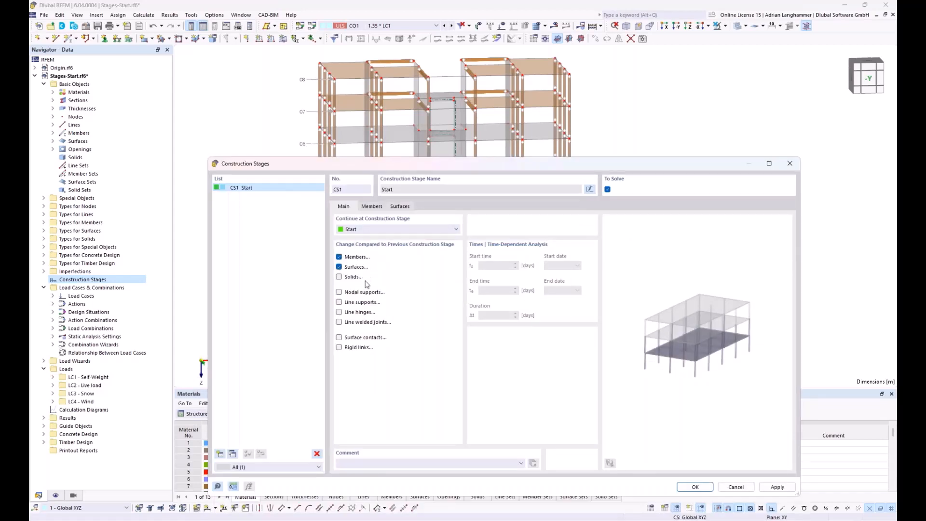
click(339, 292)
click(339, 302)
drag(456, 166, 458, 212)
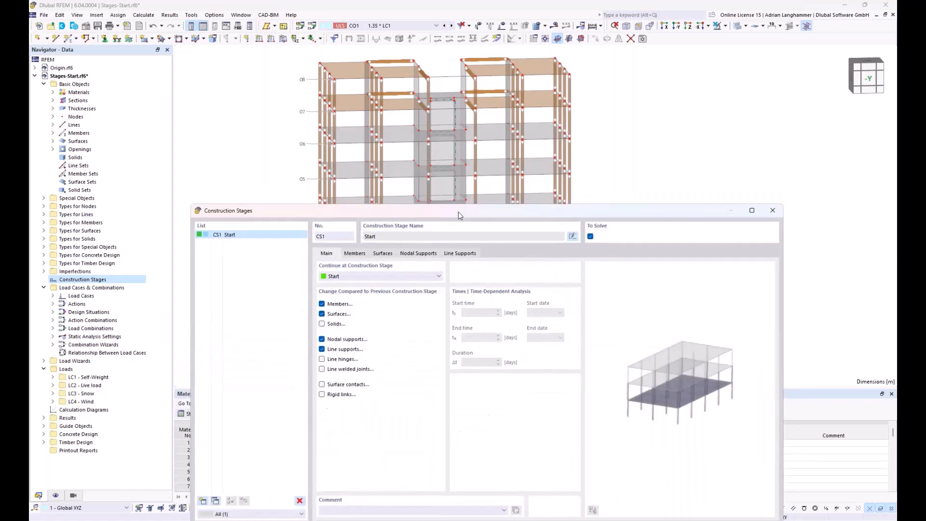
Add the lowest storey's columns, members 1-12, 14, 17 and 19-22, to construction stage CS1
click(356, 253)
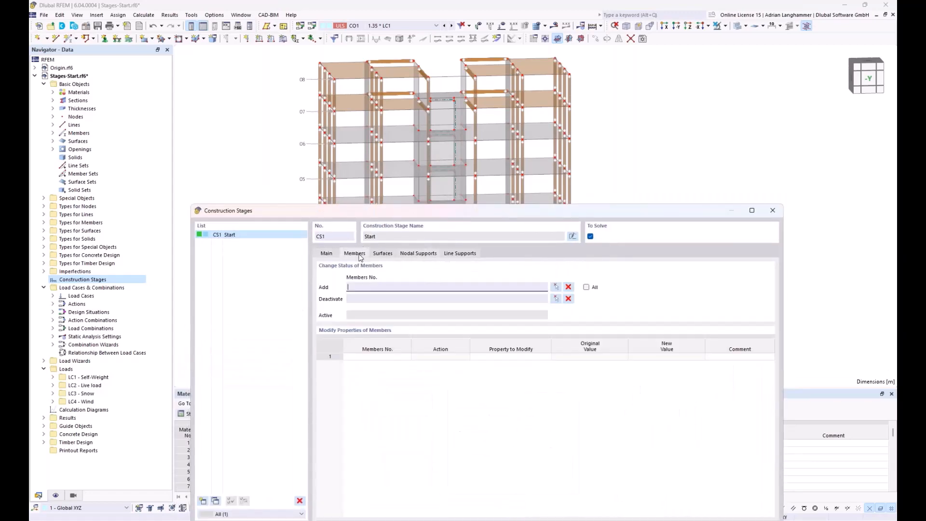
click(555, 287)
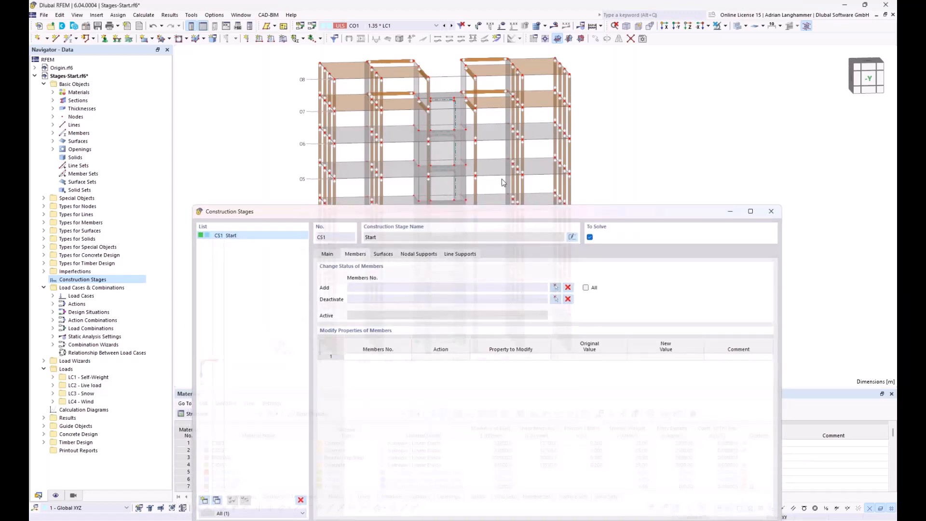
drag(284, 271, 624, 357)
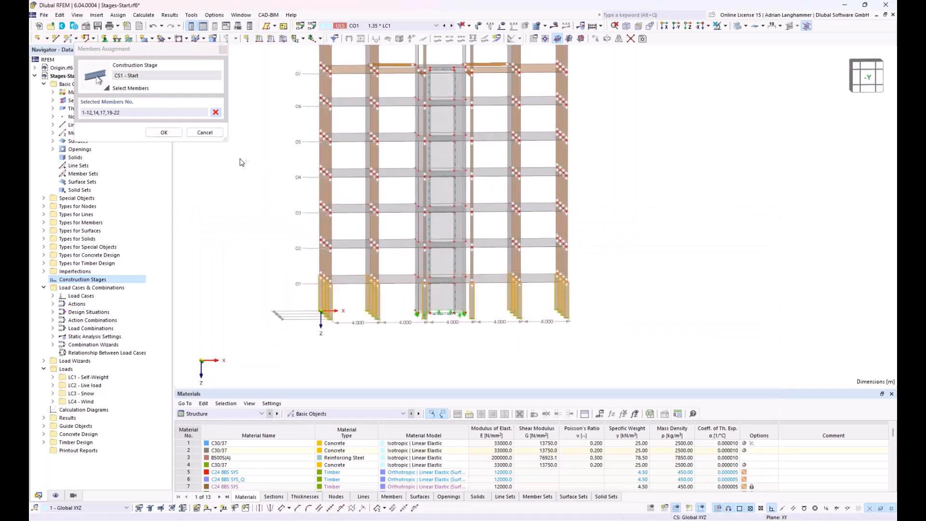
click(166, 133)
Add the lowest storey's slab and core walls, surfaces 1-5, to construction stage CS1
click(367, 139)
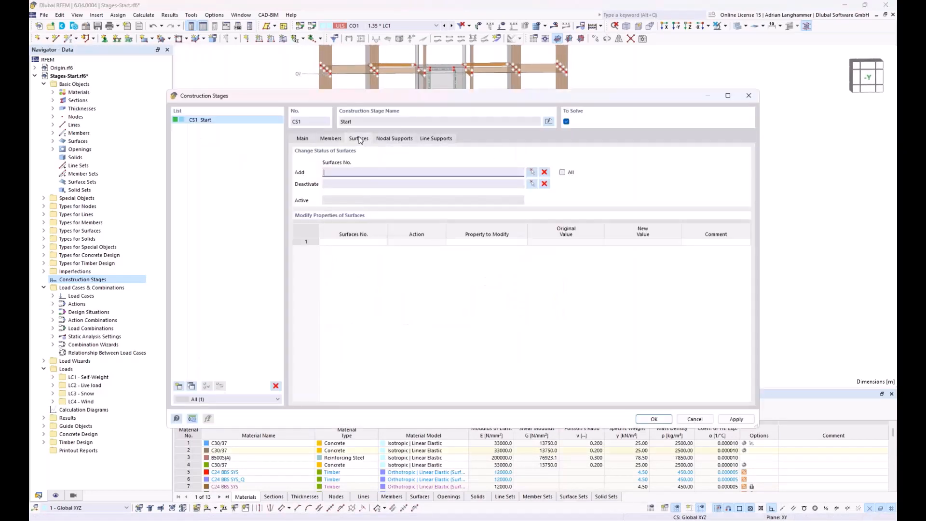
click(531, 172)
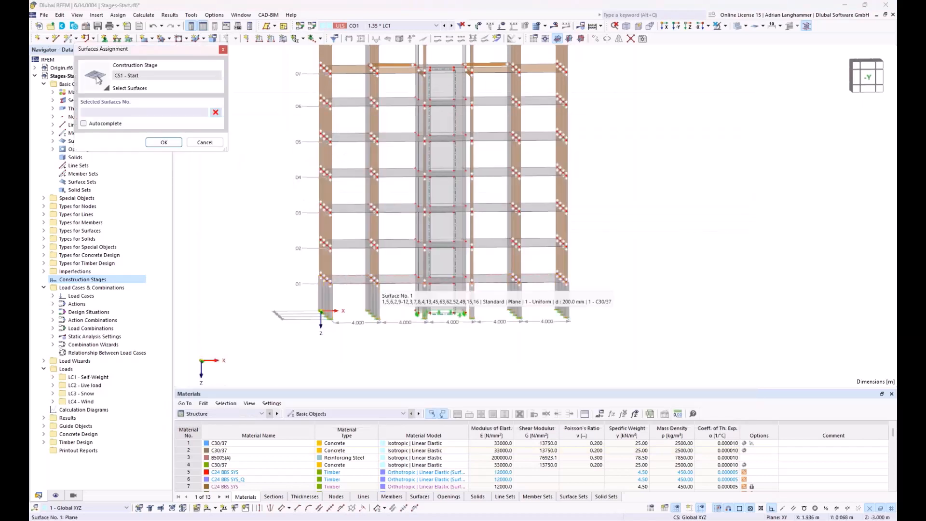
drag(266, 270, 627, 361)
click(163, 142)
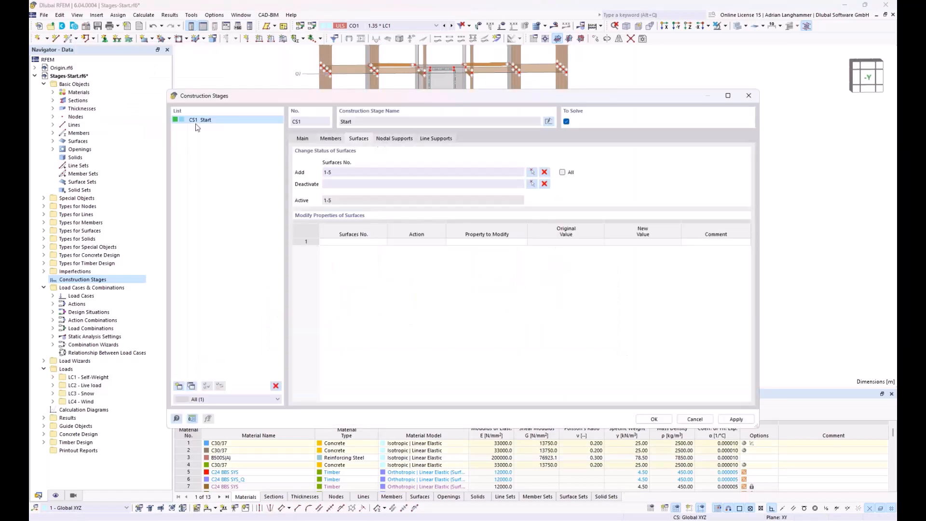
Add all nodal supports and all line supports to construction stage CS1
click(395, 139)
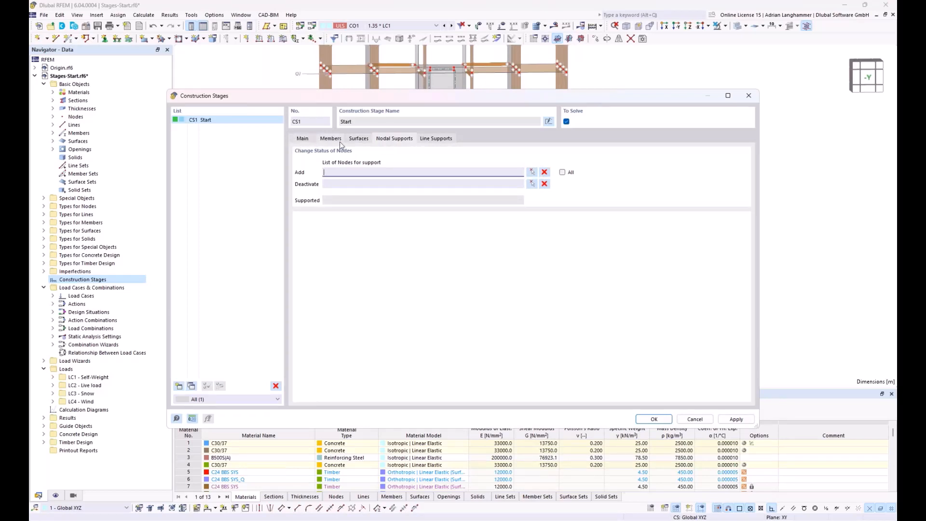
click(561, 172)
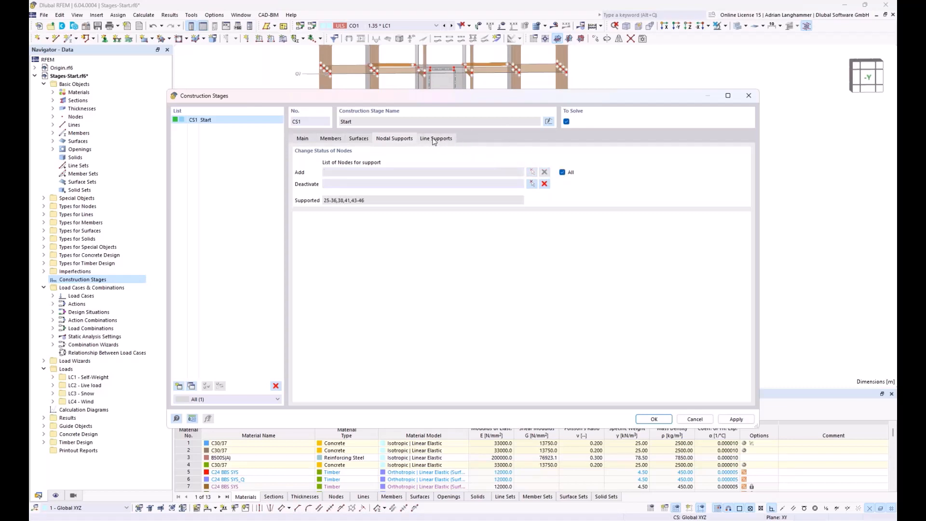
click(434, 139)
click(562, 172)
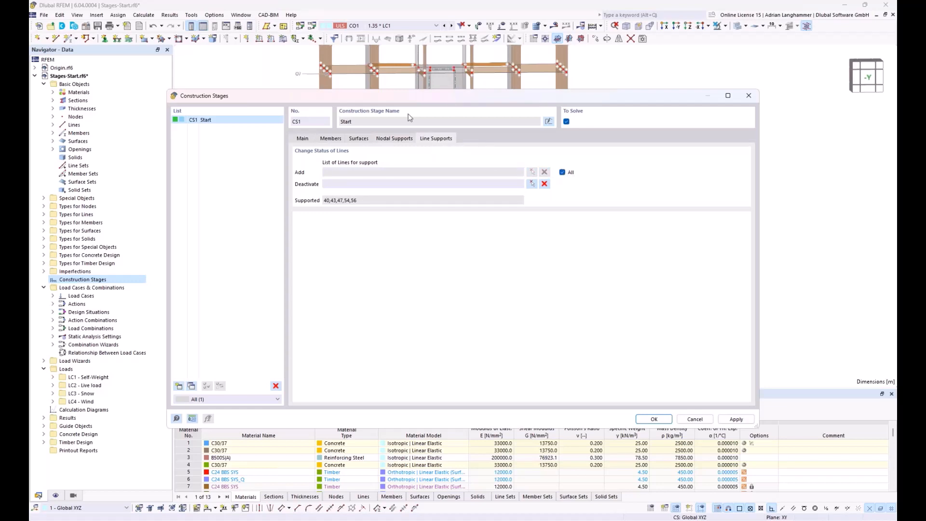
Create construction stage CS2 following CS1, with the nodal support and line support changes disabled
click(303, 139)
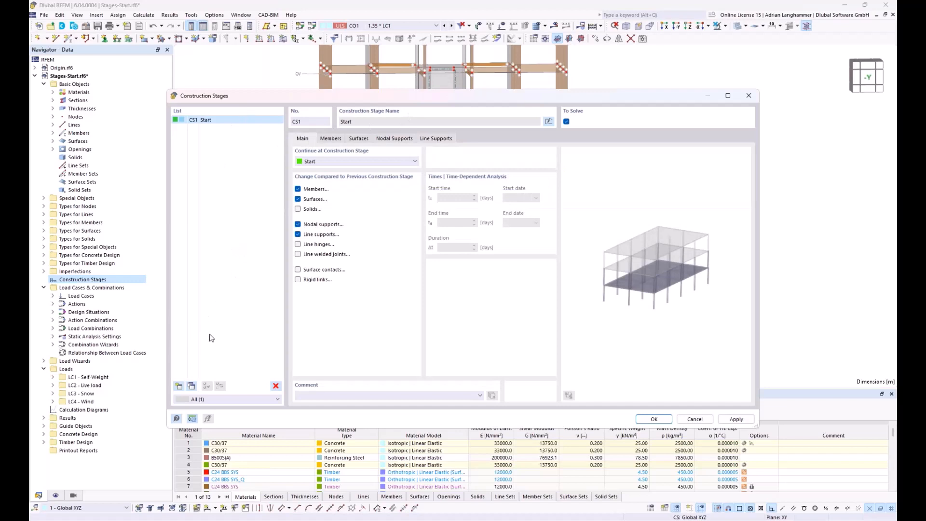
click(179, 386)
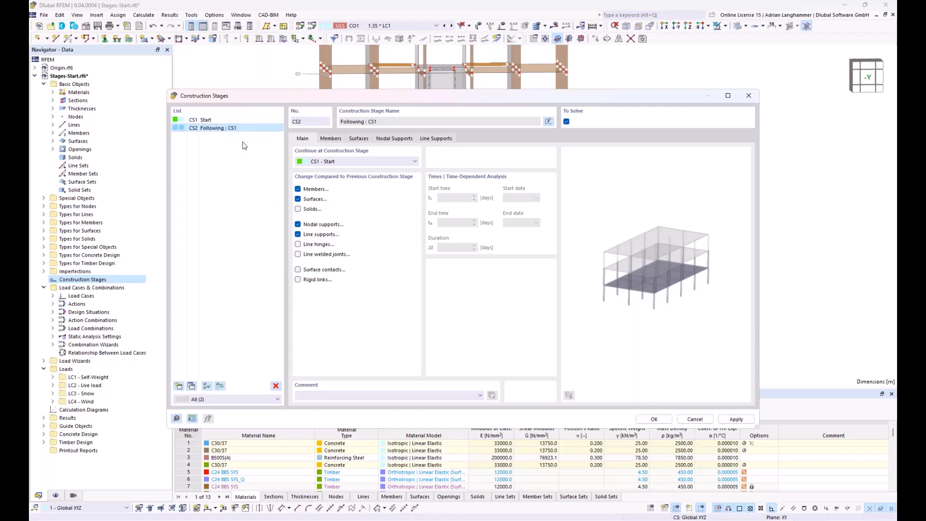
click(298, 224)
click(298, 234)
Add the second storey's columns, members 23-40, to construction stage CS2
click(331, 139)
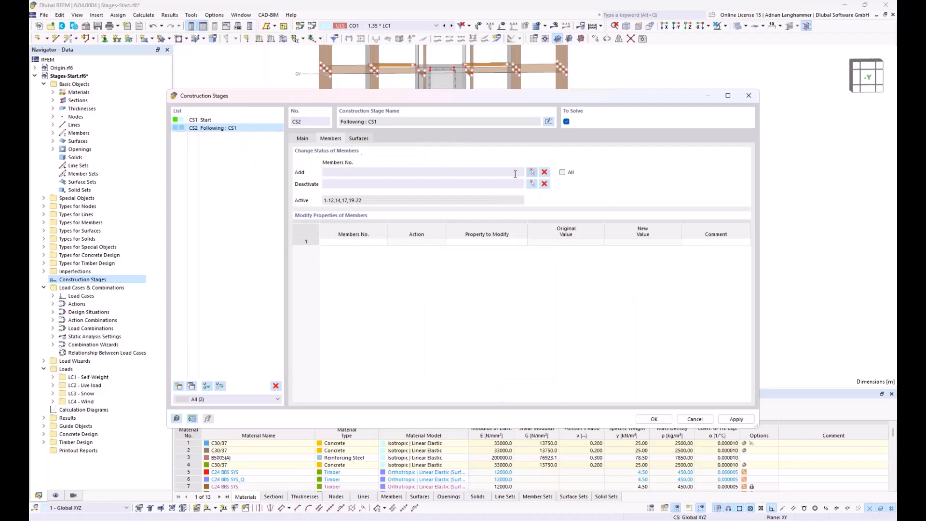
click(533, 176)
drag(270, 233, 620, 340)
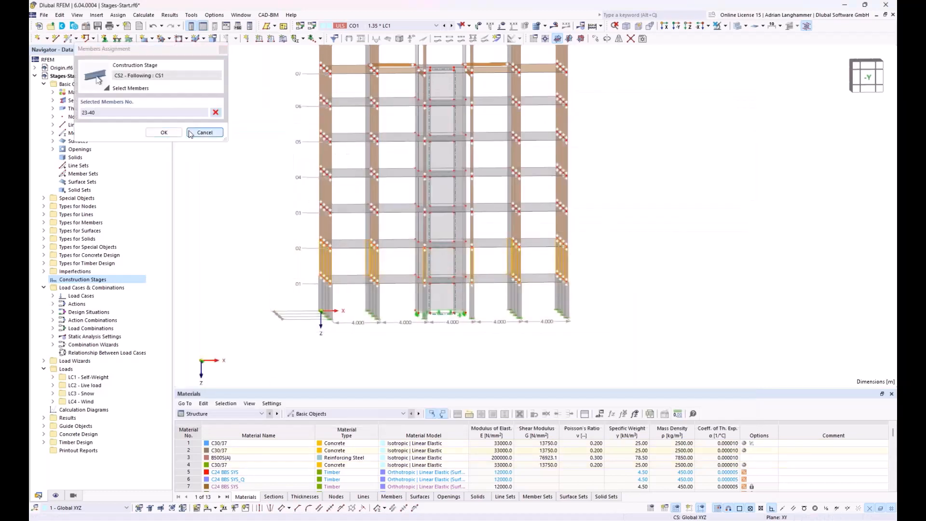
click(164, 133)
Add the second storey's slab and core walls, surfaces 6-10, to construction stage CS2
click(359, 138)
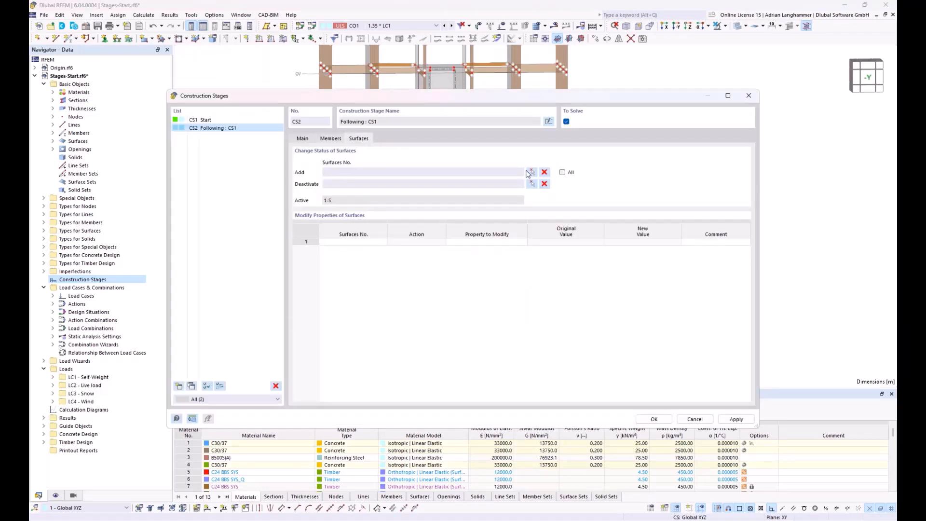
click(530, 173)
drag(283, 231, 598, 331)
scroll(612, 255, down, 1)
middle_drag(612, 255, 602, 259)
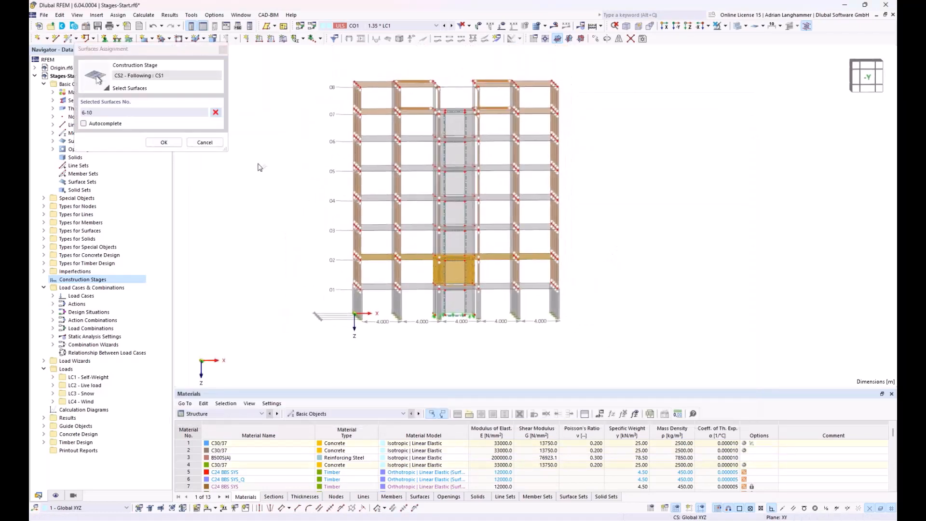
click(164, 142)
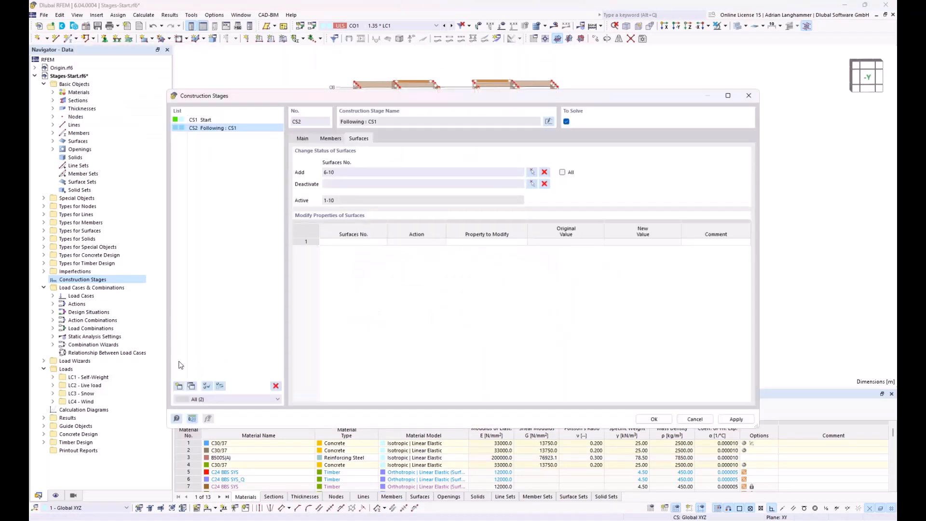
Create six further consecutive construction stages, CS3 to CS8, each following the previous one
click(179, 386)
click(179, 386)
click(179, 387)
click(179, 386)
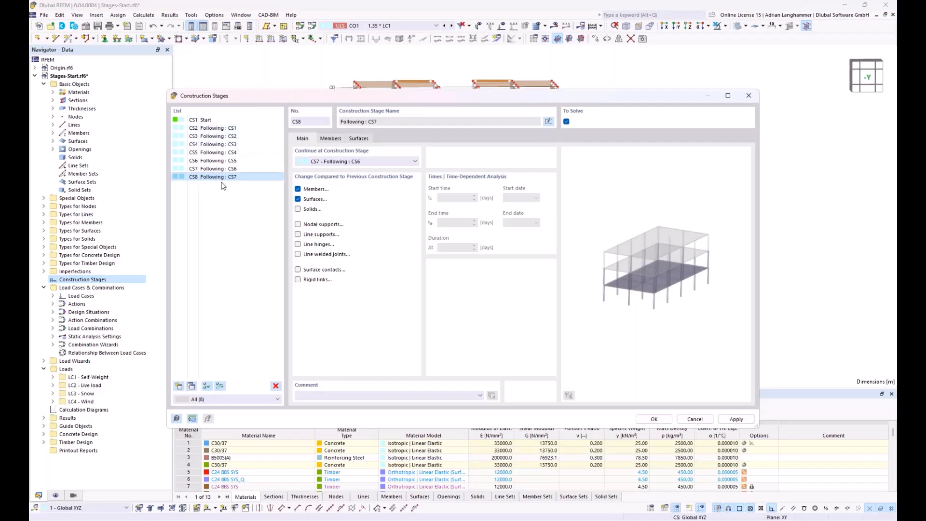
Add the third storey's columns, members 41-58, to construction stage CS3
click(213, 137)
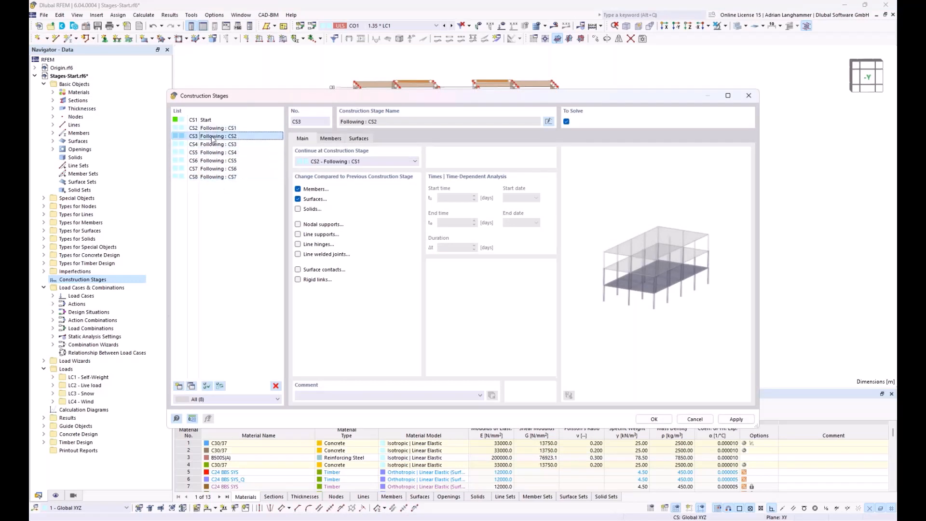
click(330, 139)
click(531, 172)
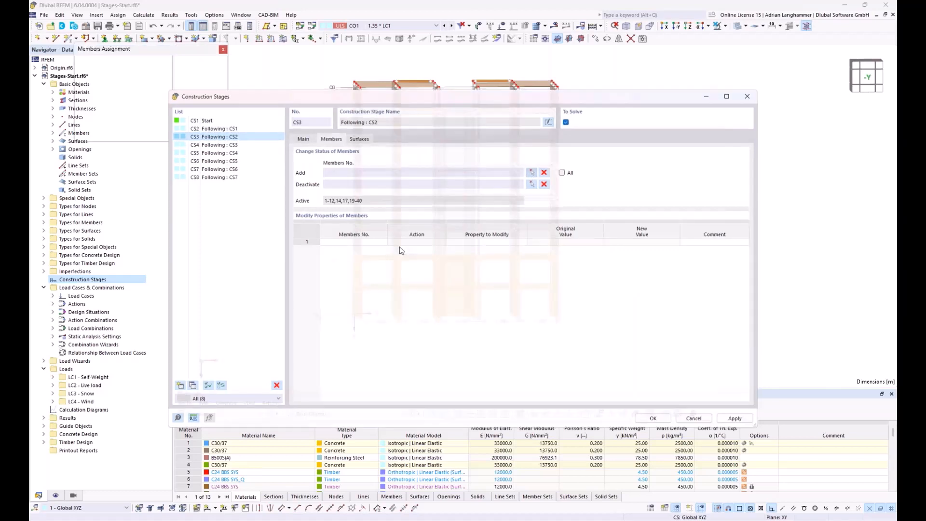
drag(296, 214, 496, 281)
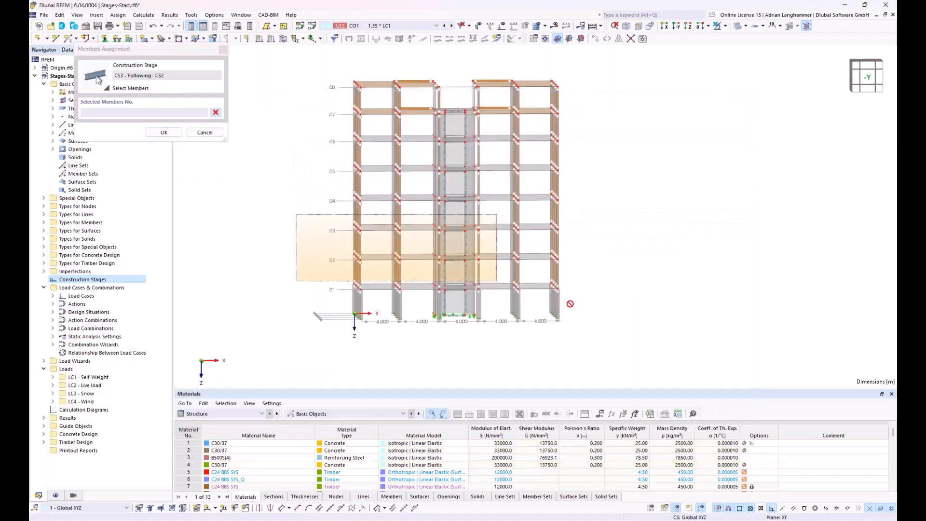
click(164, 132)
Add the third storey's slab and core walls, surfaces 11-15, to construction stage CS3
click(359, 138)
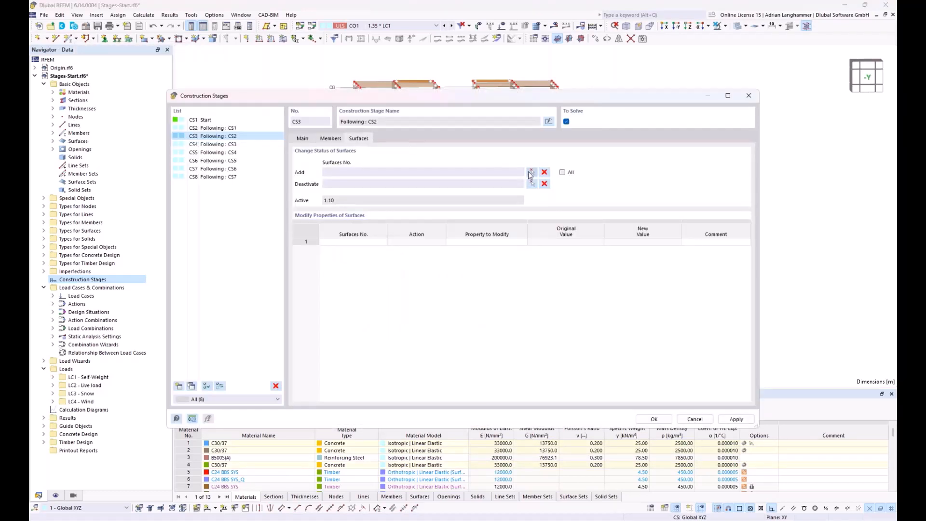
click(531, 172)
drag(307, 214, 612, 356)
click(164, 142)
Add the fourth storey's columns, members 121-138, to construction stage CS4
click(222, 145)
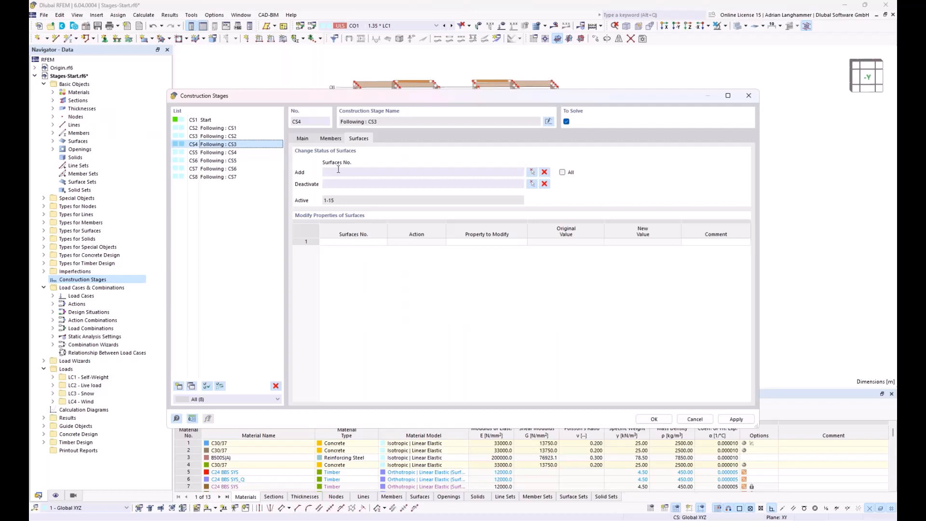
click(330, 139)
click(531, 172)
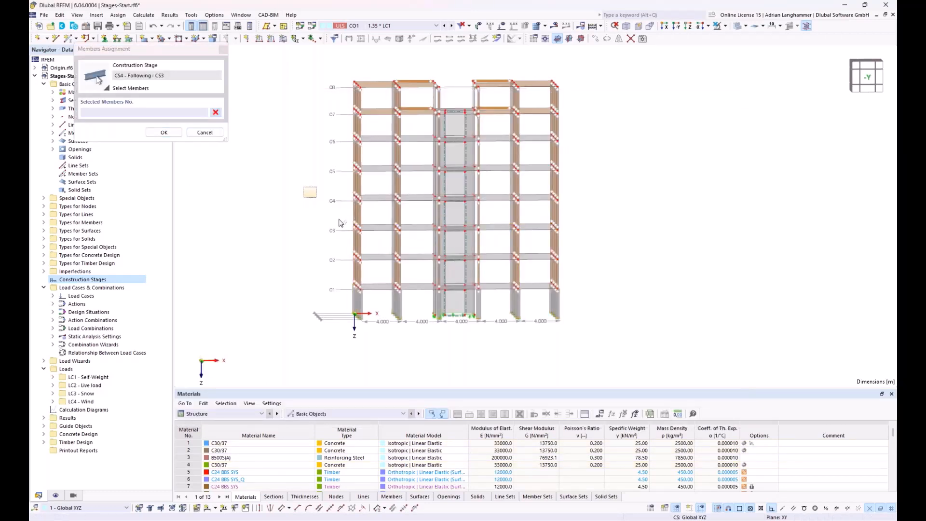
drag(340, 222, 586, 341)
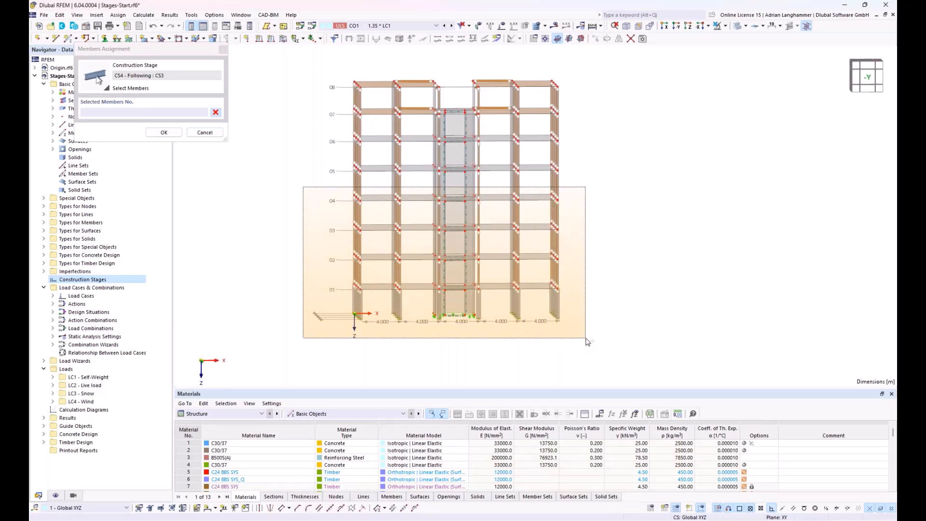
drag(587, 342, 586, 341)
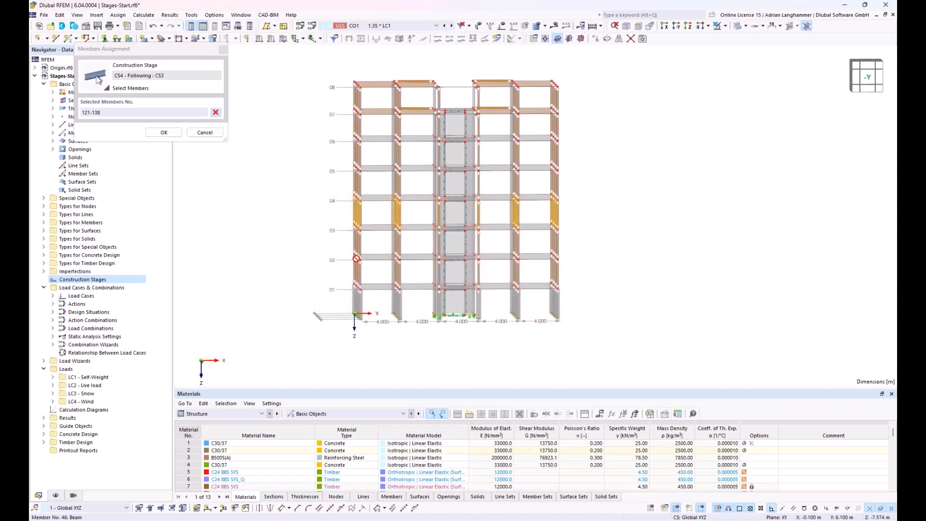
click(163, 133)
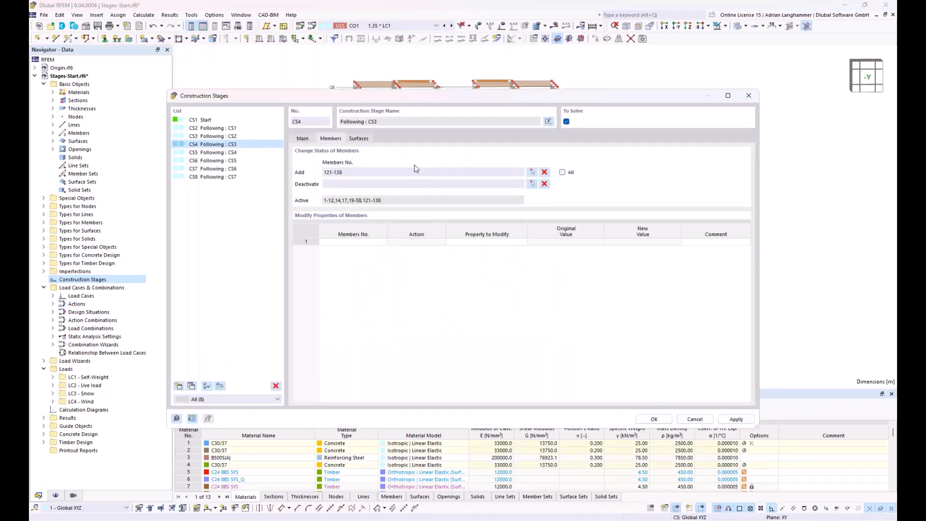
Add the fourth storey's slab and core walls, surfaces 39-43, to construction stage CS4
click(359, 139)
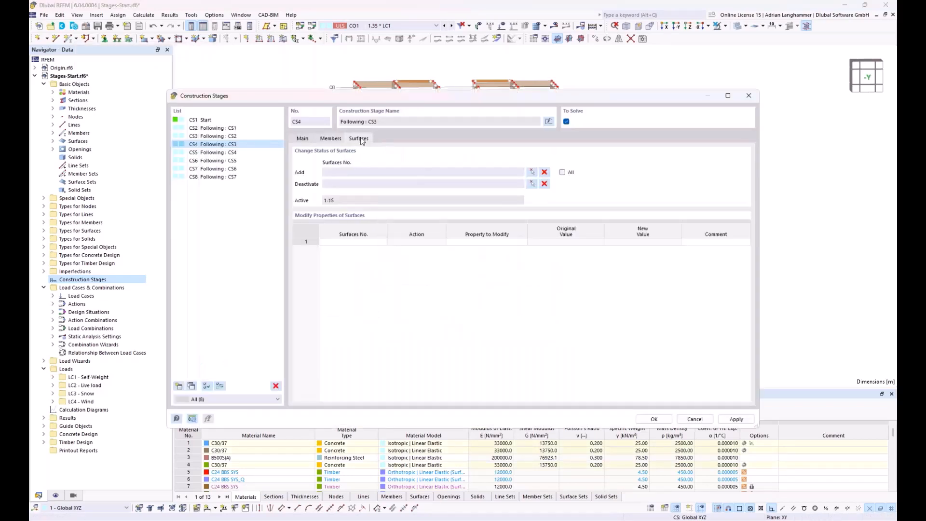
click(531, 171)
drag(304, 180, 593, 347)
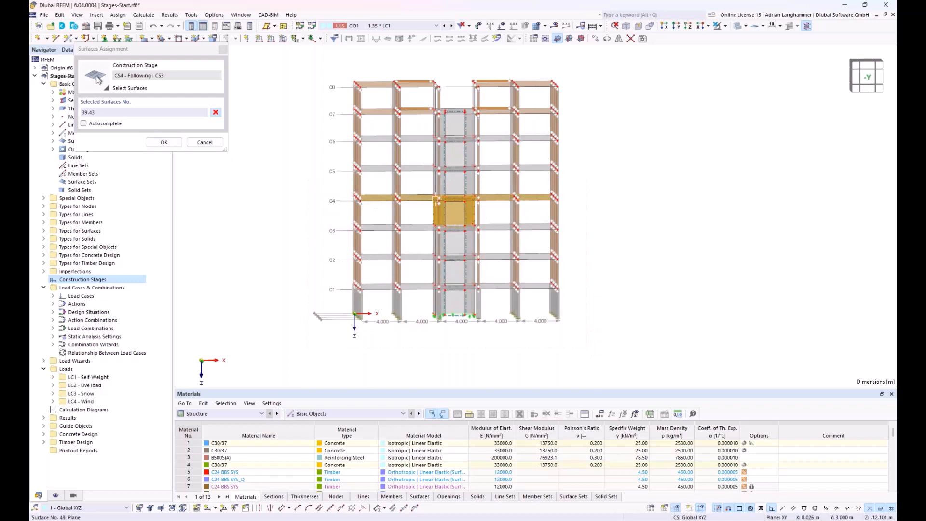
click(164, 143)
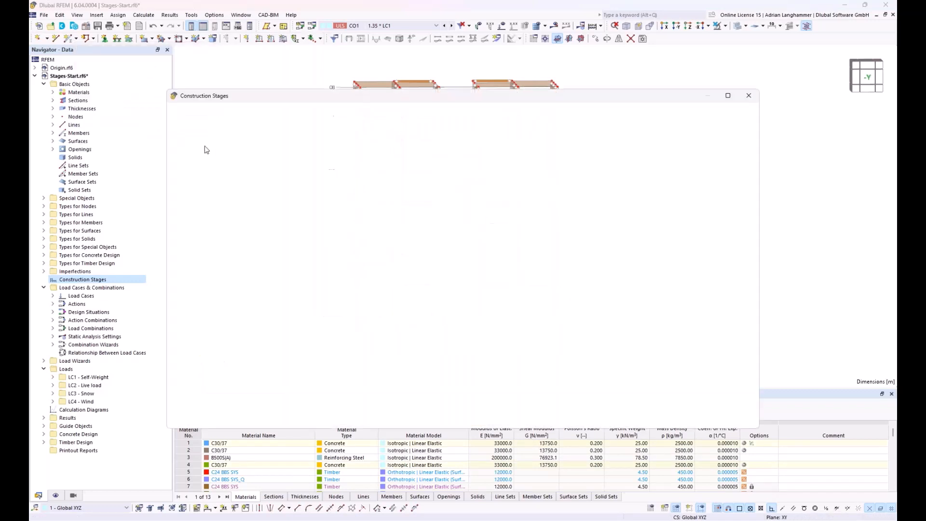
Add the fifth storey's columns, members 139-156, to construction stage CS5
click(212, 152)
click(330, 139)
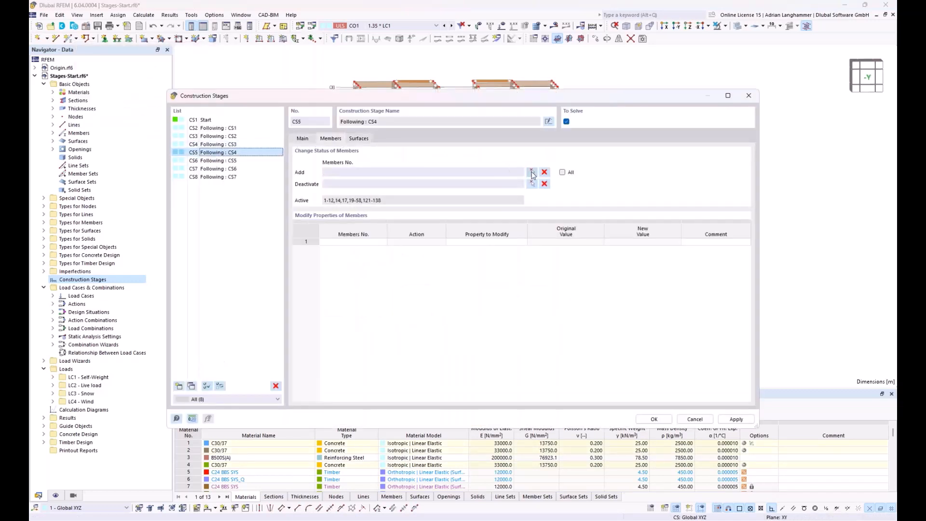
click(531, 171)
drag(309, 155, 602, 352)
click(164, 132)
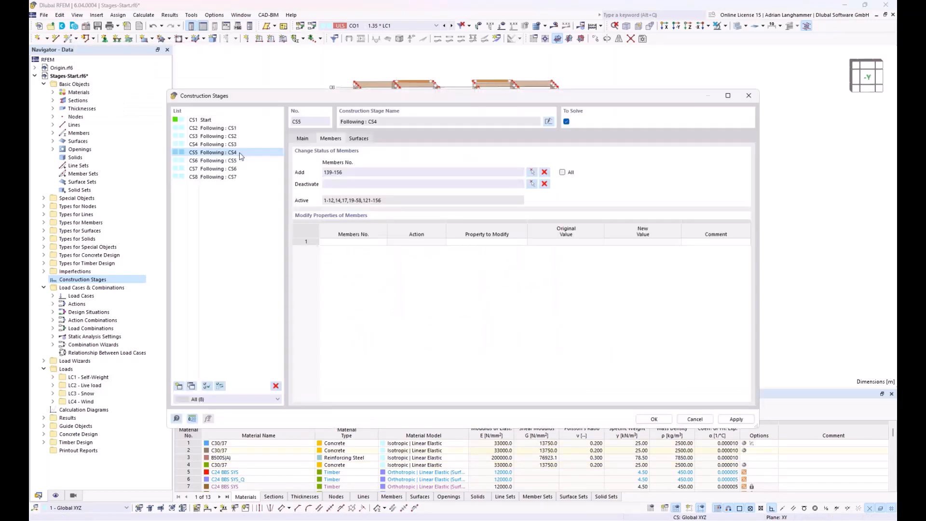
Add the fifth storey's slab and core walls, surfaces 44-48, to construction stage CS5
click(360, 139)
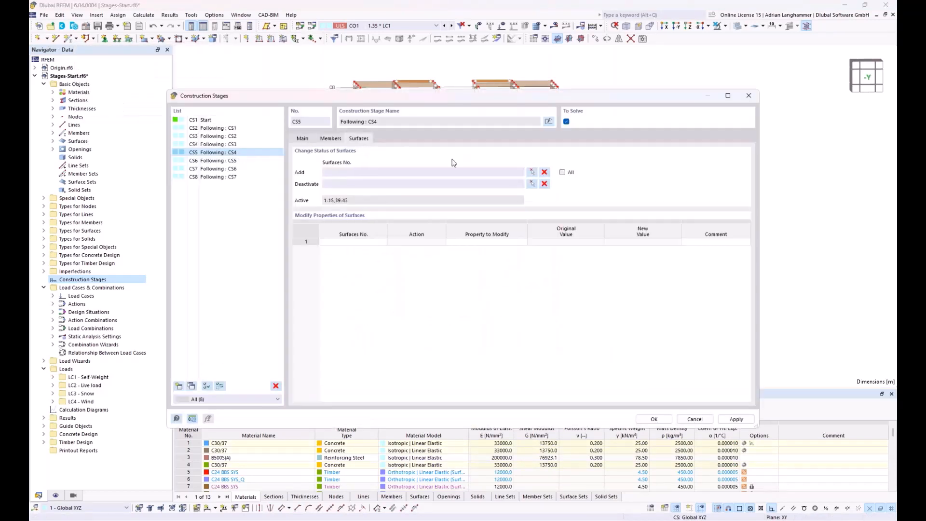
click(530, 172)
drag(299, 154, 608, 348)
click(163, 142)
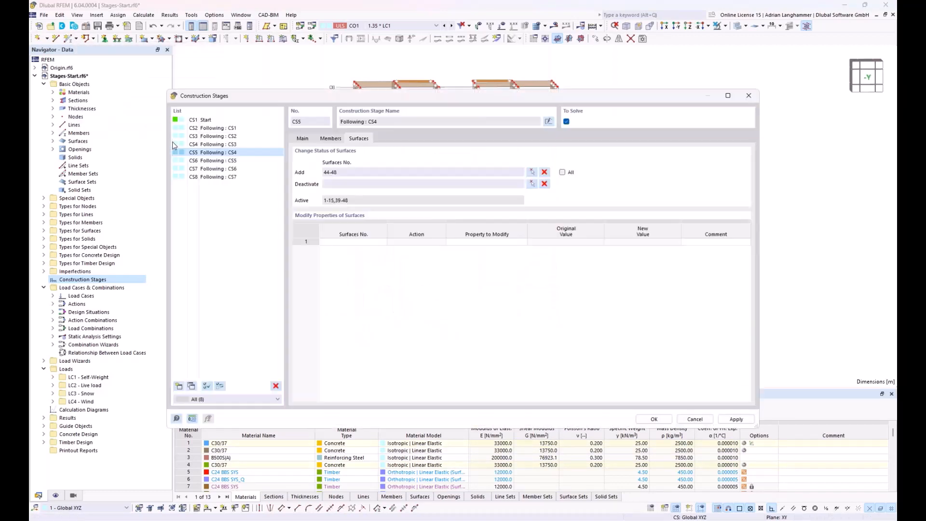
Add the sixth storey's columns, members 59-76, to construction stage CS6
click(192, 160)
click(330, 139)
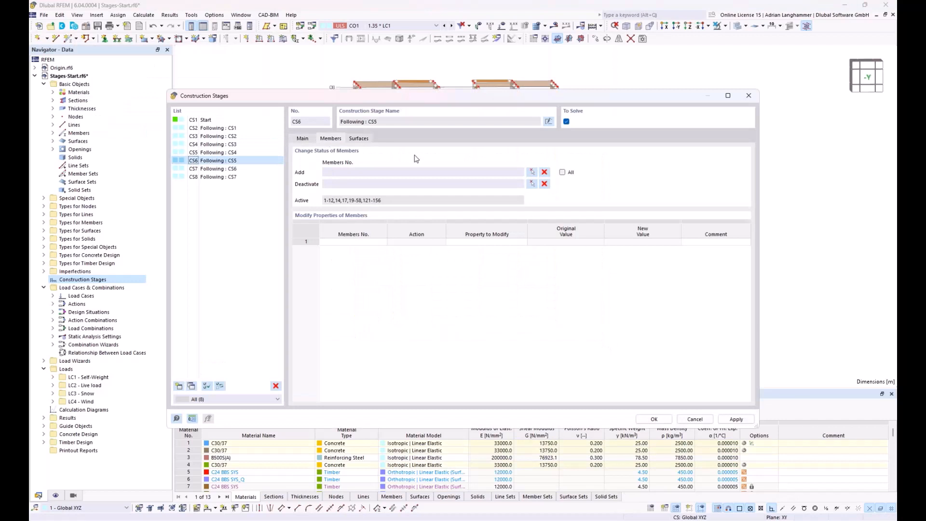
click(532, 172)
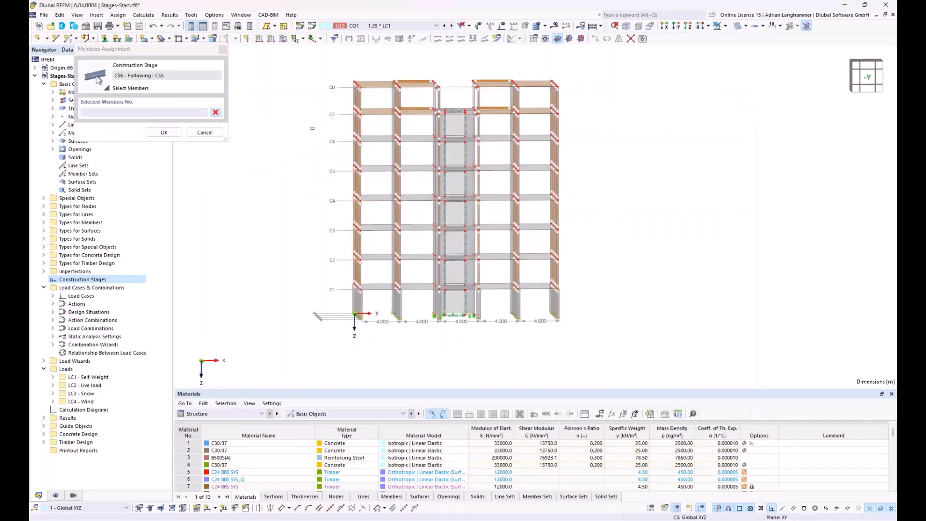
drag(312, 128, 606, 365)
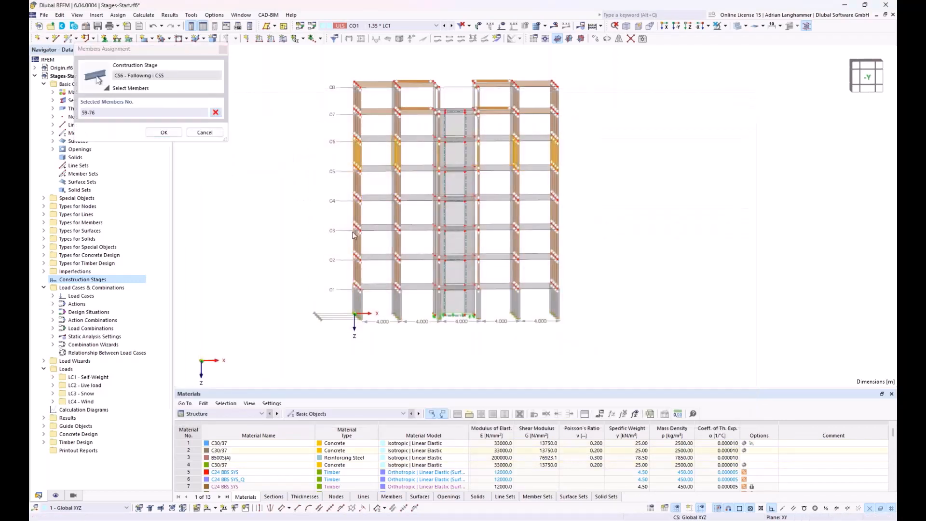
click(164, 133)
Add the sixth storey's slab and core walls, surfaces 16-20, to construction stage CS6
click(357, 138)
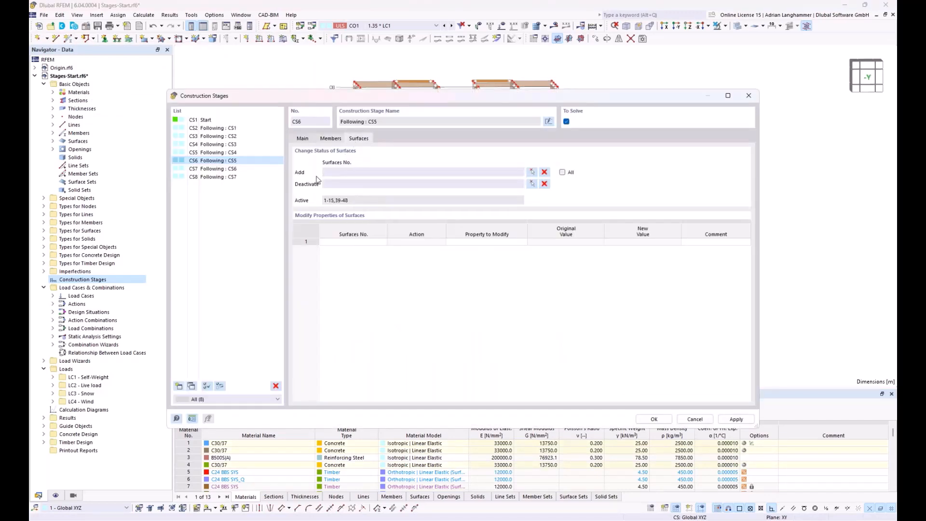
click(530, 172)
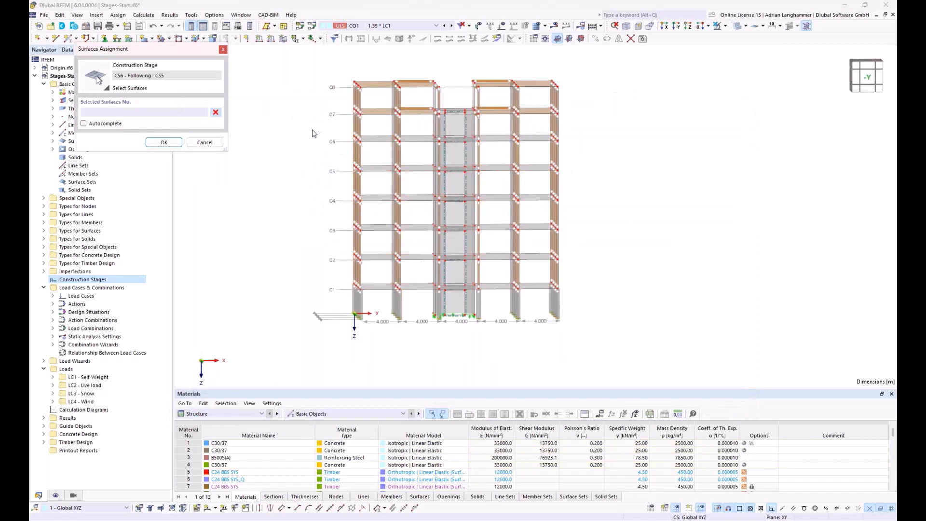
drag(312, 130, 605, 370)
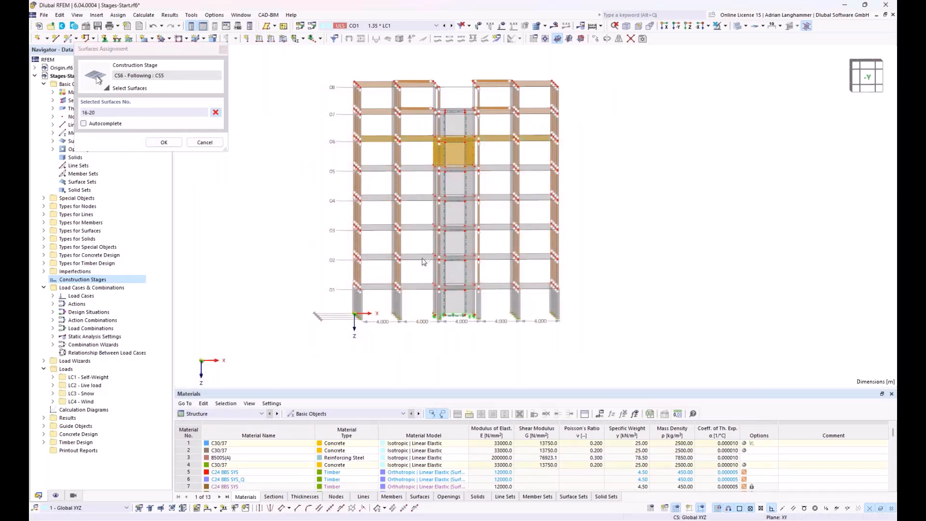
click(168, 144)
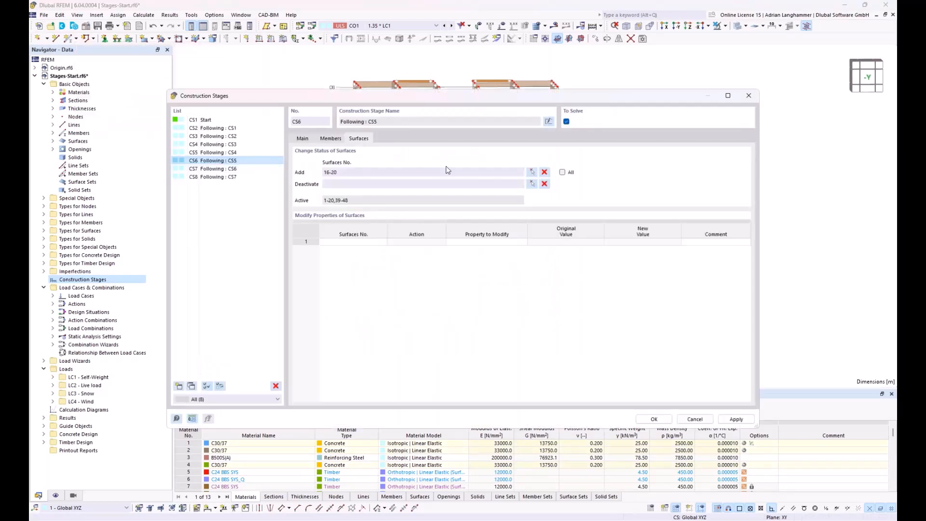
Add the seventh storey's columns and beams, members 77-98, to construction stage CS7
click(255, 168)
click(330, 138)
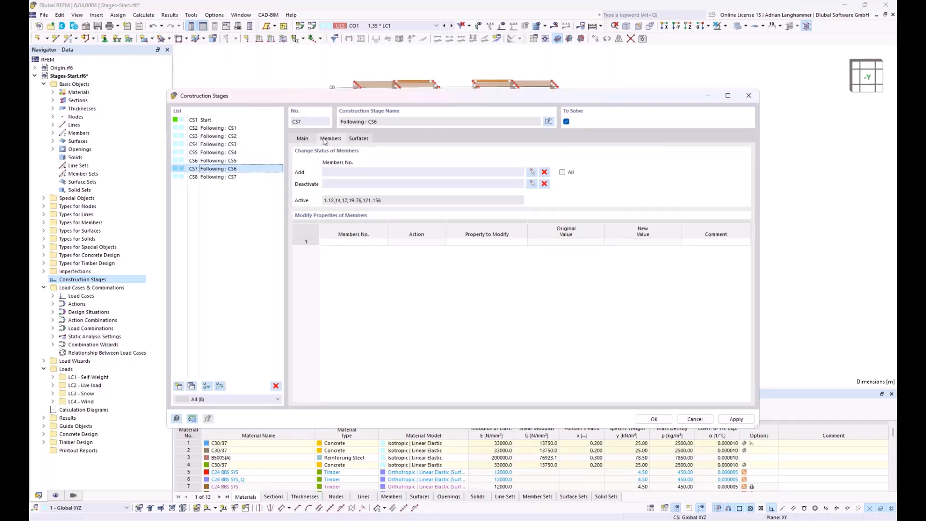
click(532, 172)
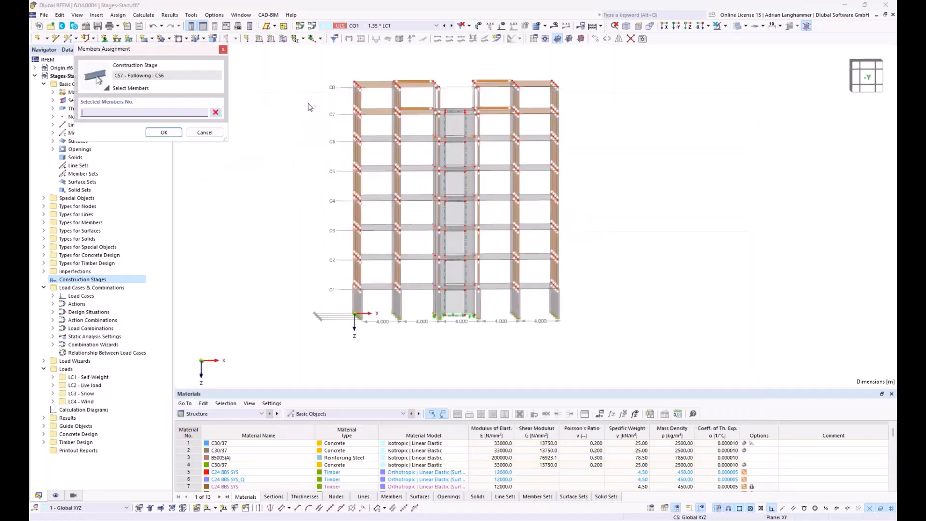
drag(308, 103, 614, 363)
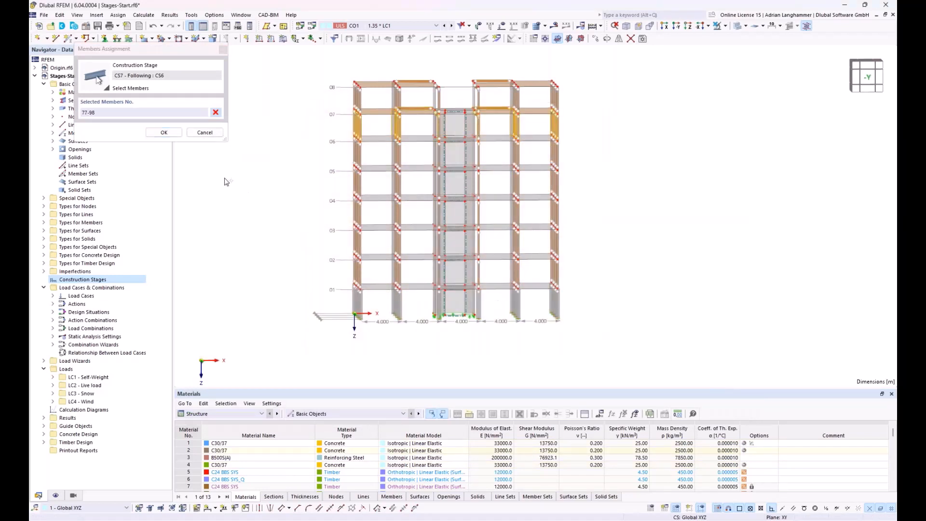
click(164, 133)
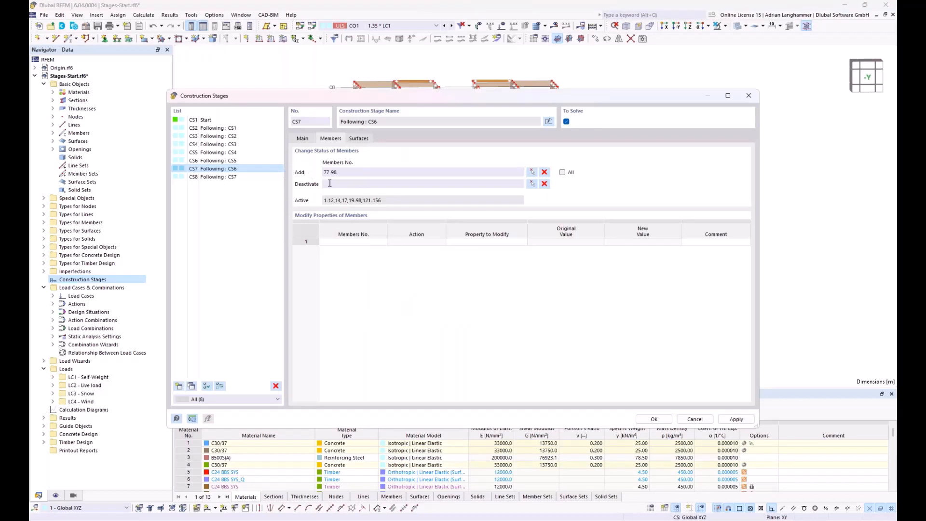
Add the seventh storey's surfaces 22-29 and 38 to construction stage CS7
click(361, 139)
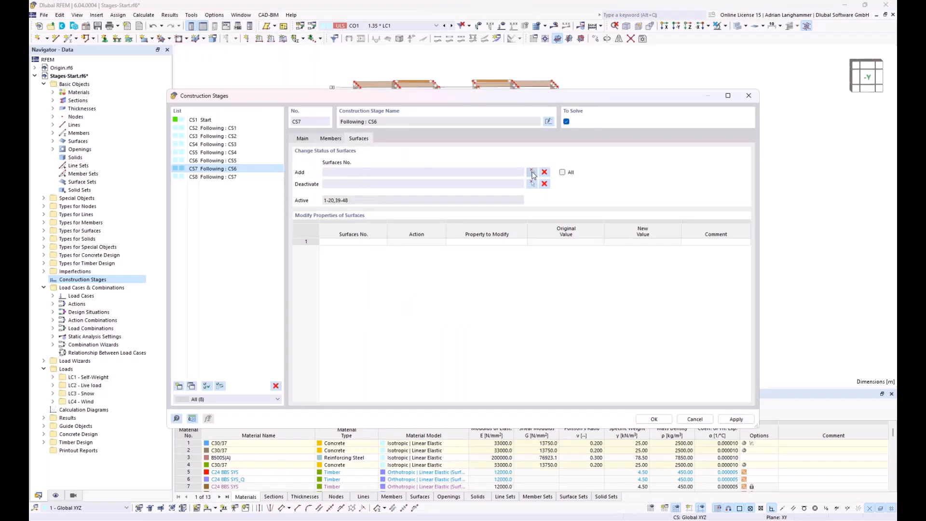
drag(313, 97, 603, 370)
click(175, 143)
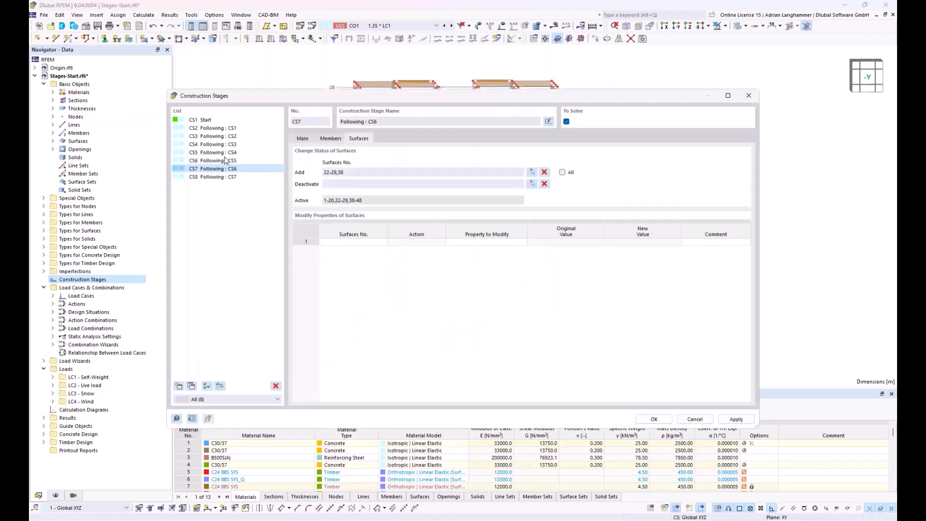
Add all remaining members of the top storey, its columns and beams, to construction stage CS8
click(235, 178)
click(331, 138)
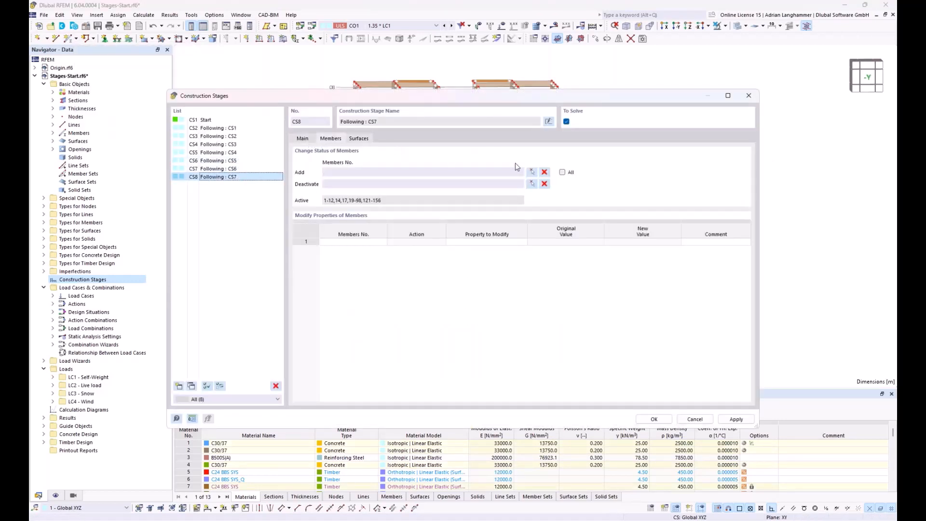
click(531, 173)
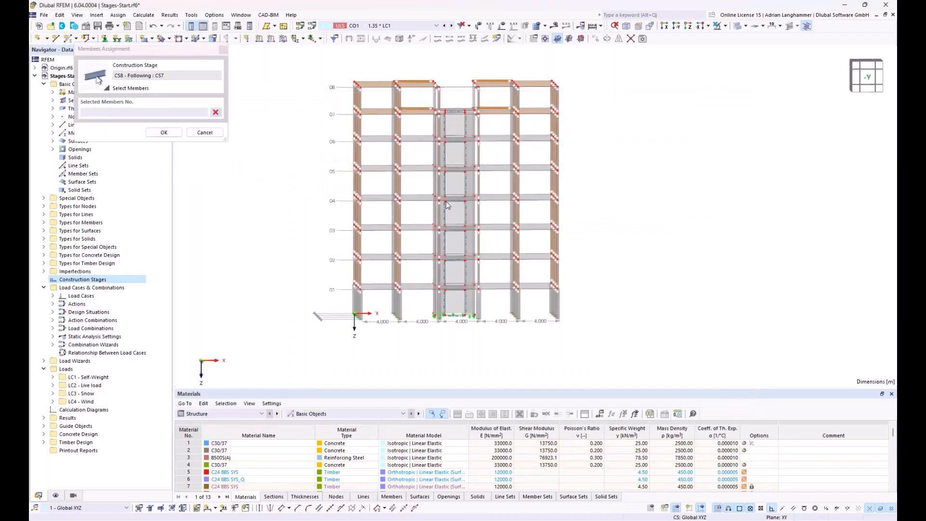
drag(305, 60, 612, 357)
click(164, 132)
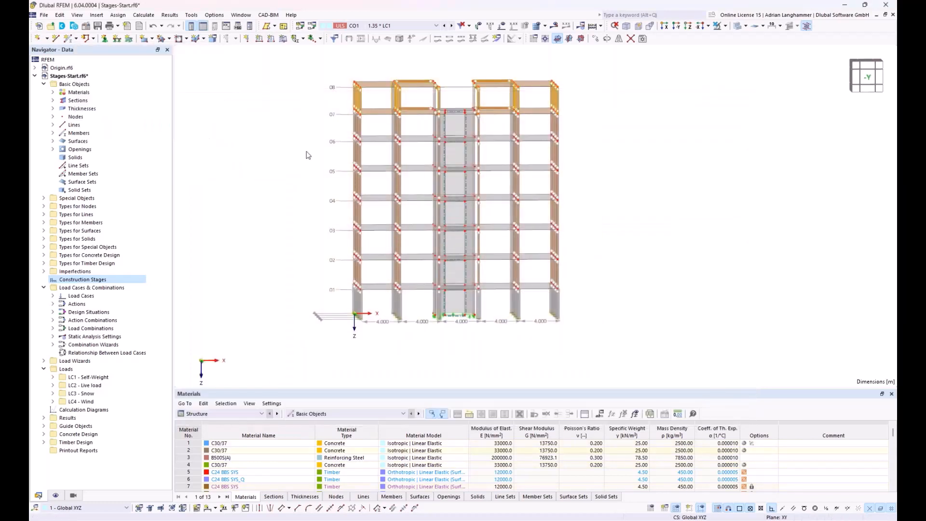
Add the top storey's surfaces 31, 32 and 34-37 to construction stage CS8
click(361, 139)
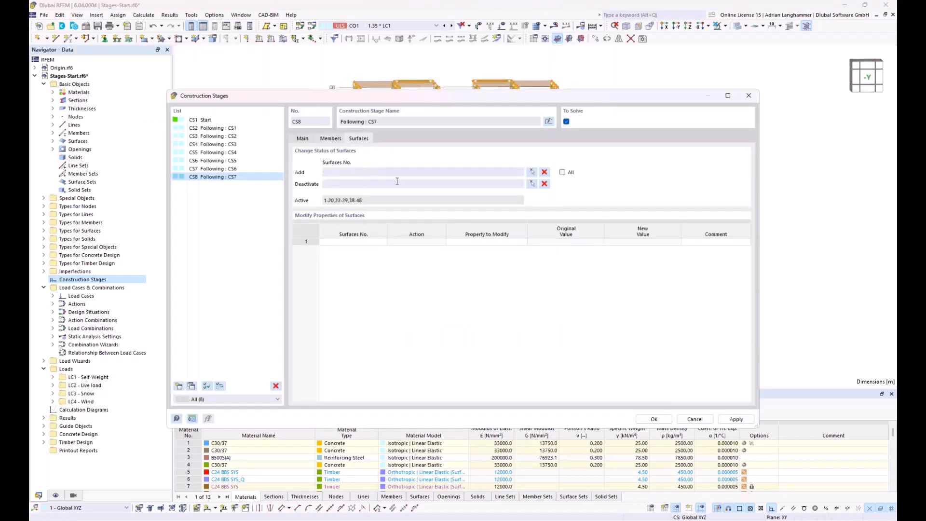
click(531, 172)
drag(309, 59, 599, 362)
click(163, 142)
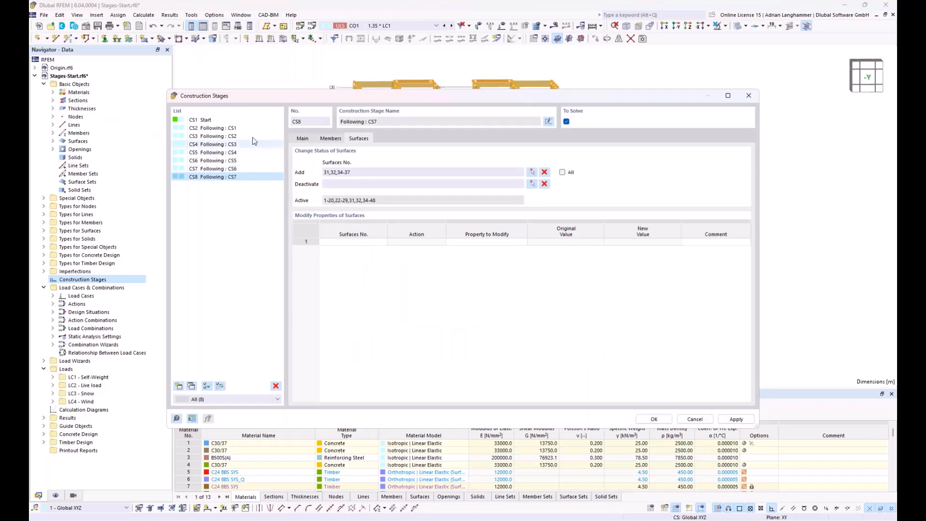
Review the surfaces assigned to construction stages CS1 to CS8 and compare the last stage with the building model
click(214, 121)
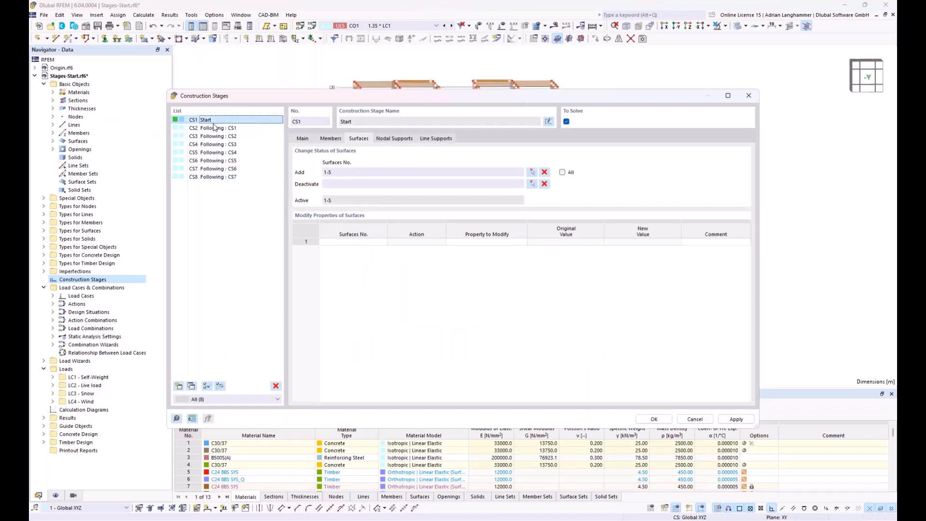
click(214, 129)
click(212, 136)
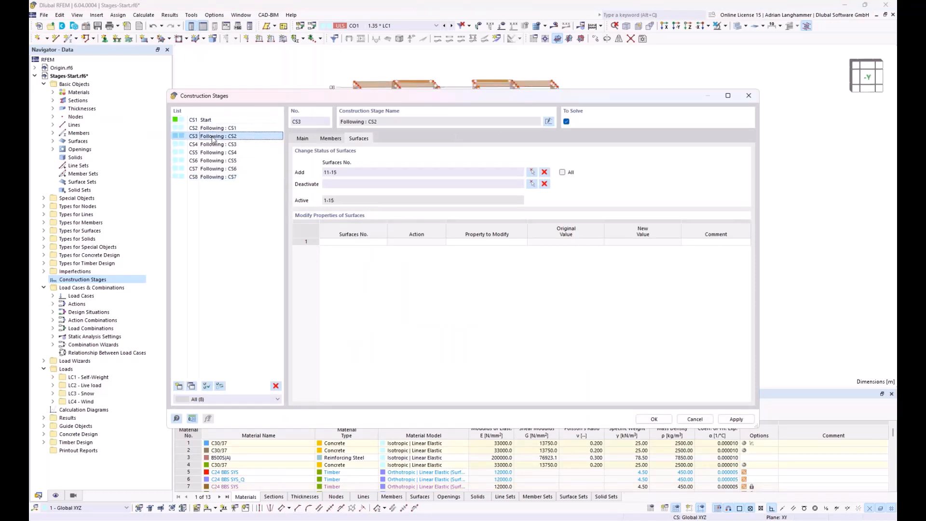
click(213, 145)
click(212, 152)
click(213, 161)
click(213, 169)
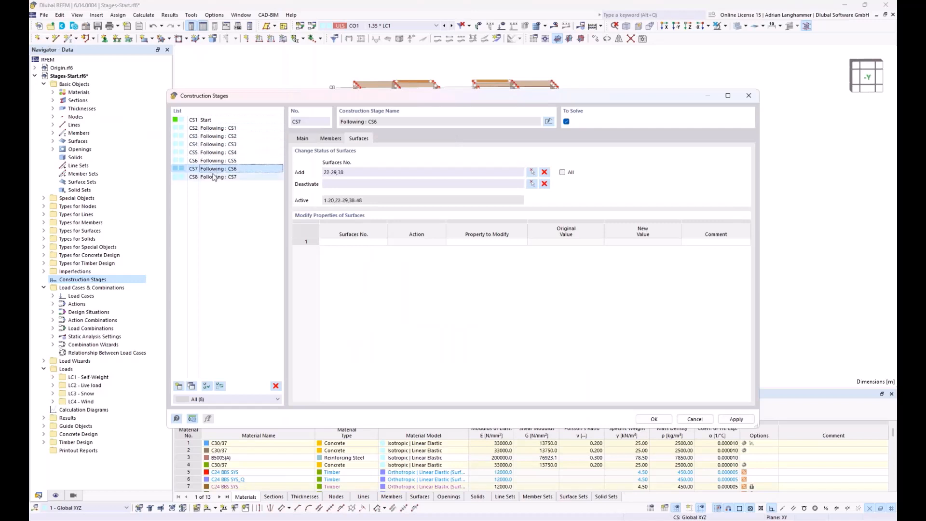
click(213, 177)
drag(372, 97, 353, 311)
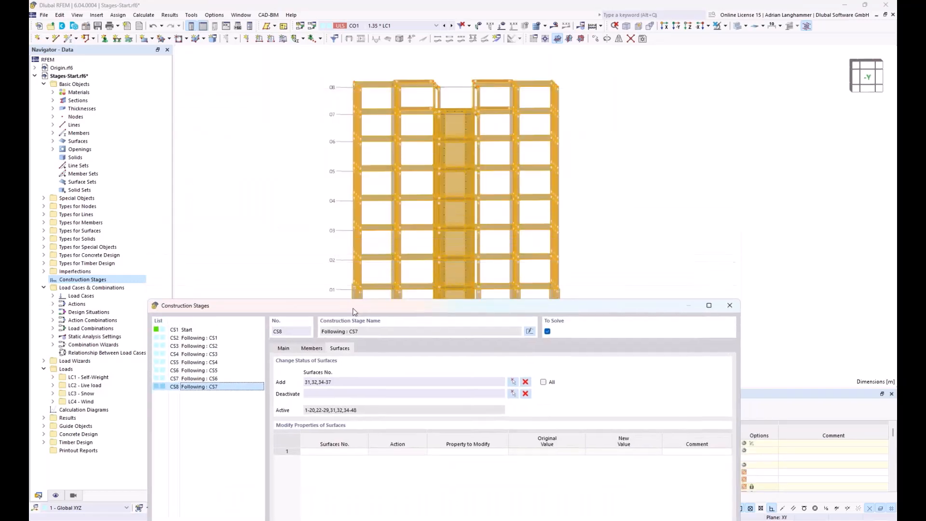
drag(438, 300, 448, 95)
Enable line hinges as a change in construction stage CS1 and add all line hinge assignments
click(195, 116)
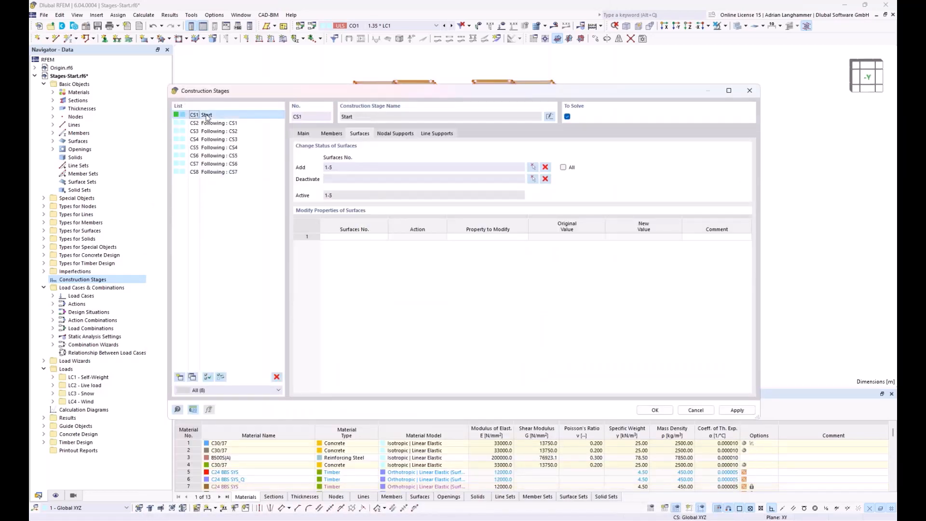
click(304, 134)
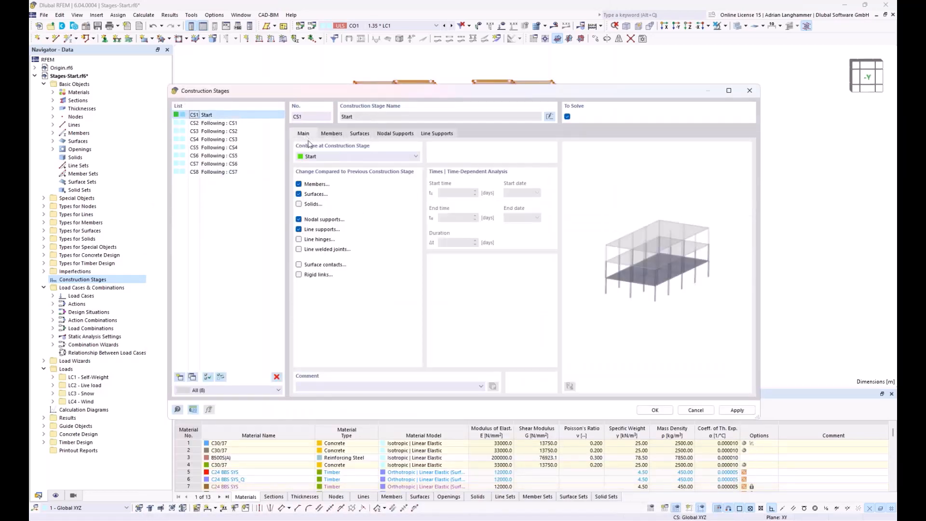
click(299, 240)
click(474, 135)
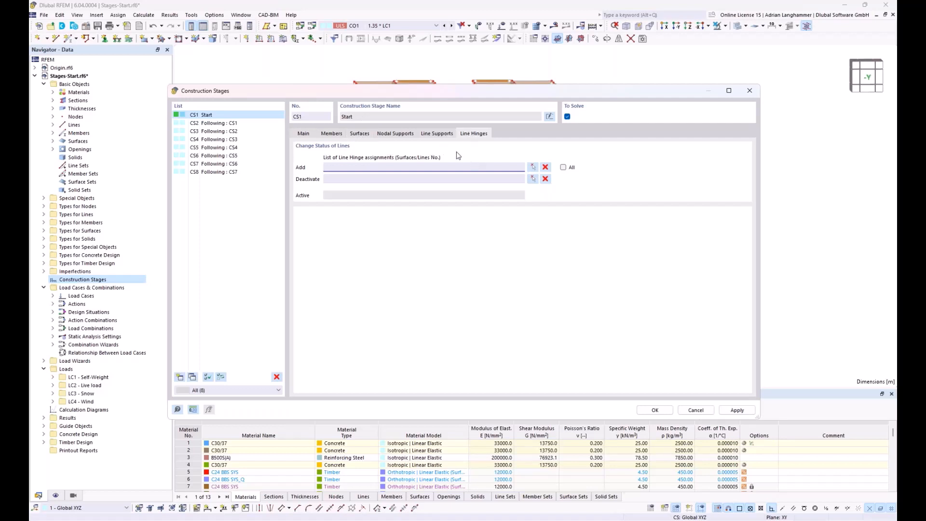
click(563, 167)
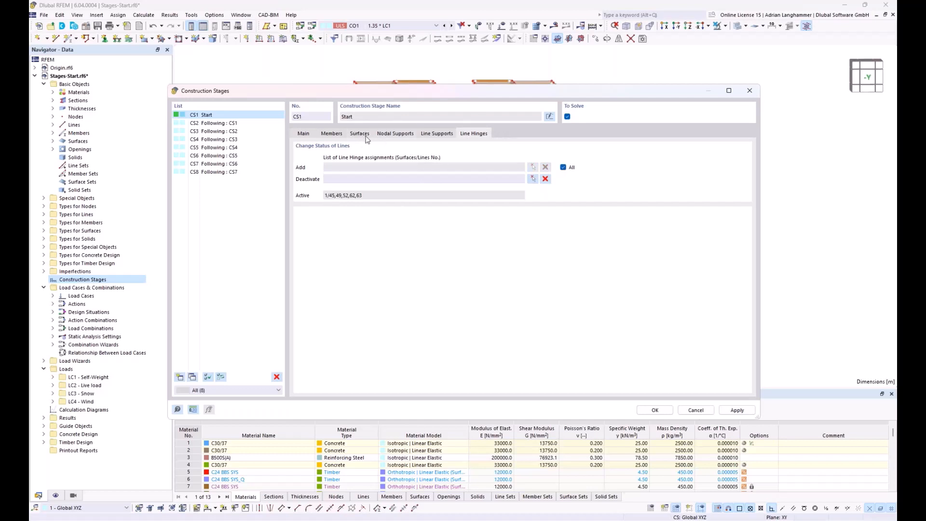
Enable line hinges for construction stages CS2 to CS8 together and add all line hinge assignments to them
click(245, 124)
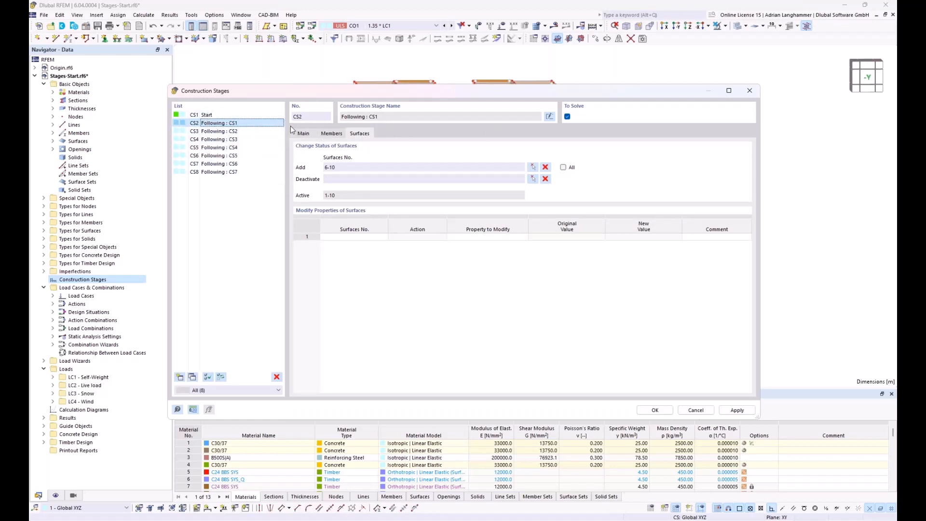
shift+click(246, 173)
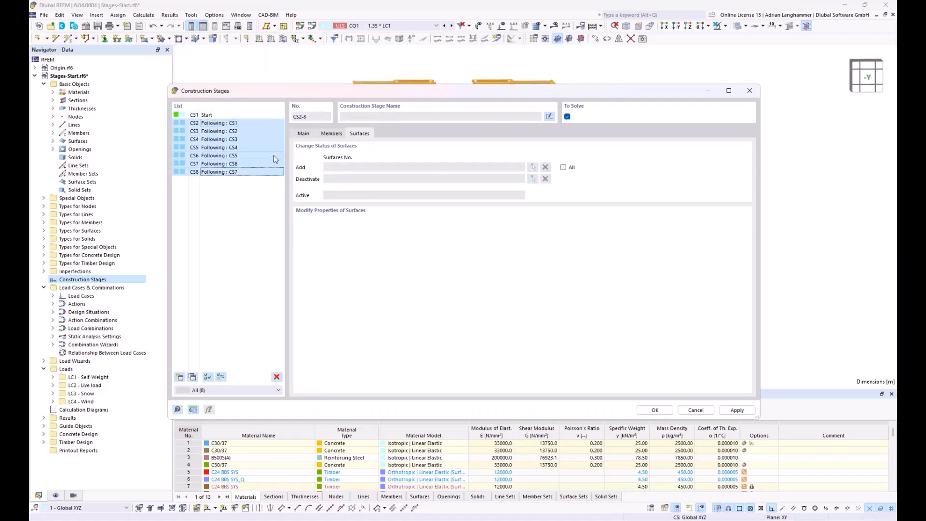
click(303, 134)
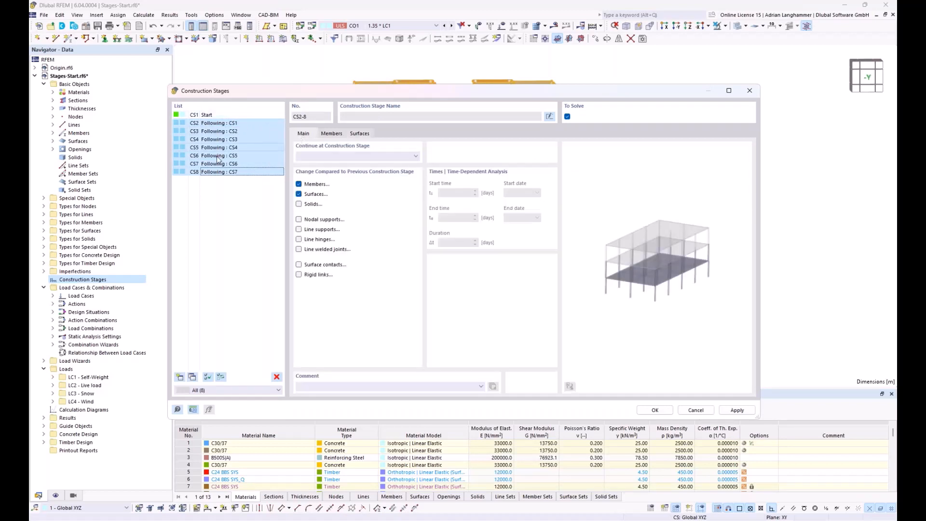
click(299, 240)
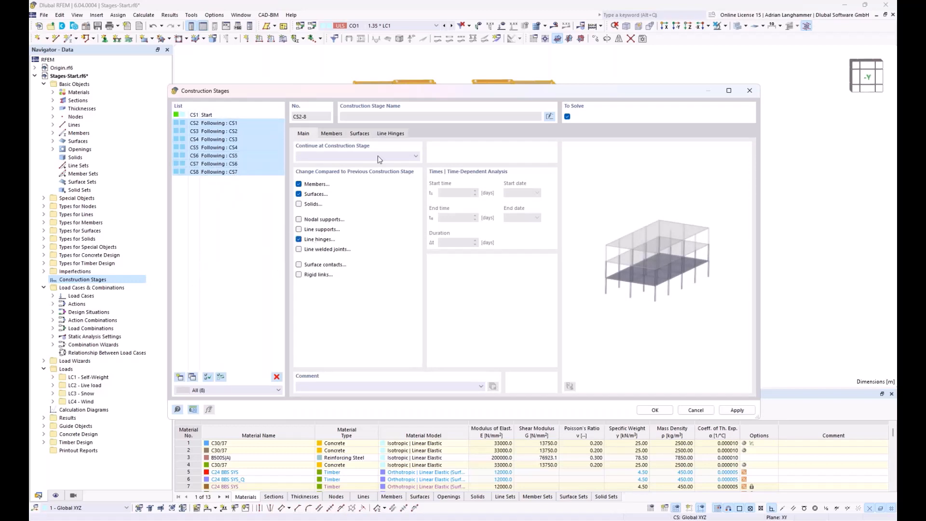
click(388, 134)
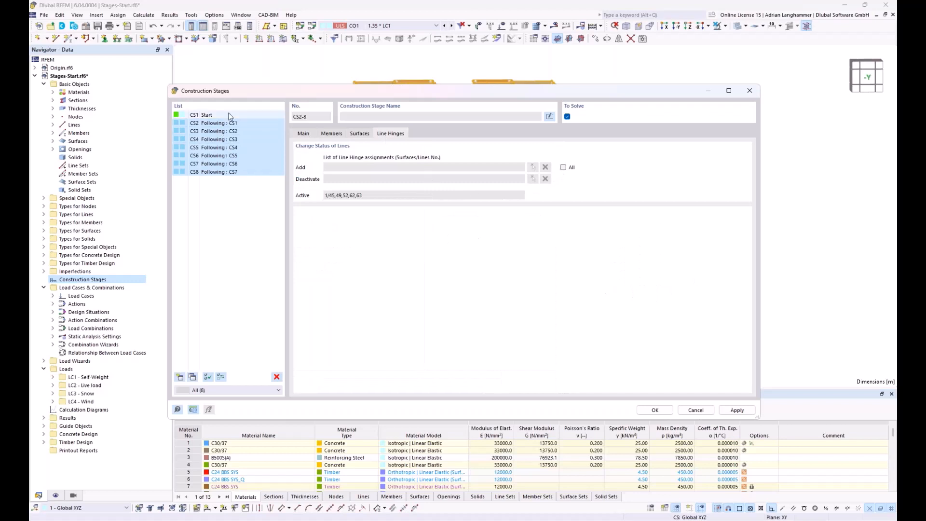
click(563, 167)
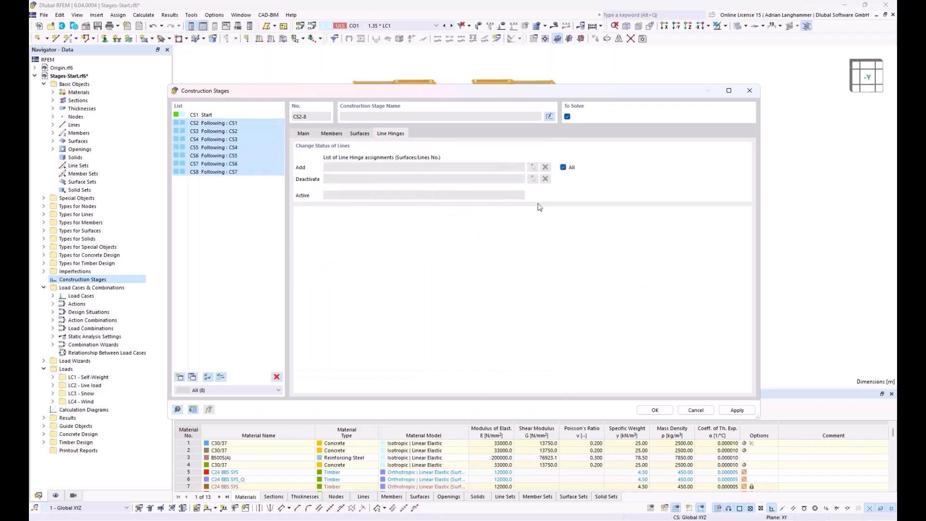
Check the active line hinges of stages CS2 to CS8 and accept the construction stage definitions
click(242, 123)
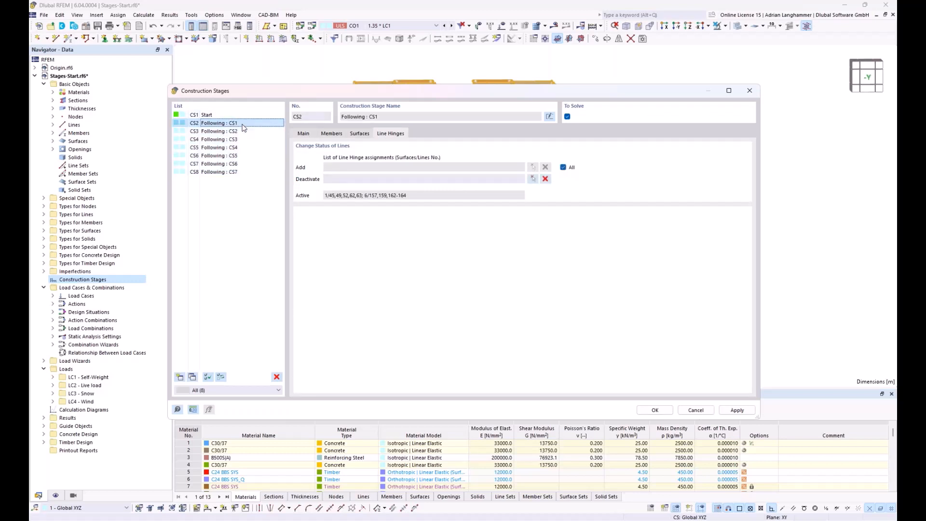
click(244, 131)
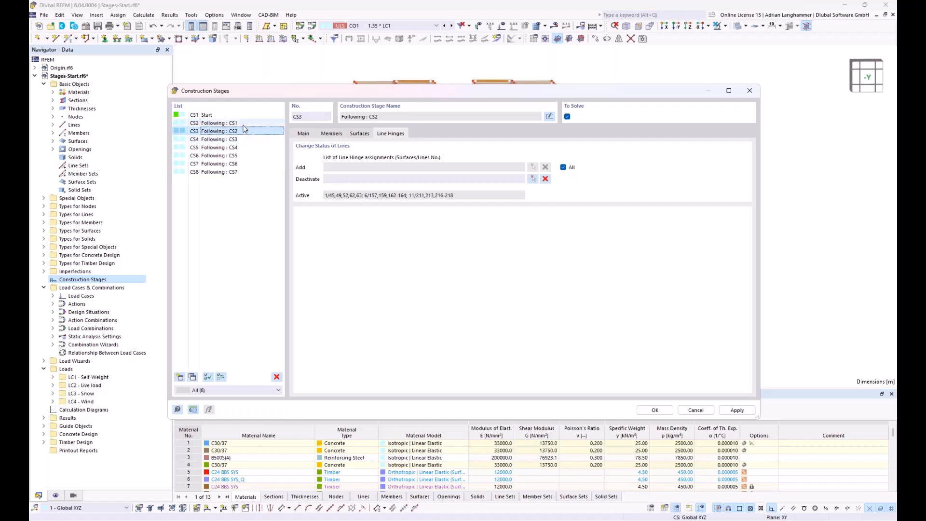
click(244, 123)
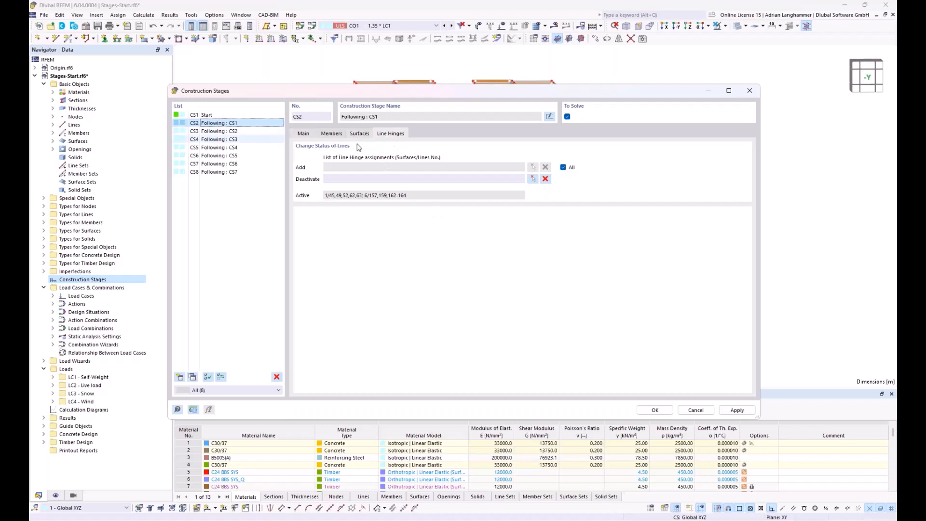
click(246, 132)
click(245, 139)
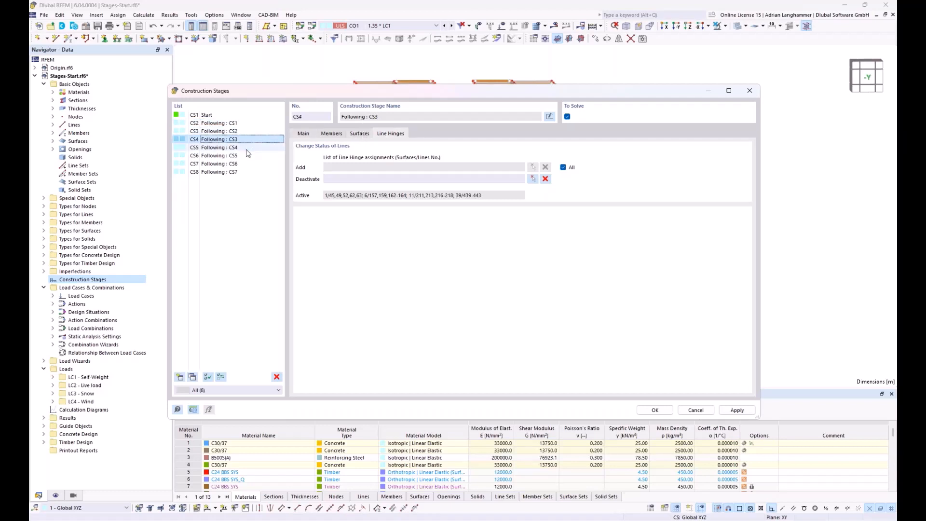
click(245, 147)
click(244, 155)
click(244, 164)
click(245, 172)
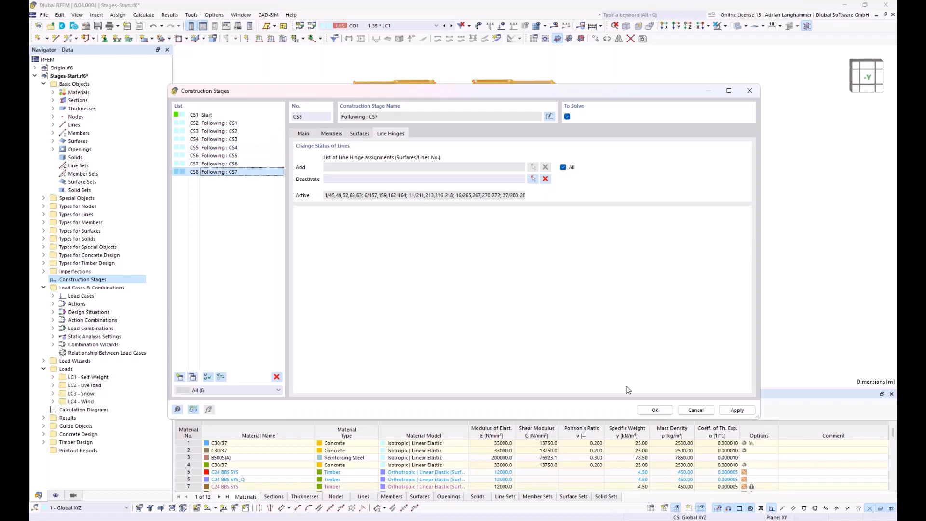
click(661, 411)
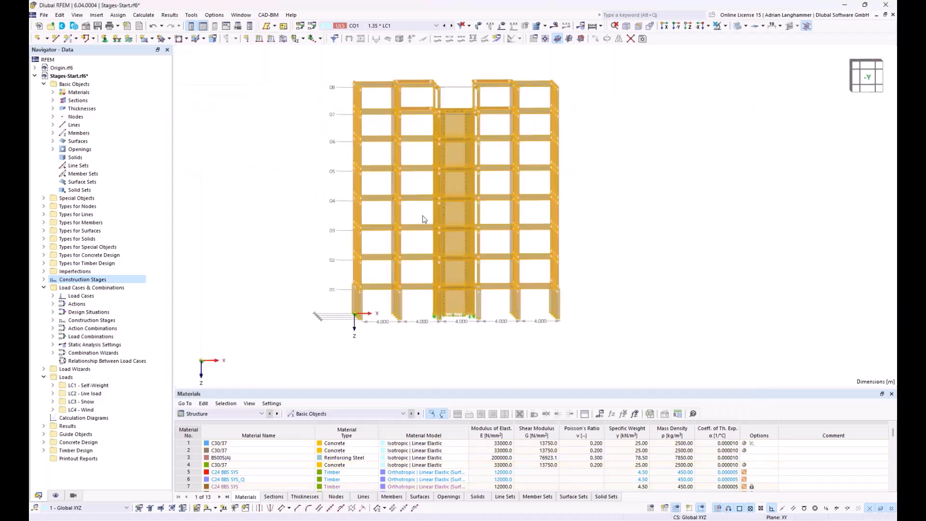
Display construction stage CS1 in the model view and examine the first storey from a slightly raised angle
click(411, 26)
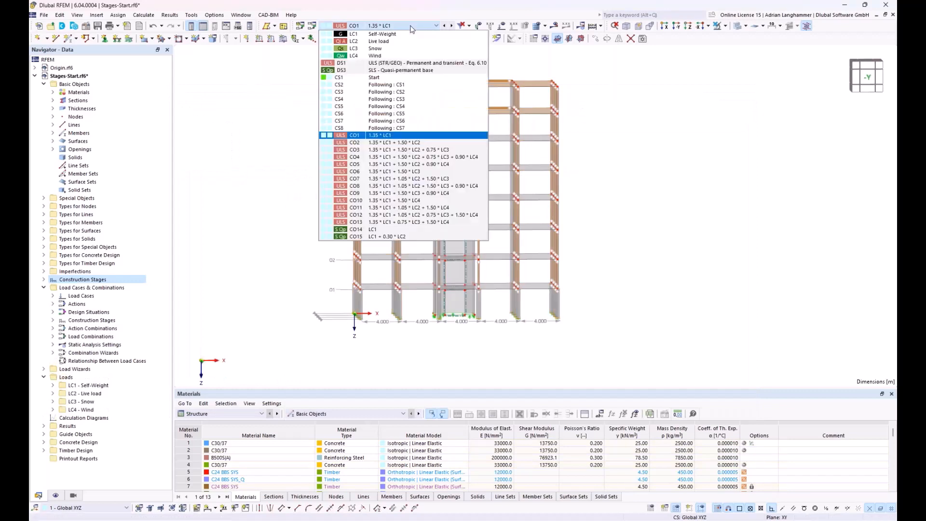
click(391, 78)
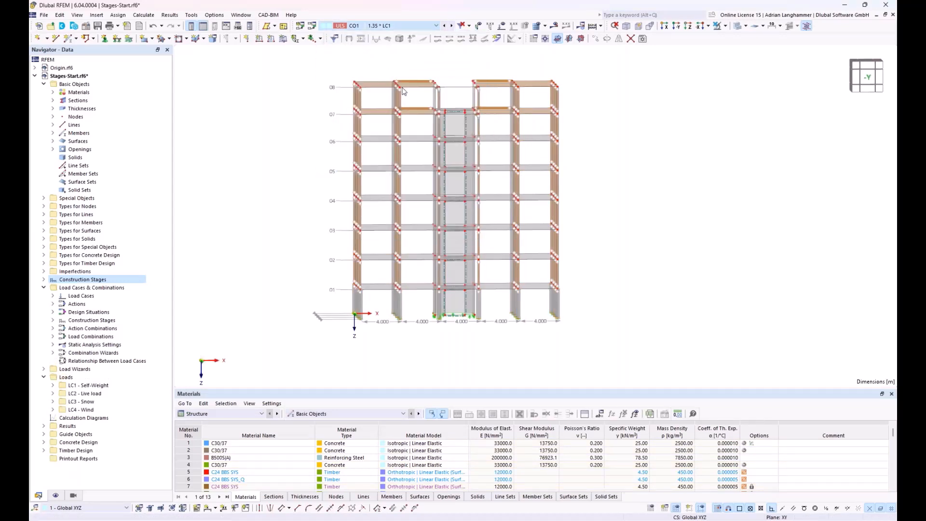
ctrl+middle_drag(555, 181, 571, 190)
click(355, 26)
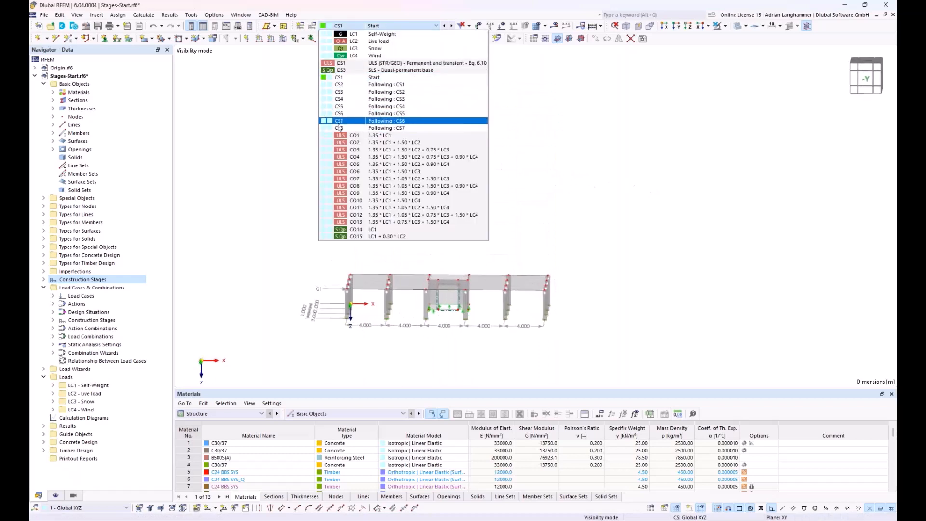
click(359, 78)
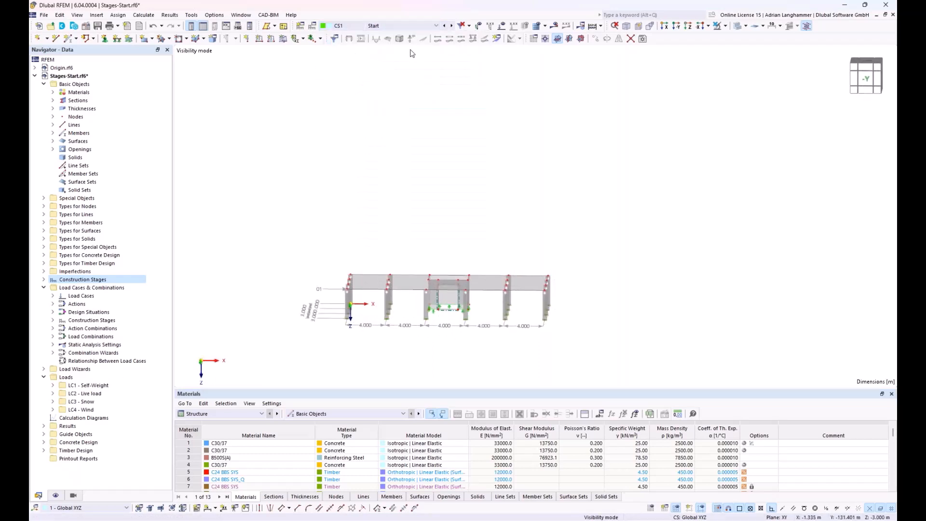
Step the model view through construction stages CS2 to CS8 to examine how the building grows storey by storey
click(451, 25)
click(452, 26)
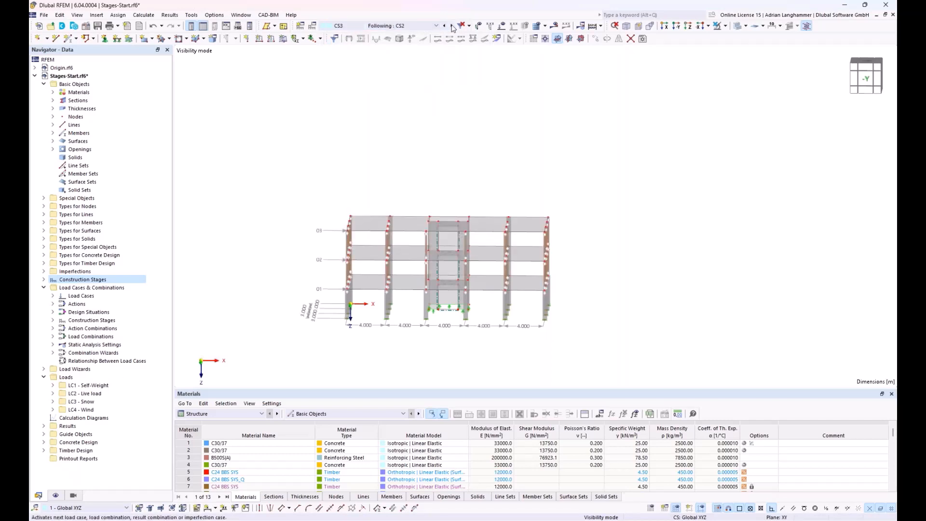
click(452, 25)
click(452, 26)
click(451, 26)
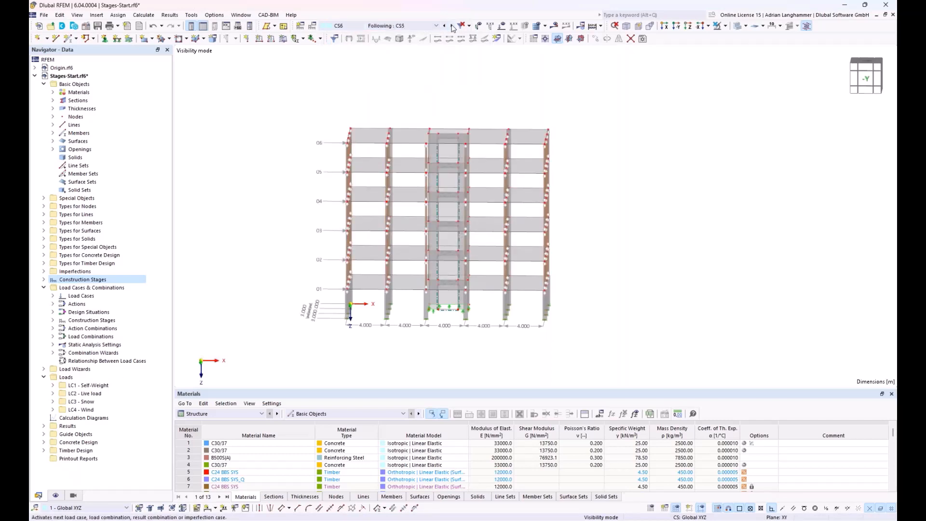
click(451, 26)
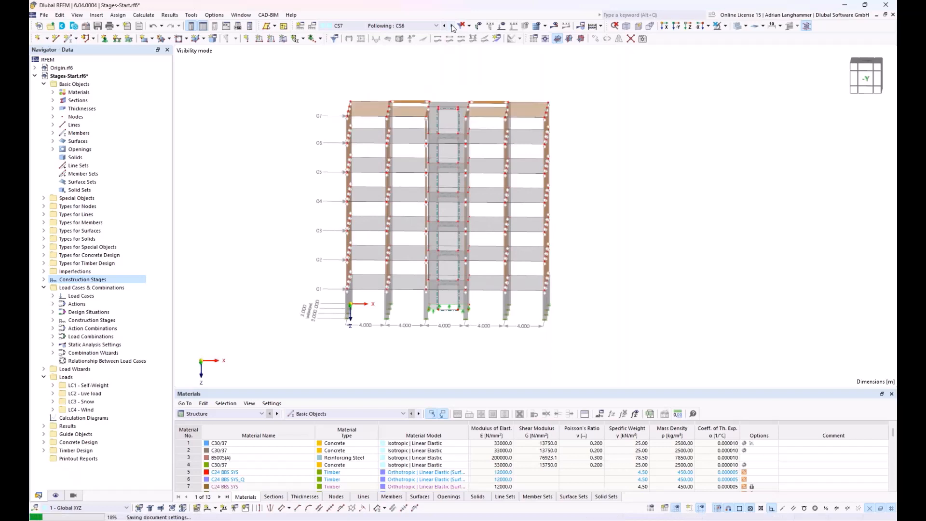
click(451, 26)
mouse_move(653, 161)
middle_down()
mouse_move(645, 177)
mouse_move(648, 168)
middle_up()
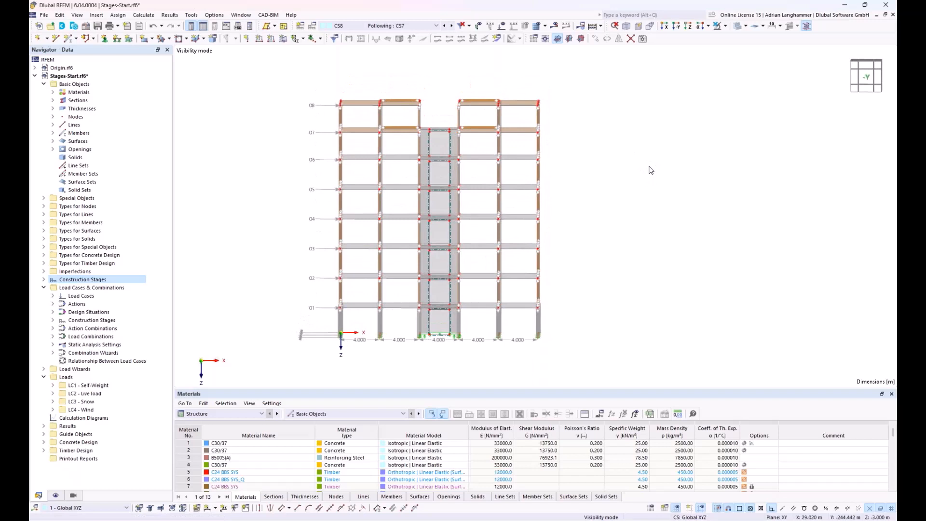
middle_drag(265, 175, 261, 158)
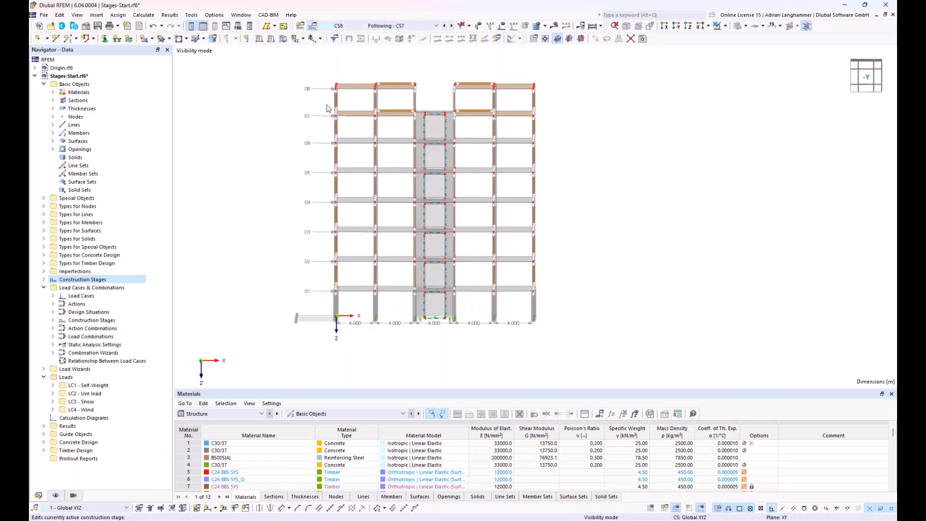
Assign load case LC1 Self-Weight to construction stage CS1 in the load cases and combinations settings
click(234, 106)
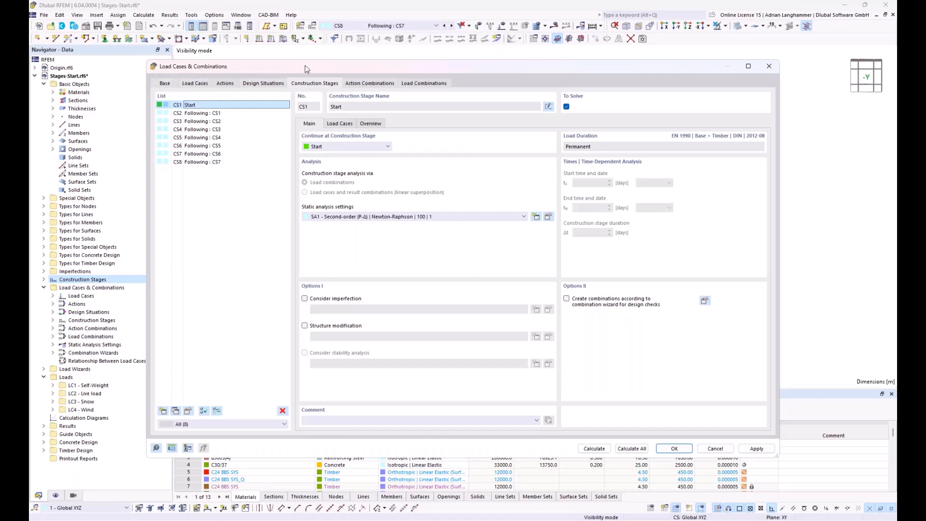
drag(305, 65, 314, 70)
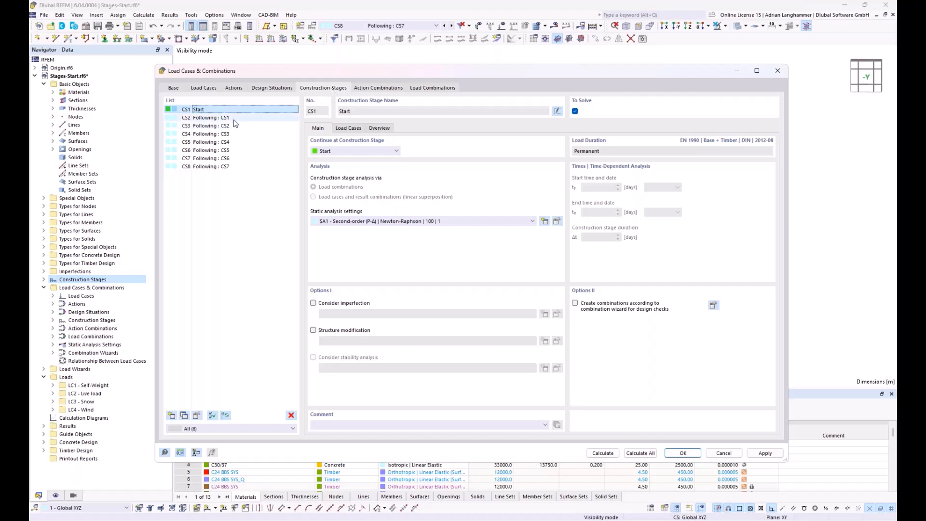
click(341, 129)
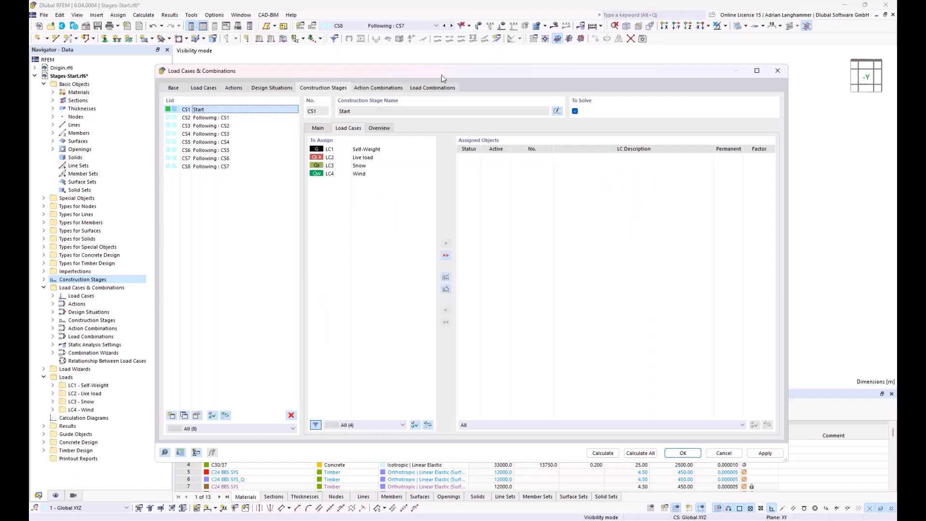
click(761, 35)
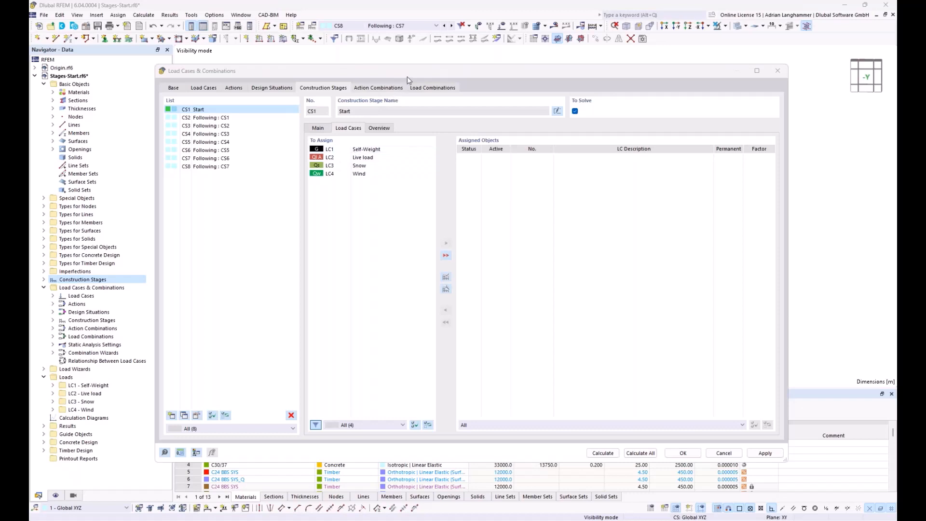
drag(407, 73, 374, 63)
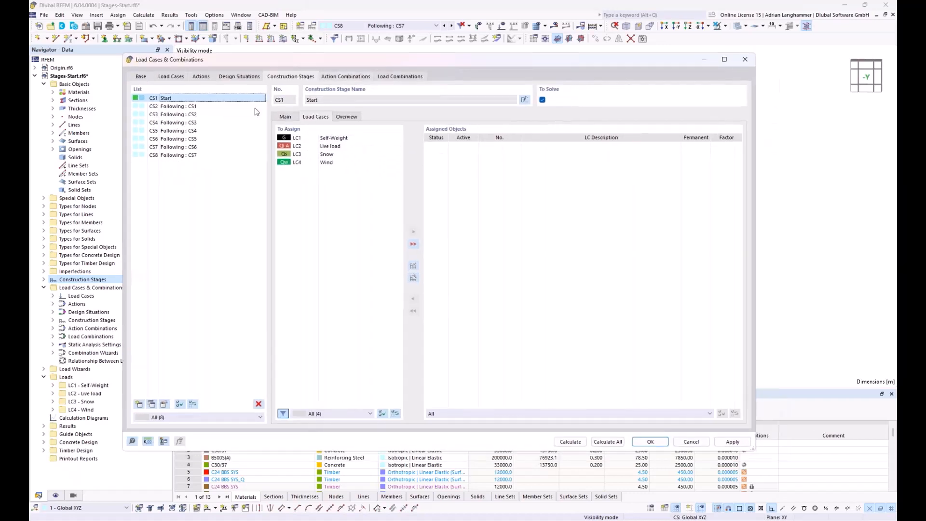
double_click(338, 143)
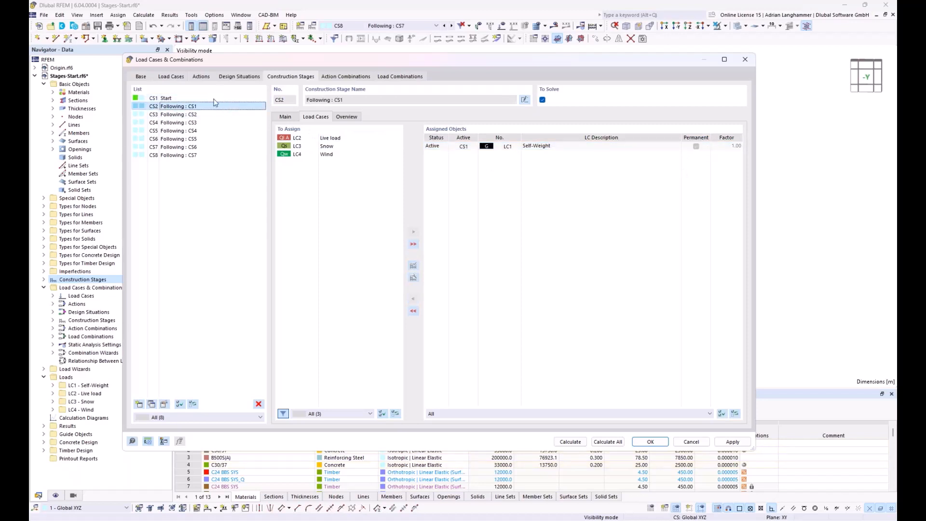
Check the load cases assigned to construction stages CS2 to CS8 against those of CS1
click(192, 106)
click(192, 98)
click(193, 106)
click(193, 114)
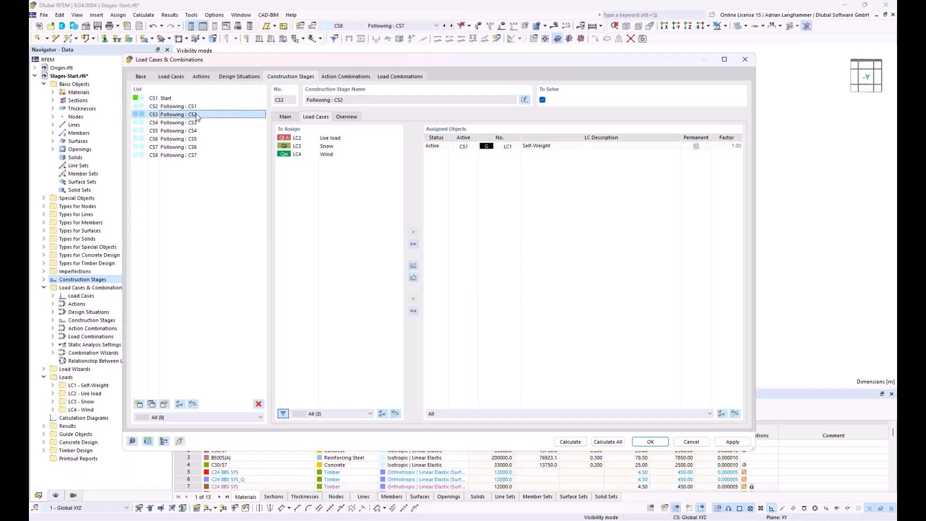
click(196, 122)
click(196, 131)
click(194, 139)
click(196, 147)
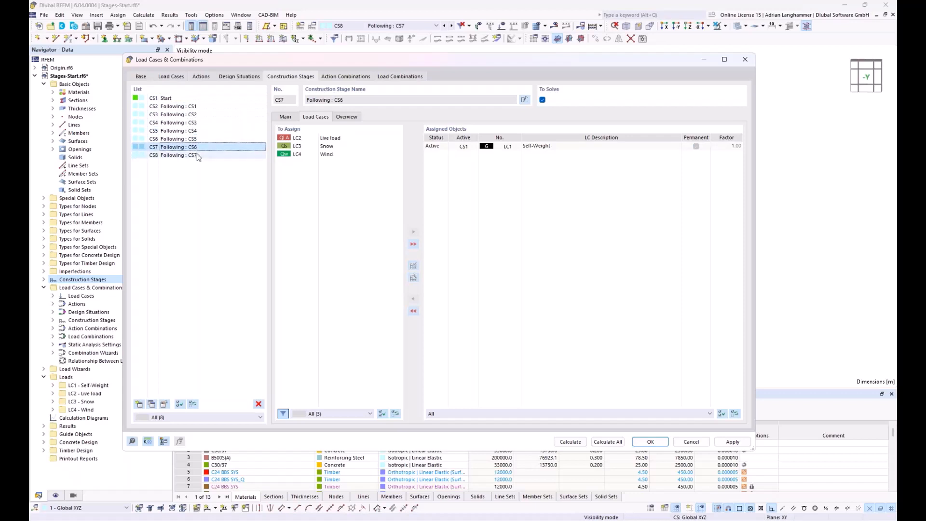
click(198, 155)
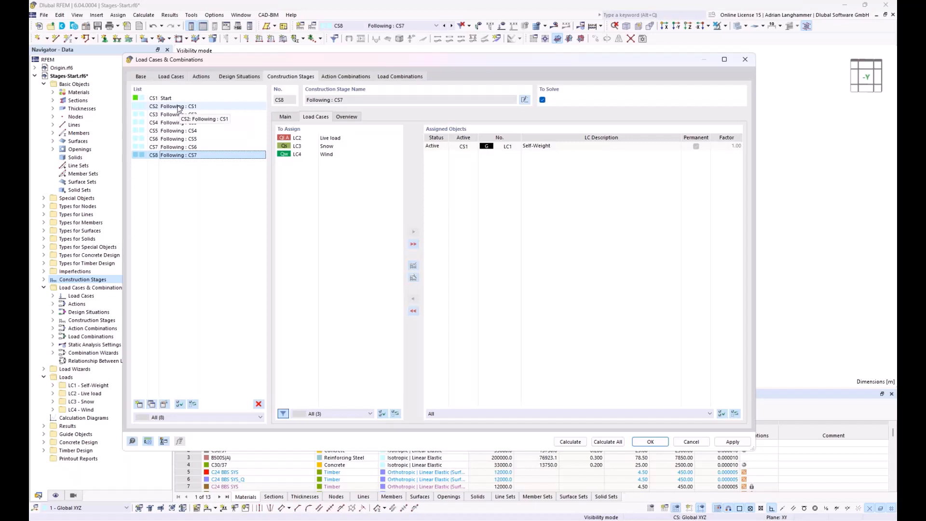
click(179, 107)
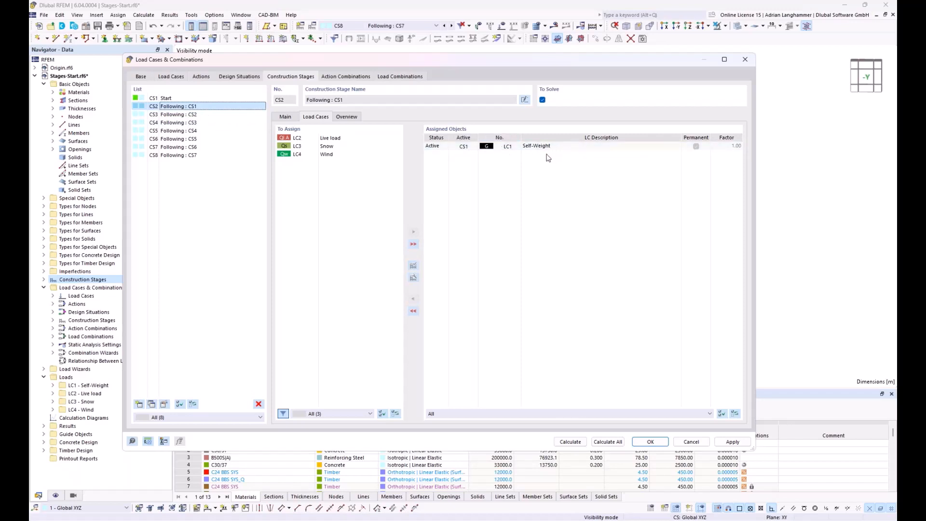
Assign load cases LC2 Live load, LC3 Snow and LC4 Wind to construction stage CS8
click(189, 155)
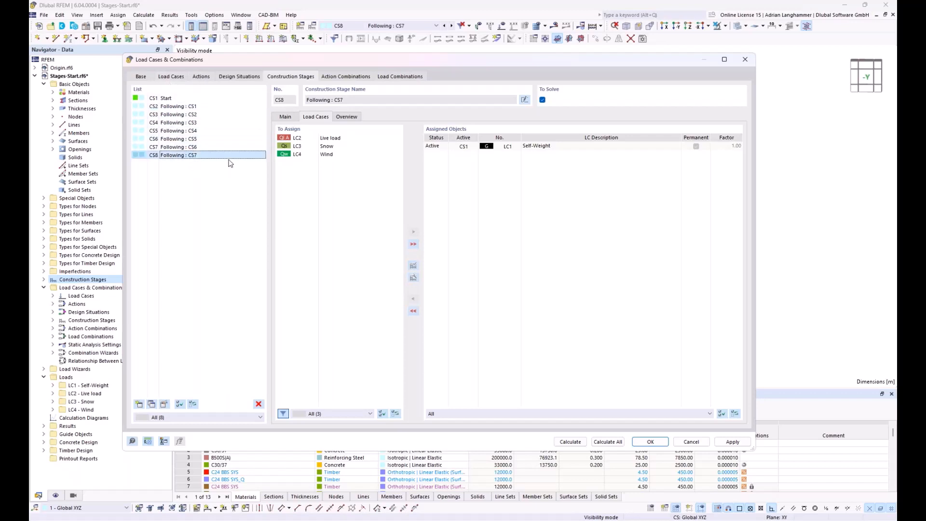
drag(297, 59, 313, 42)
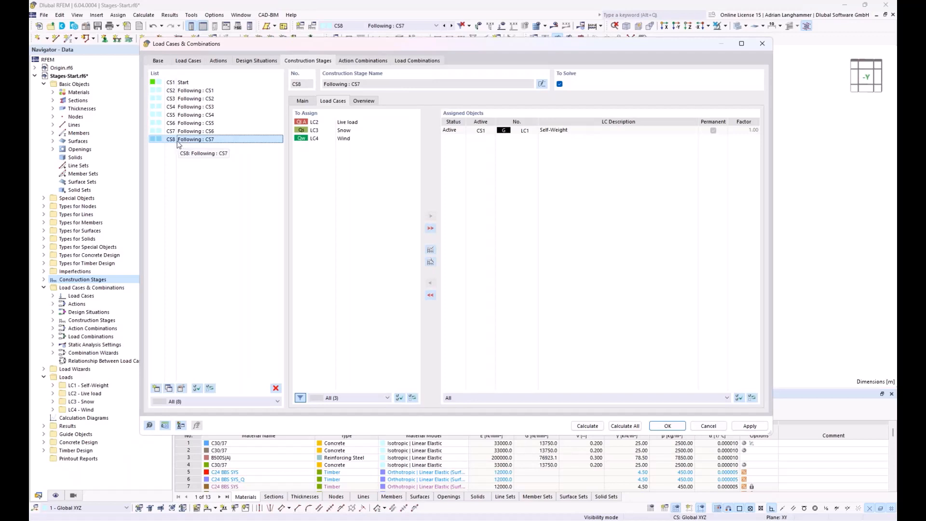
click(313, 122)
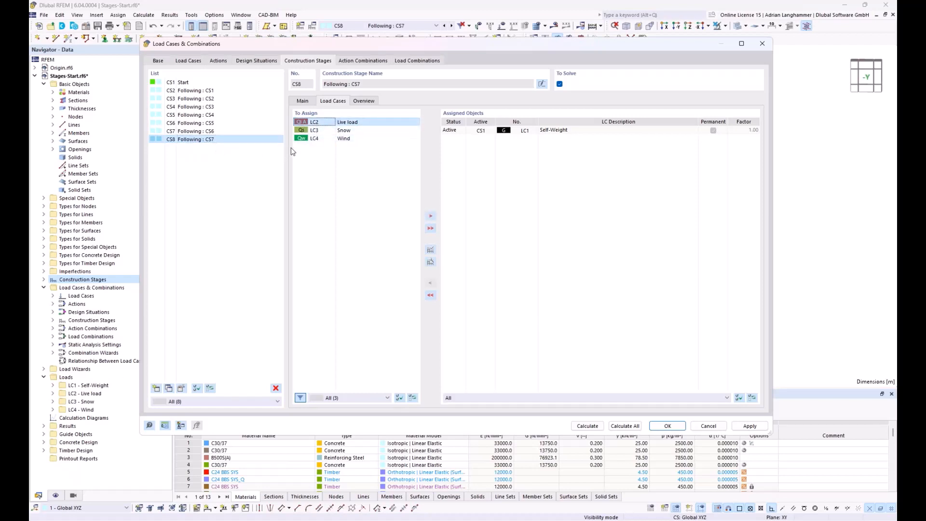
shift+click(326, 139)
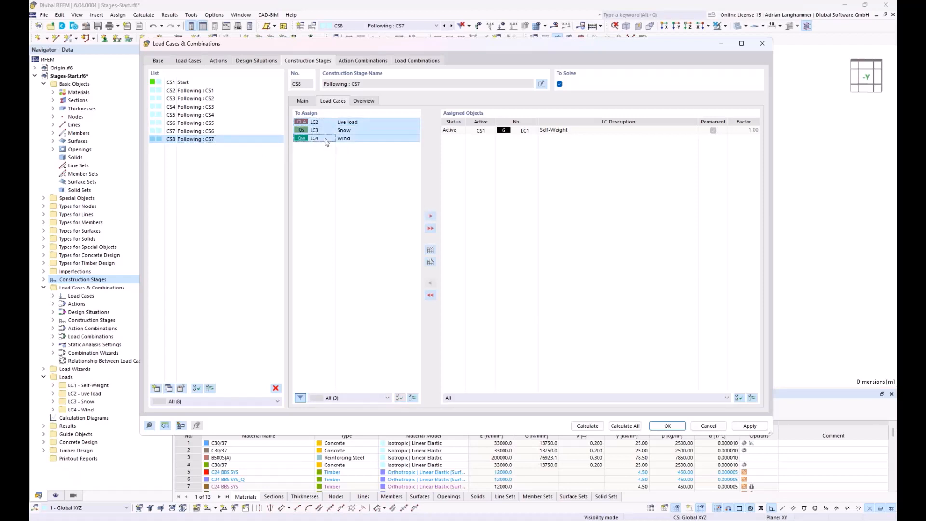
click(434, 215)
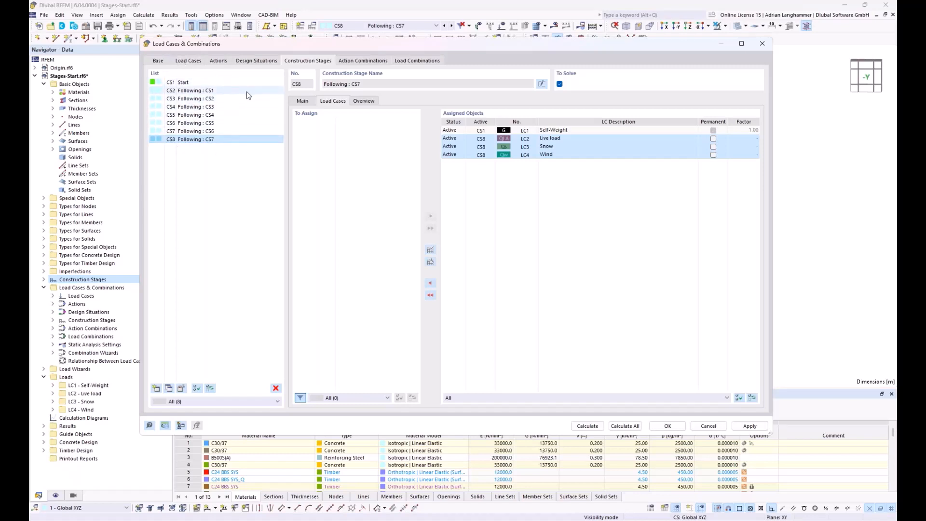
For stage CS8, enable creating combinations according to the combination wizard for design checks, with the wizard considering construction stages only
click(302, 102)
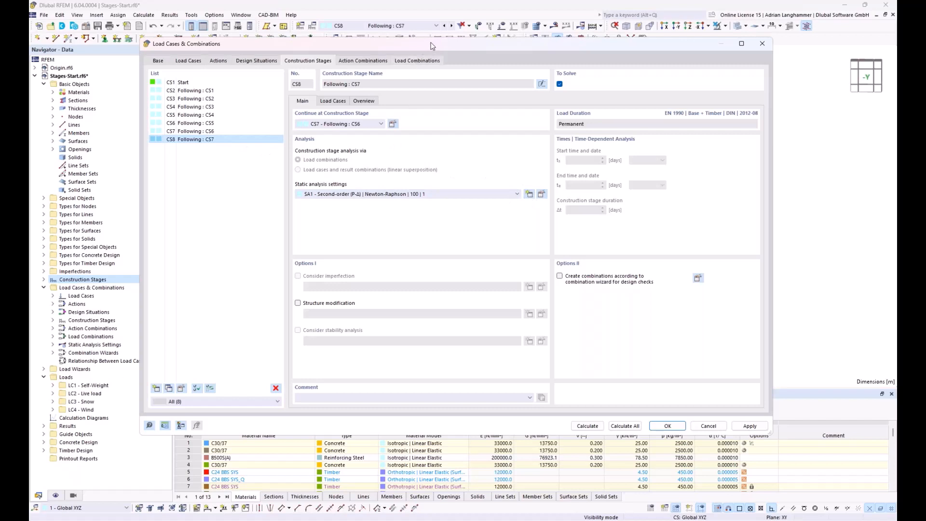
drag(431, 45, 432, 40)
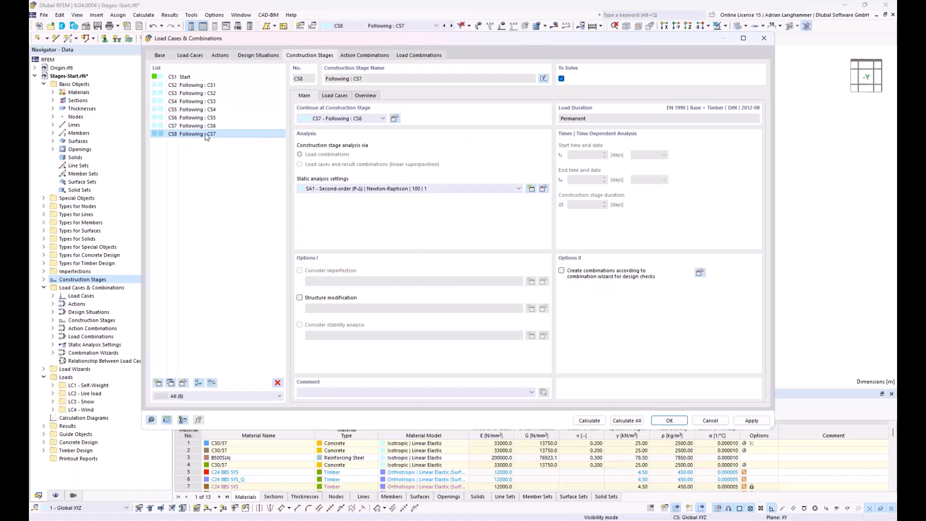
click(245, 133)
click(562, 271)
click(699, 273)
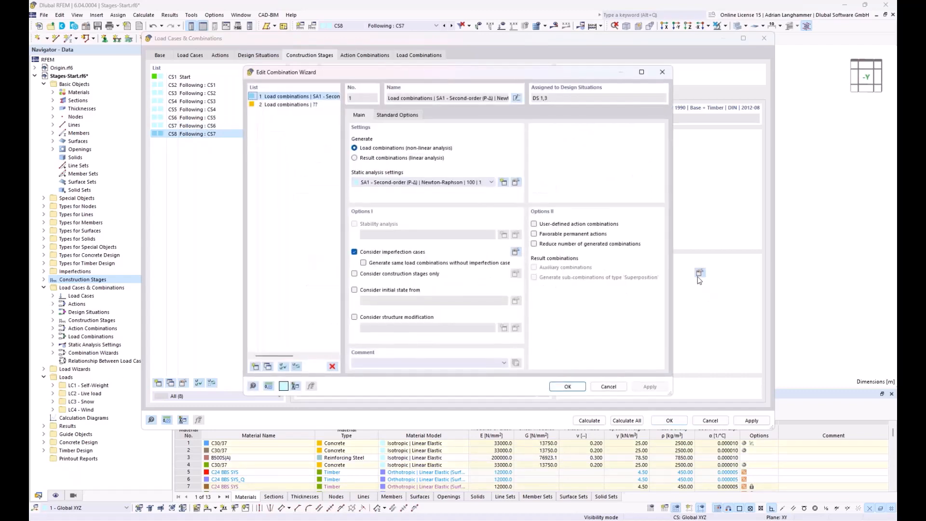
click(354, 273)
click(572, 388)
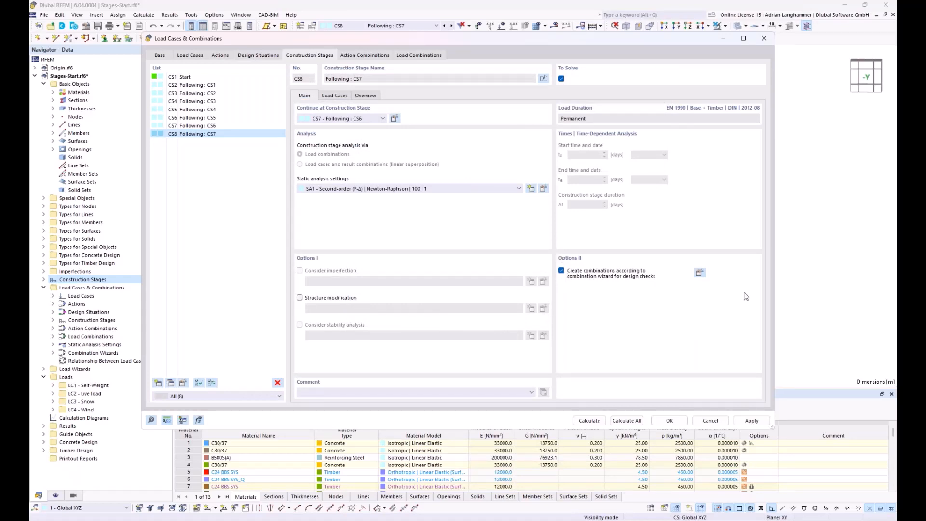
click(210, 134)
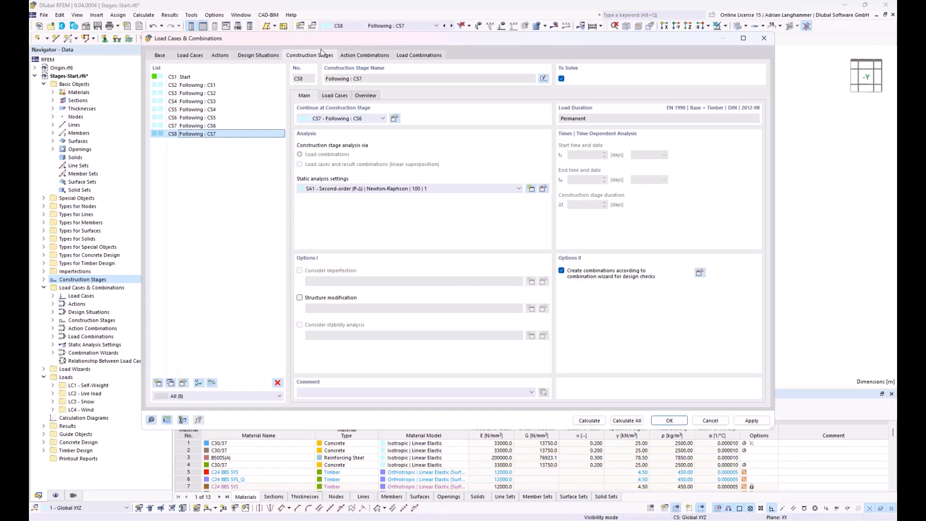
Examine the construction stage and design situation of action combinations AC4 and AC13 to AC15
click(351, 57)
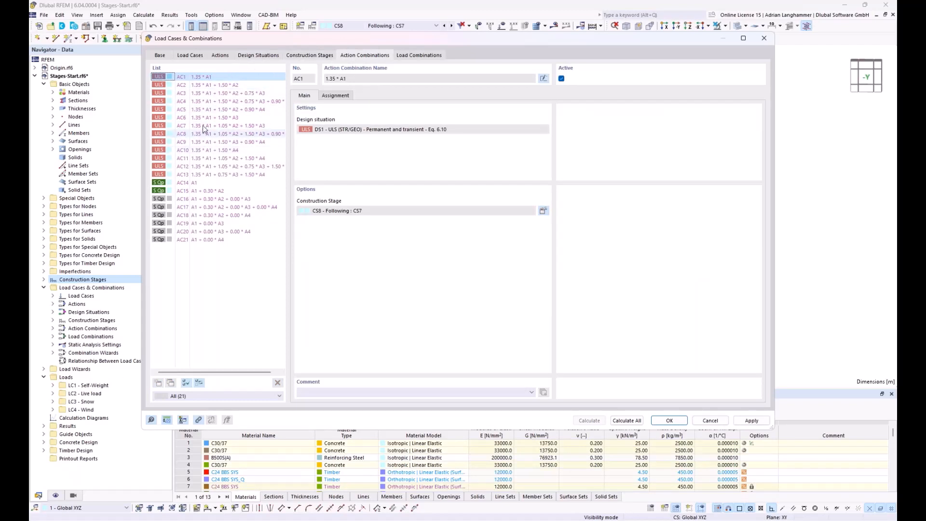
click(204, 101)
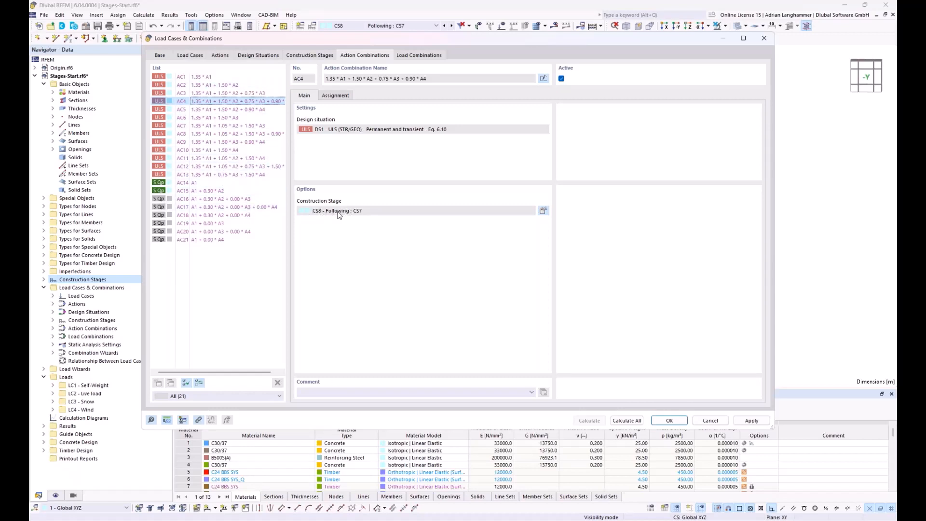
click(192, 182)
click(202, 191)
click(207, 174)
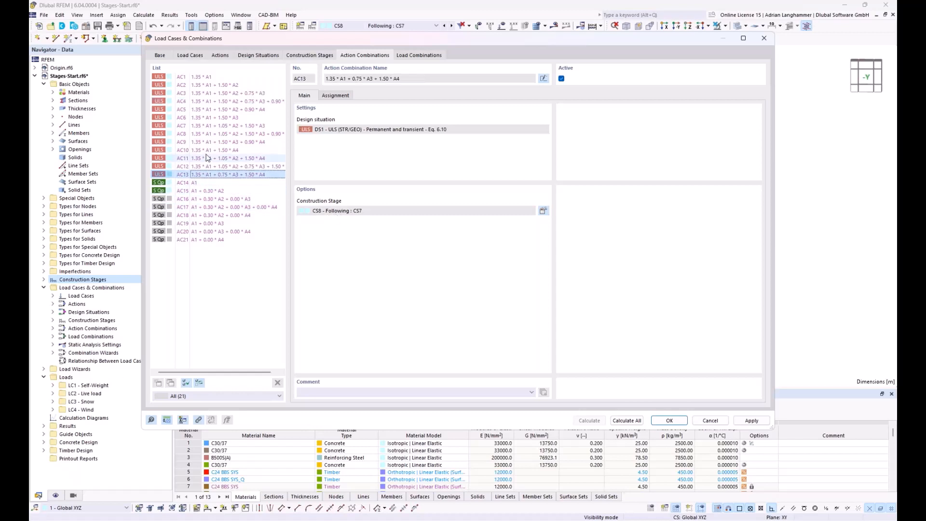
Examine the initial state and construction stage settings of load combinations CO3, CO14, CO18, CO22 and CO21
click(409, 56)
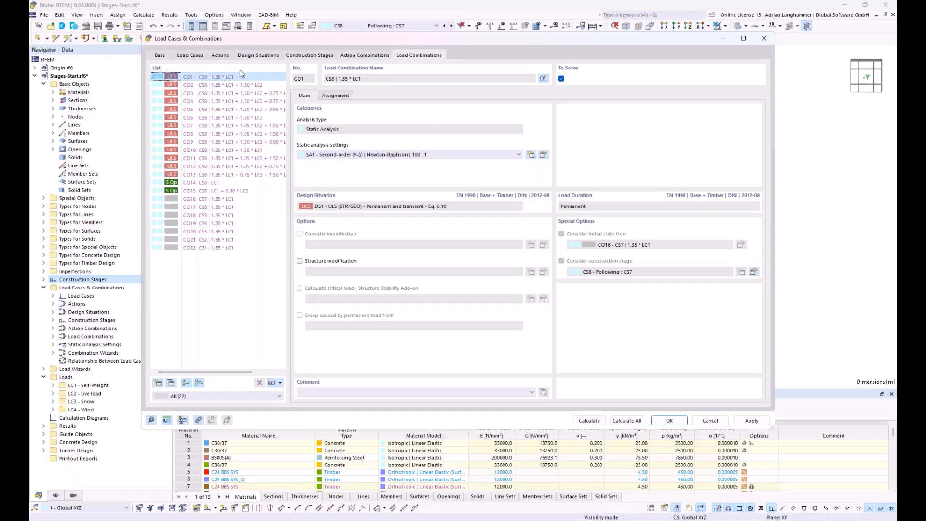
click(206, 95)
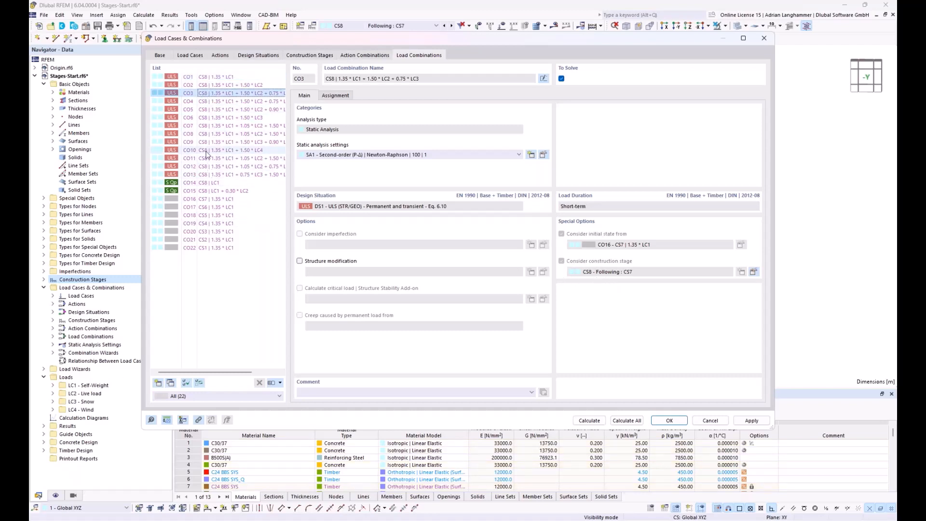
click(209, 183)
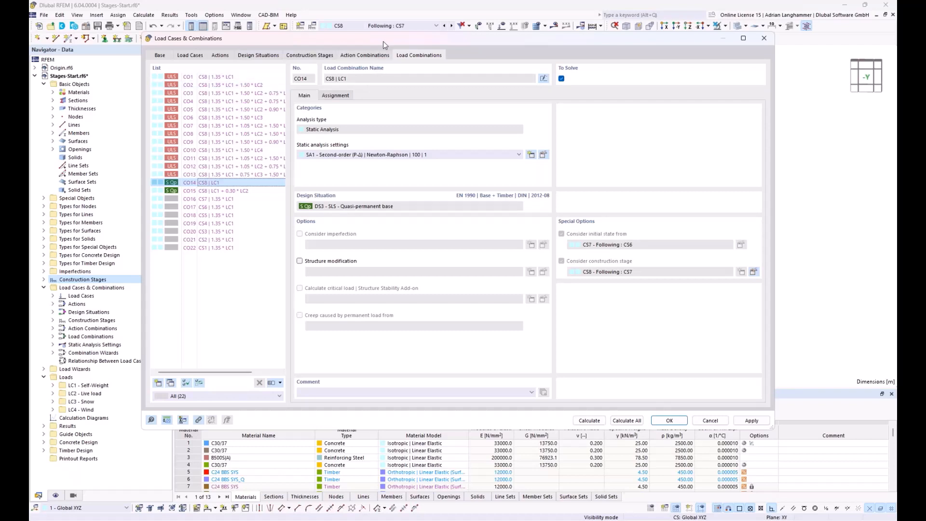
drag(384, 42, 391, 38)
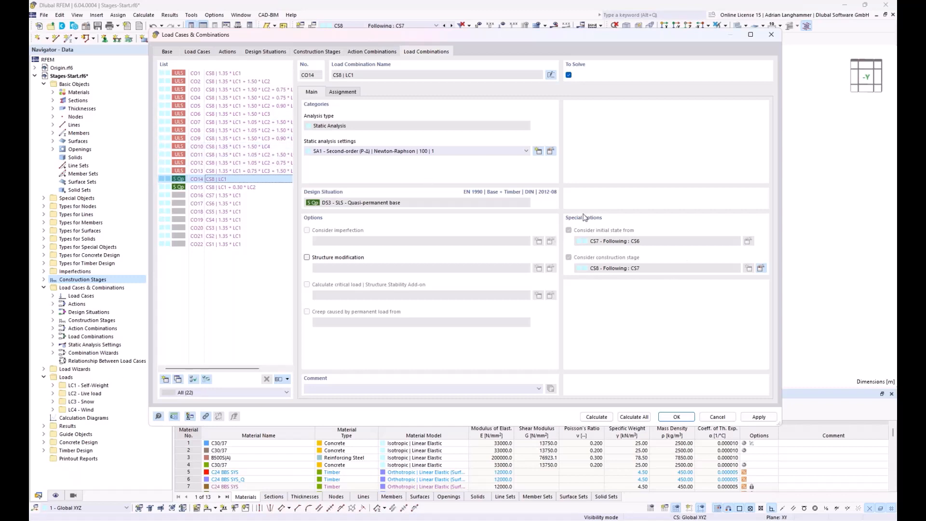
click(245, 212)
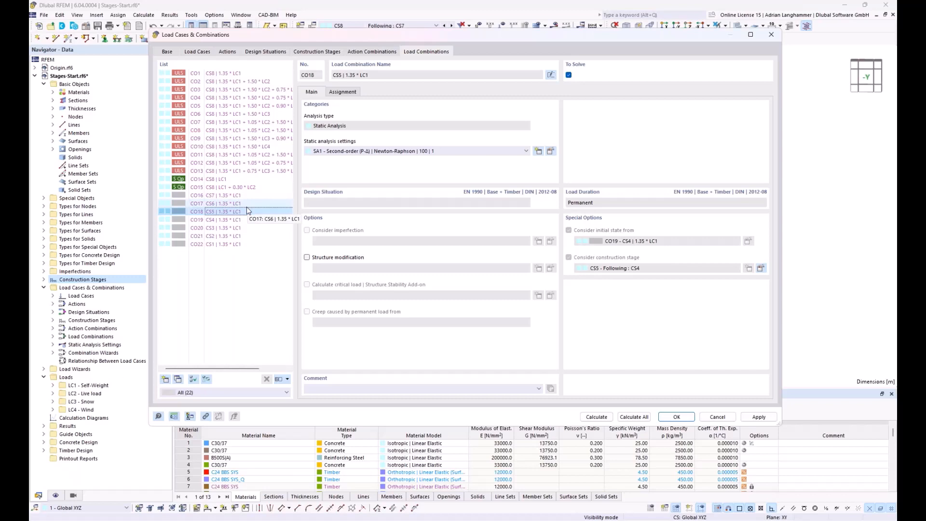
click(250, 244)
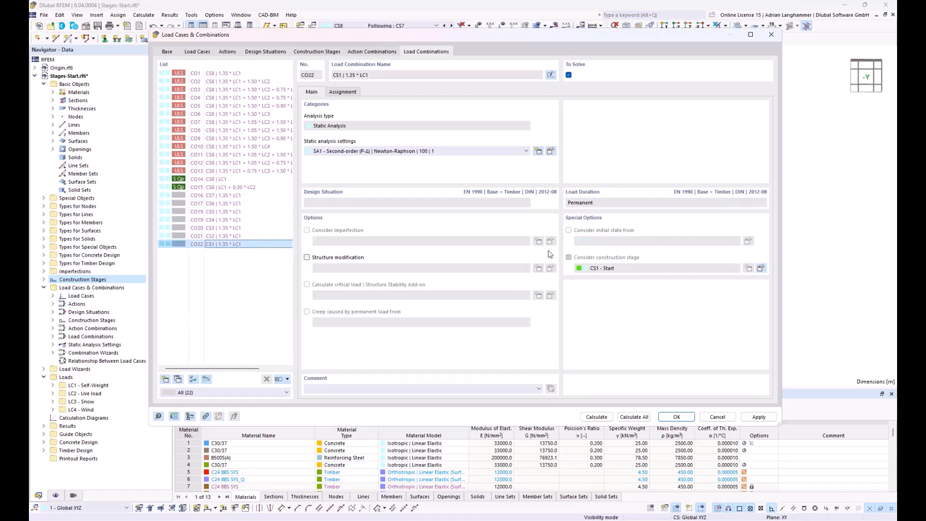
click(243, 236)
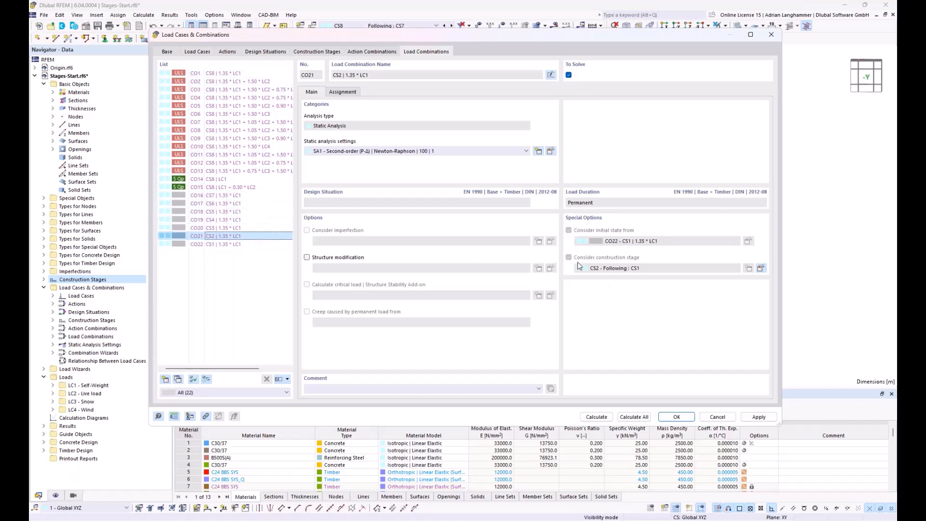
Compare the initial states of load combinations CO15, CO13, CO22 and CO21, and accept the load cases and combinations settings
click(231, 187)
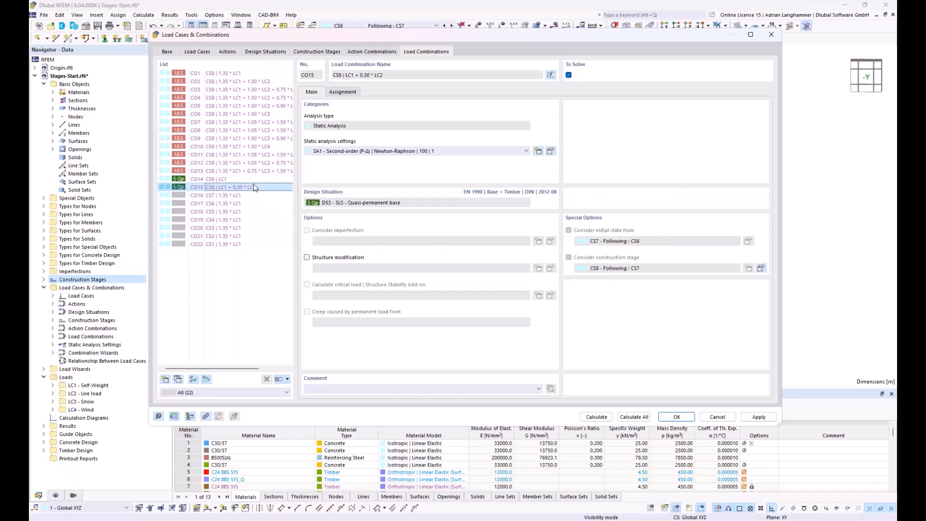
click(197, 73)
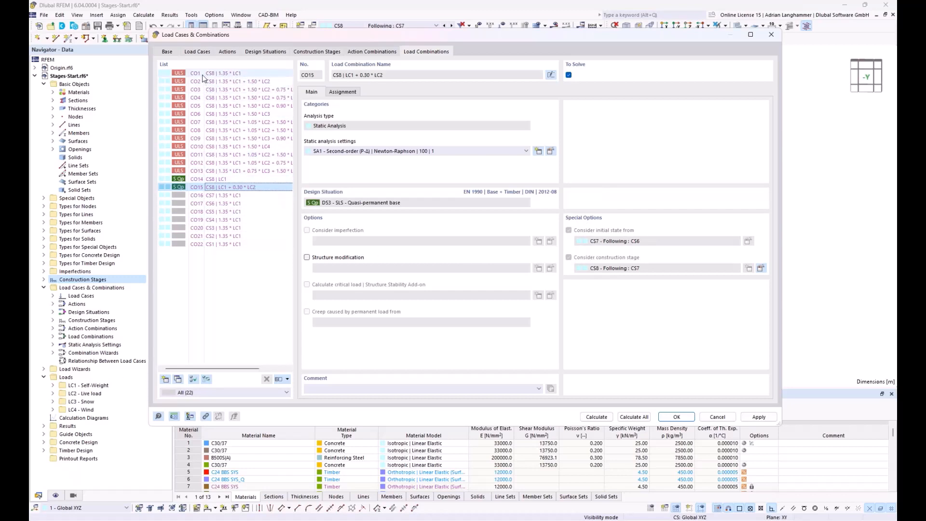
click(197, 170)
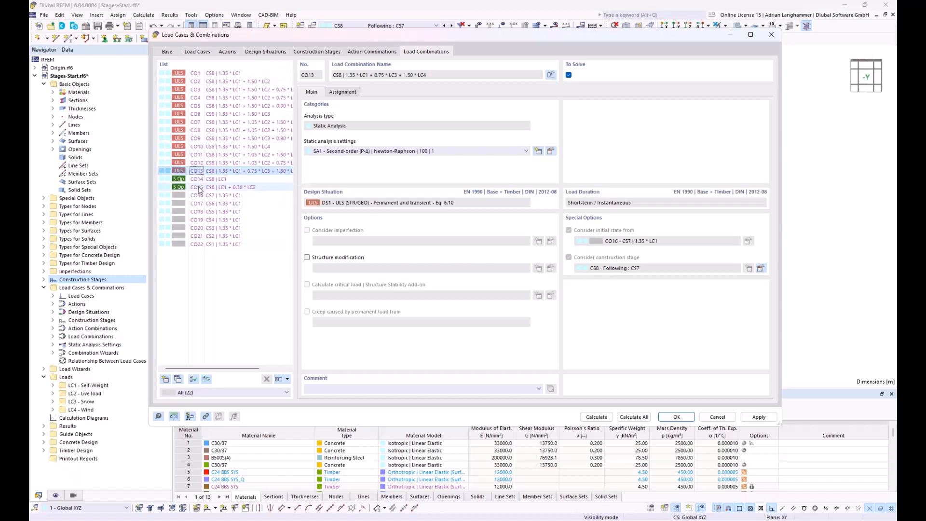
click(206, 244)
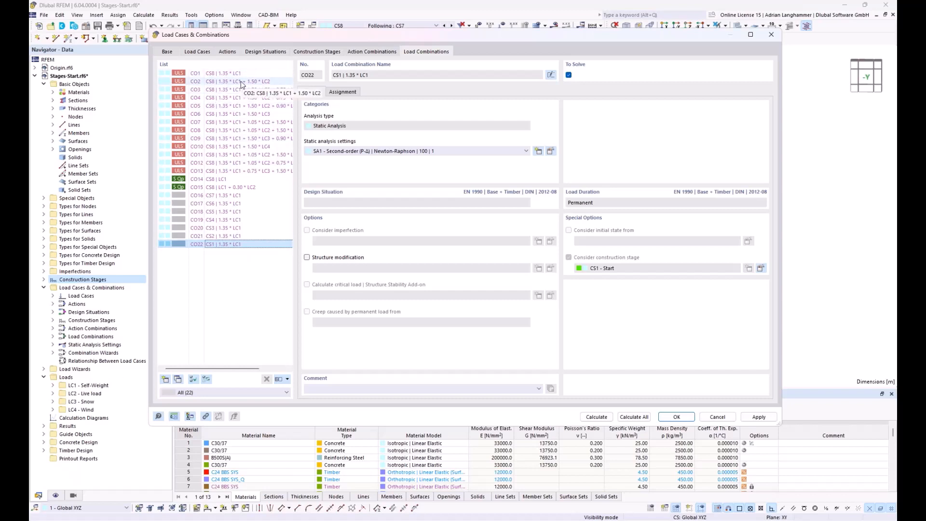
click(223, 237)
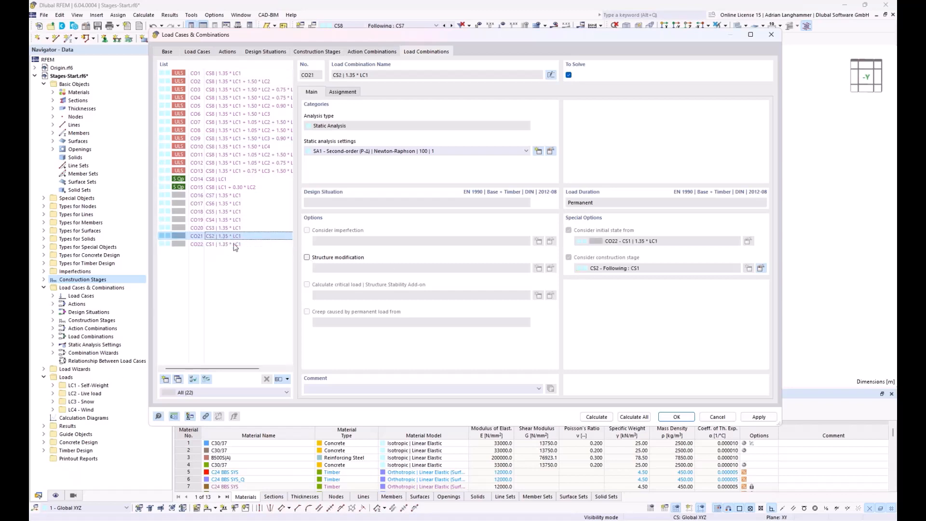
click(220, 245)
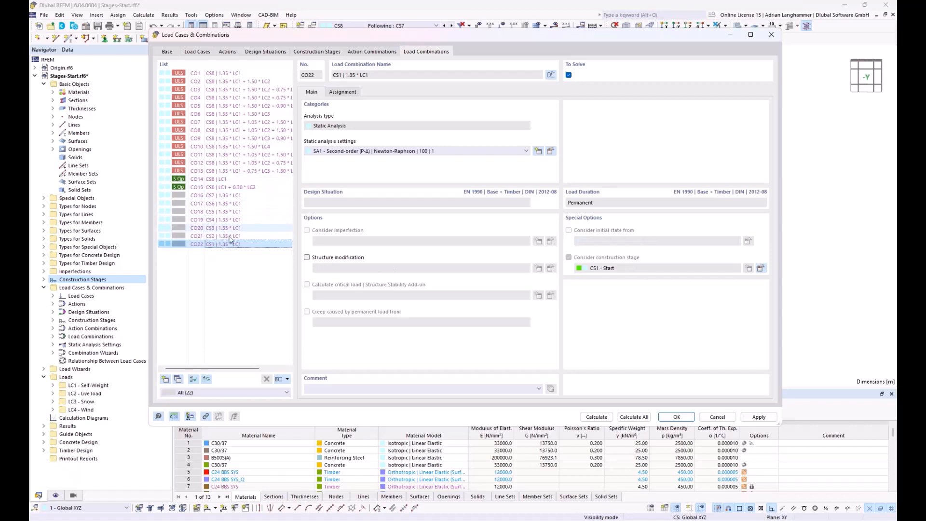
click(225, 236)
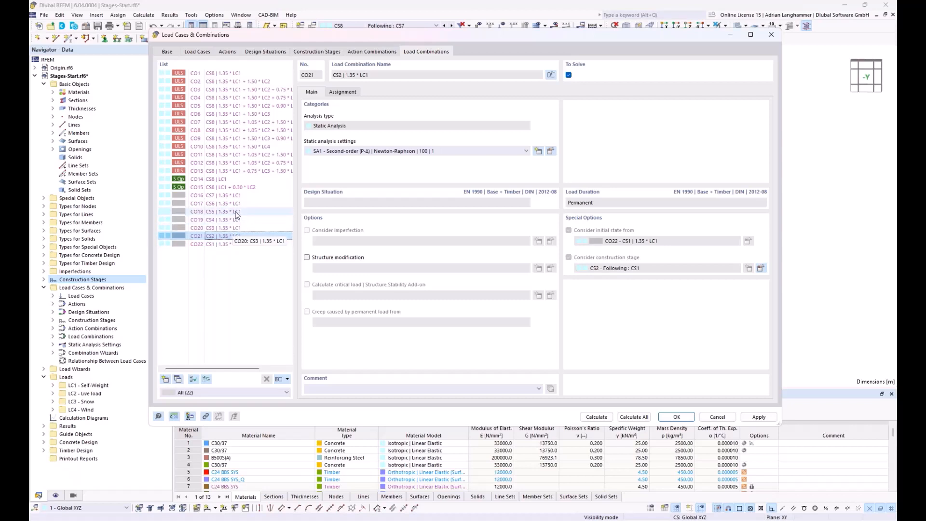
click(238, 188)
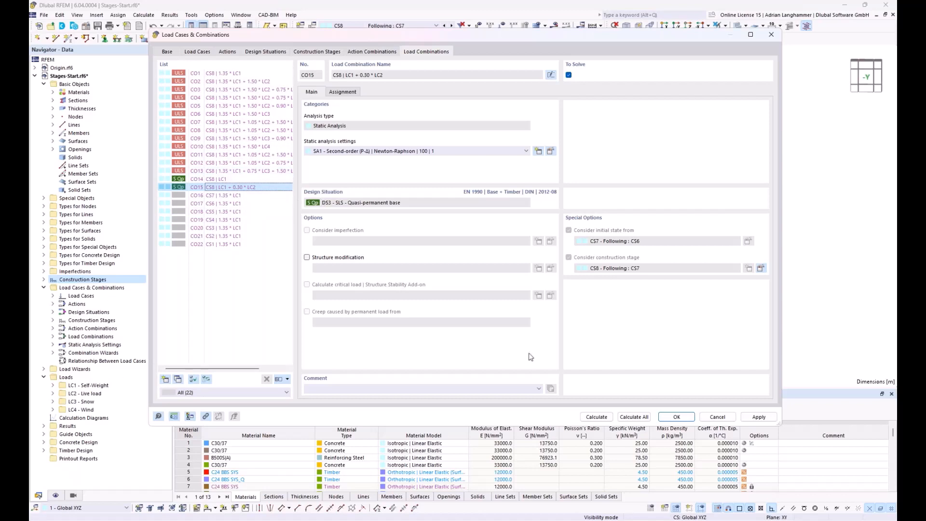
click(676, 419)
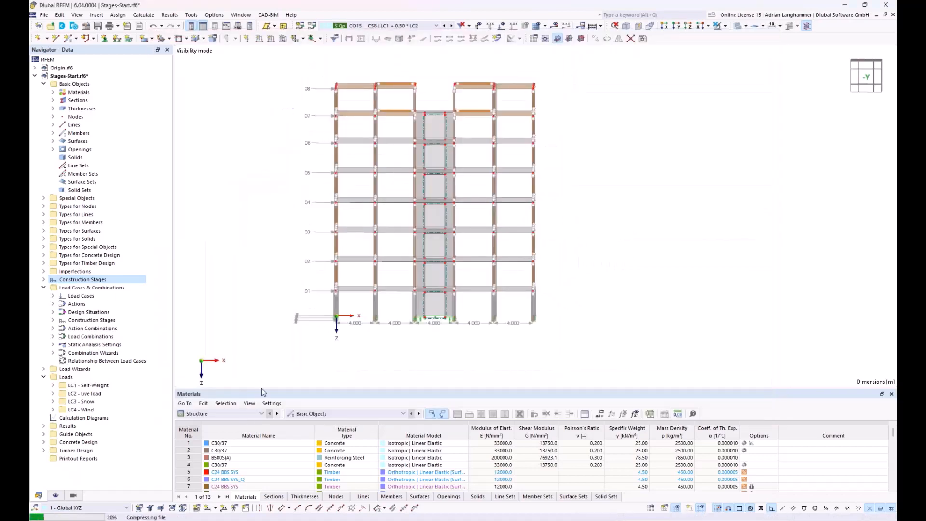
Switch the table to the Timber Design input data, then calculate and display the timber design results
click(261, 414)
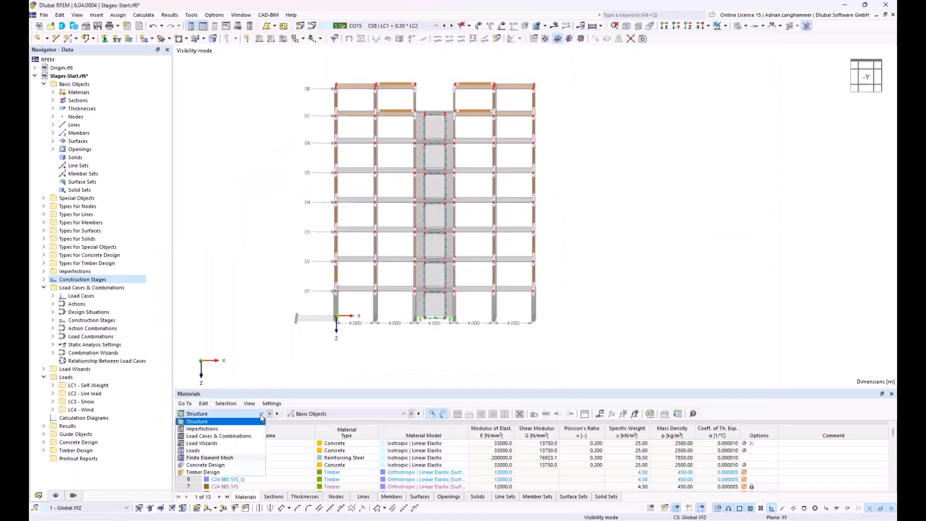
click(242, 472)
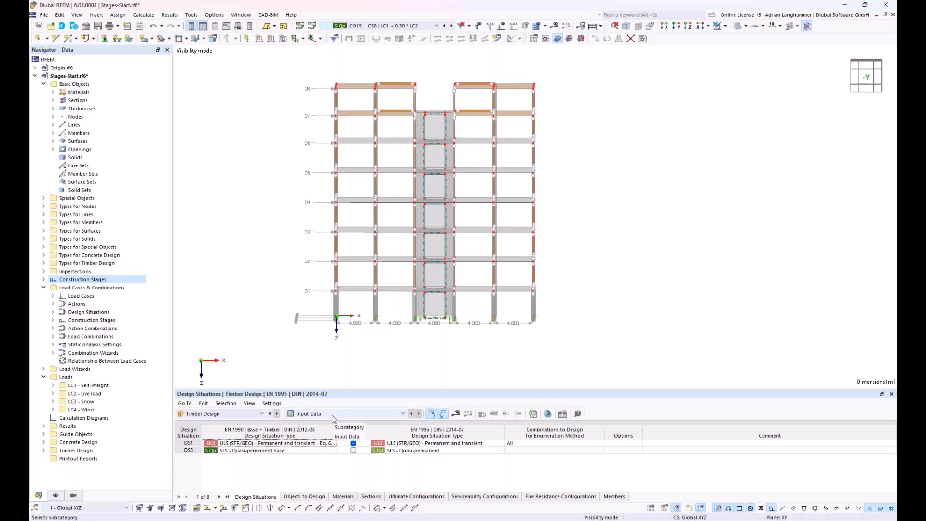
click(454, 415)
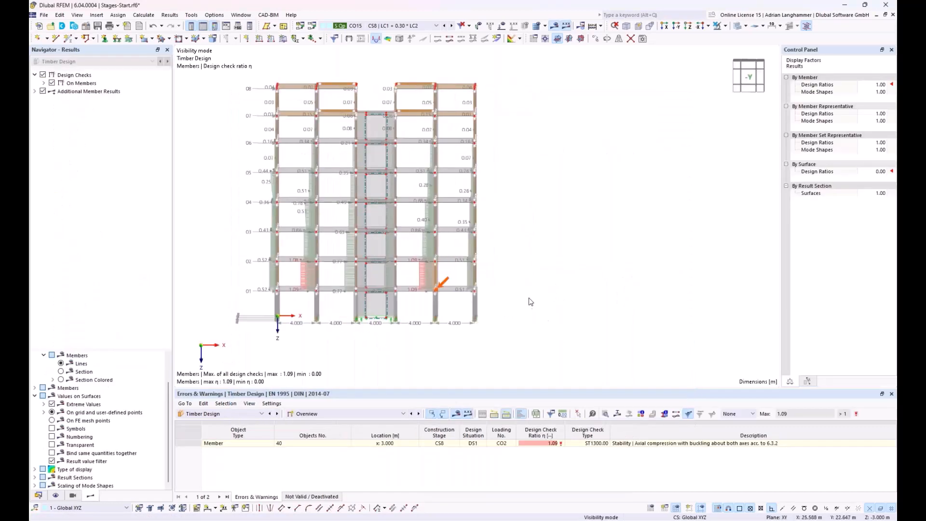
Tile the Origin.rf6 and Stages-Start.rf6 model windows vertically to place both timber design results side by side
middle_drag(528, 296, 556, 307)
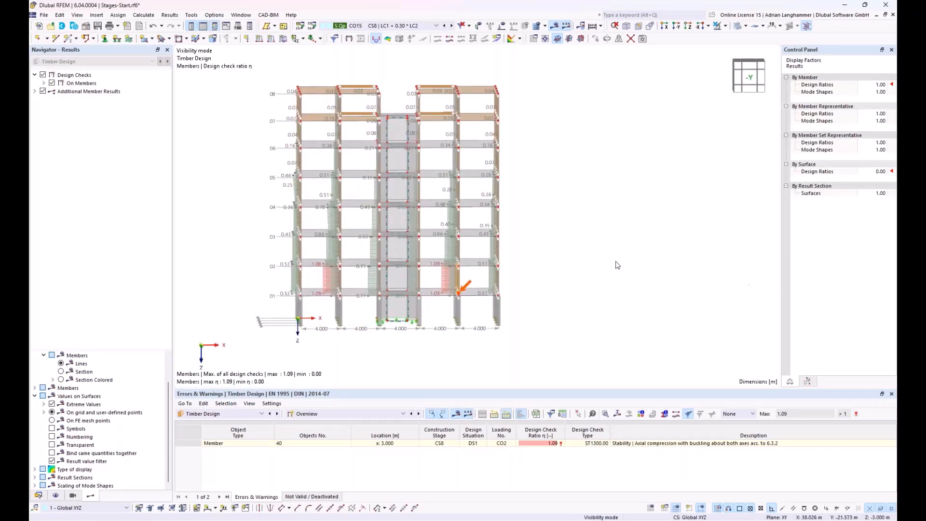
ctrl+middle_drag(277, 247, 289, 248)
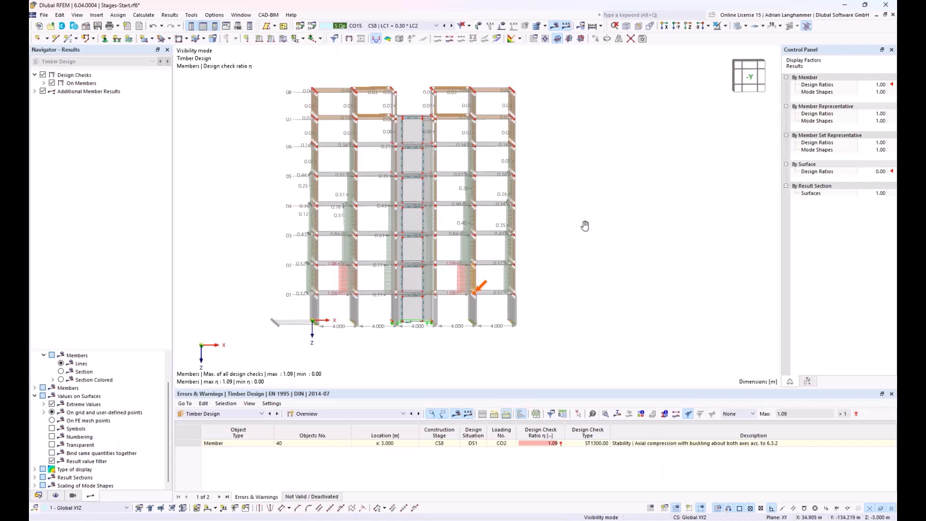
middle_drag(584, 226, 569, 224)
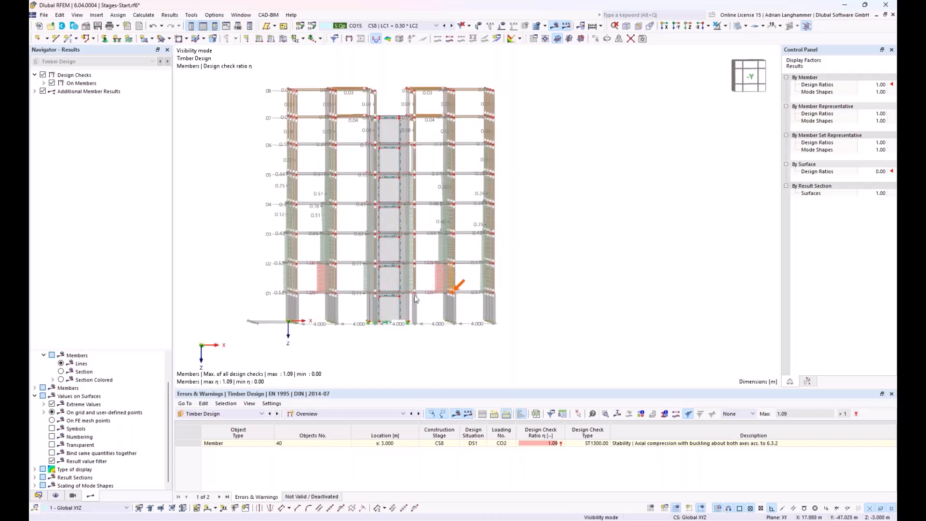
click(37, 496)
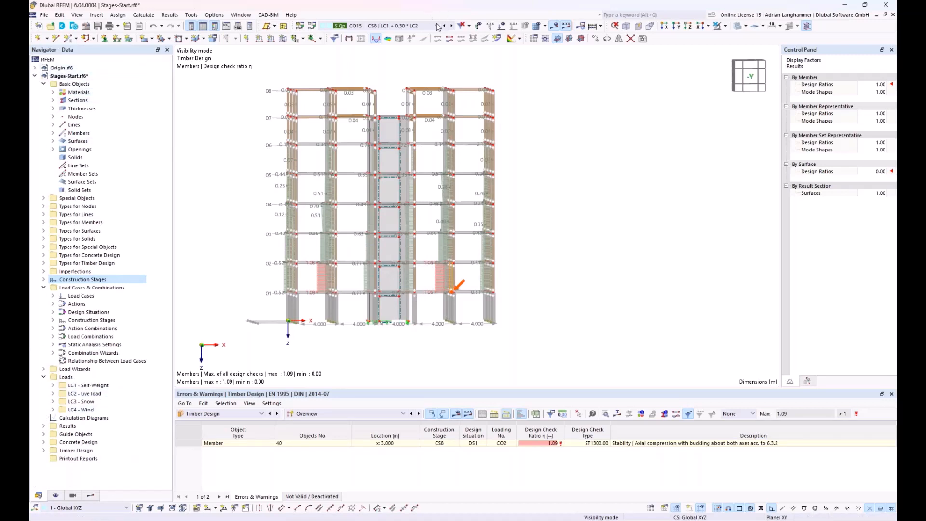
click(242, 15)
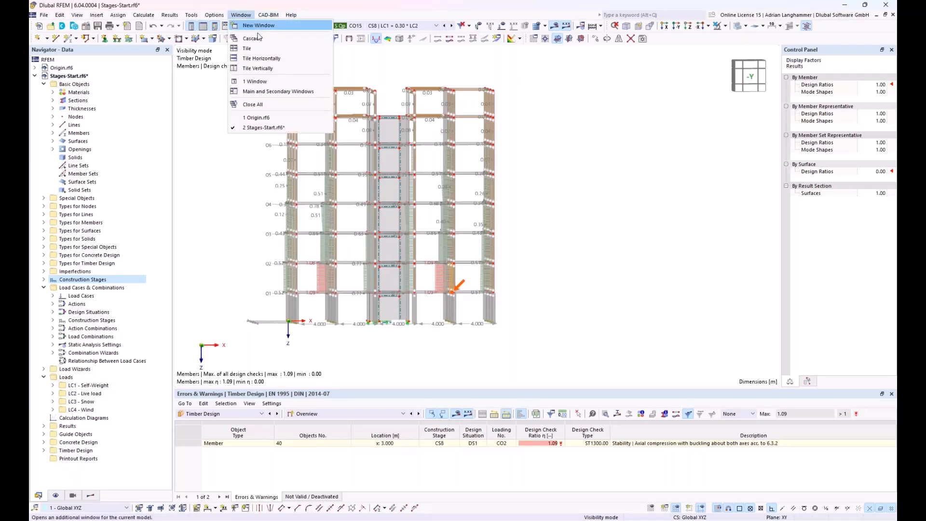
click(265, 69)
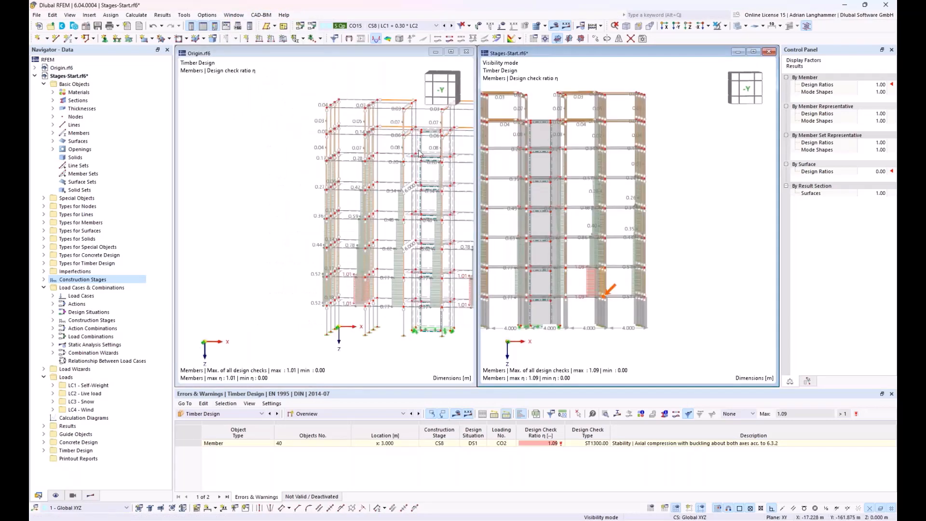
Examine the overall distribution of member design check ratios in both models from a similar -Y direction
middle_drag(380, 156, 306, 146)
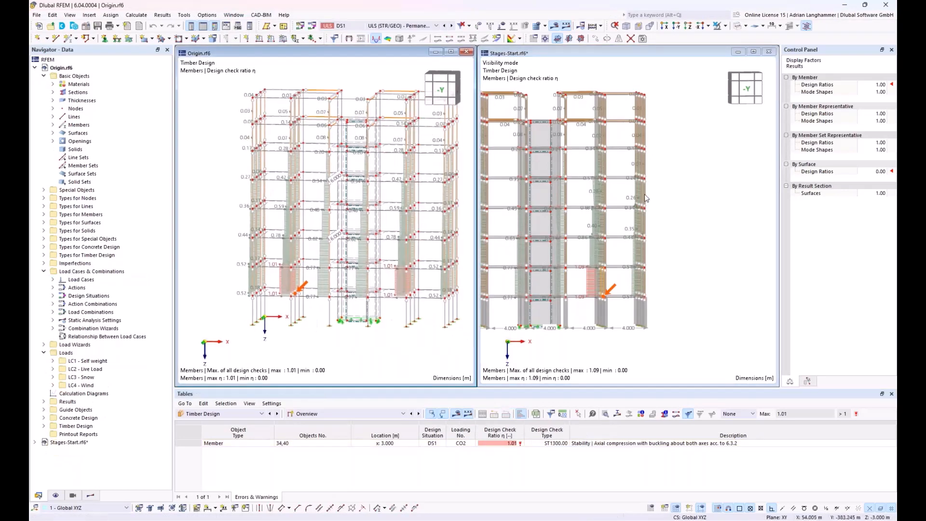
click(681, 193)
middle_drag(681, 191, 643, 200)
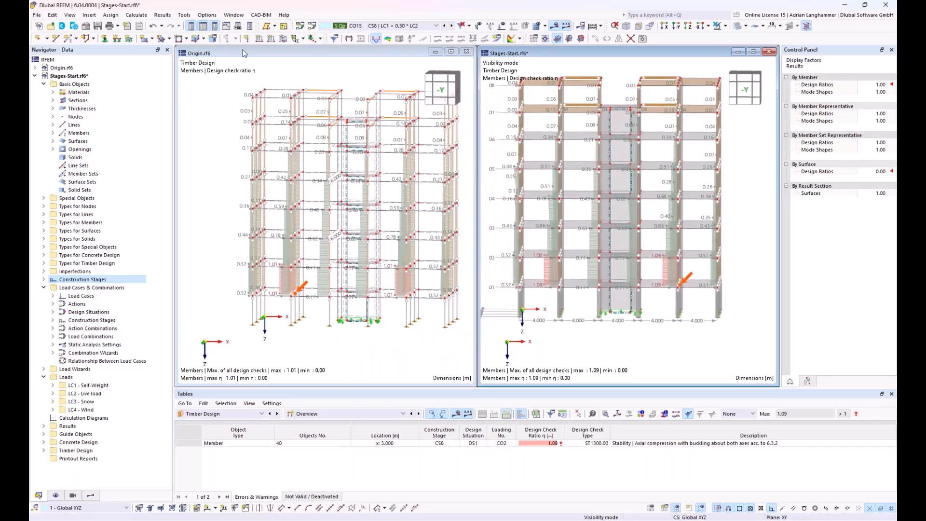
click(626, 26)
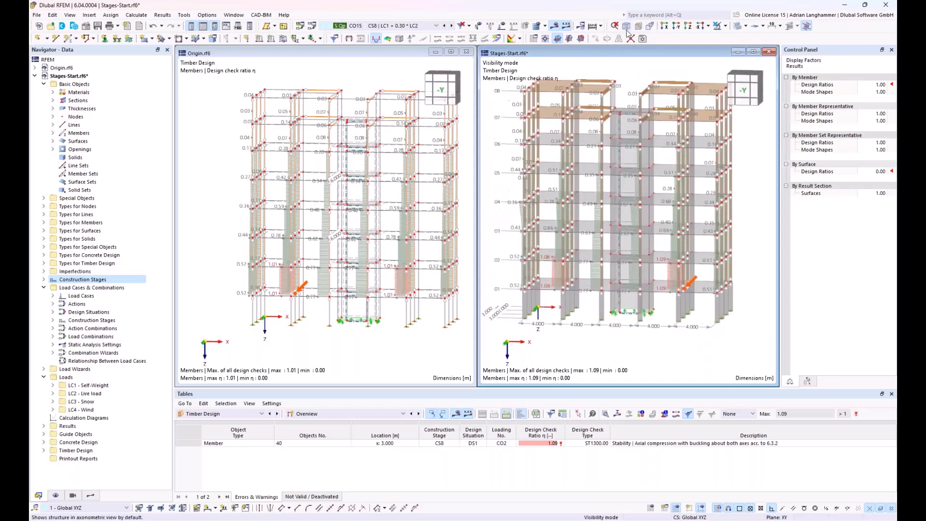
ctrl+middle_drag(534, 269, 597, 234)
scroll(304, 284, up, 1)
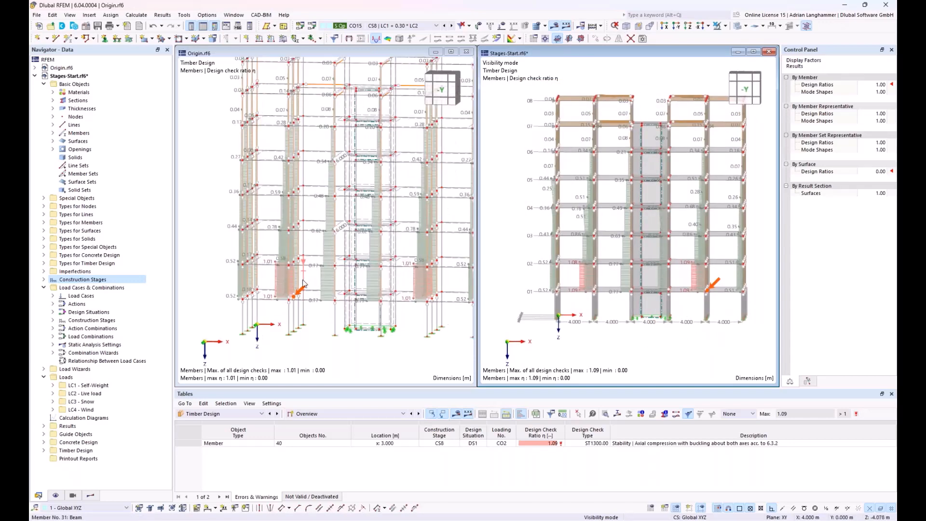
Compare the timber design ratios of the lower-storey inner columns between the Origin and Stages-Start models
ctrl+middle_drag(295, 293, 308, 286)
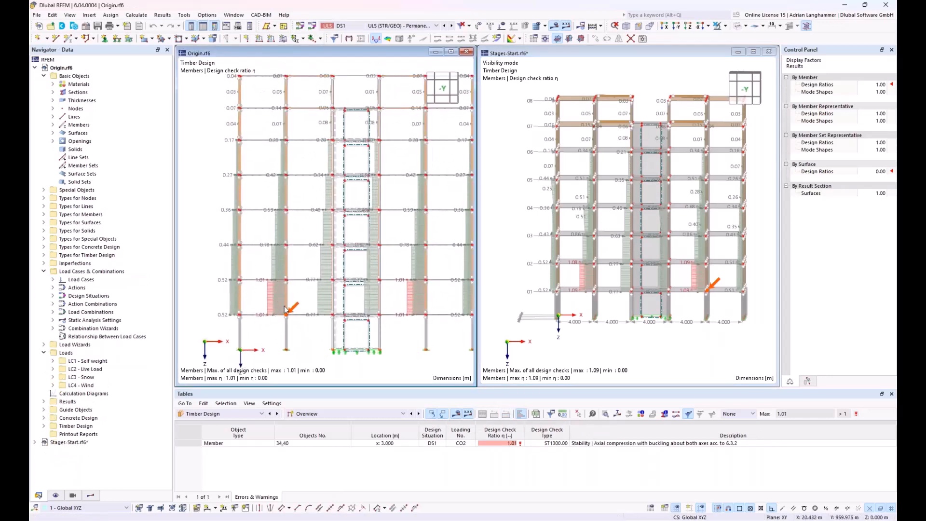
scroll(268, 295, up, 1)
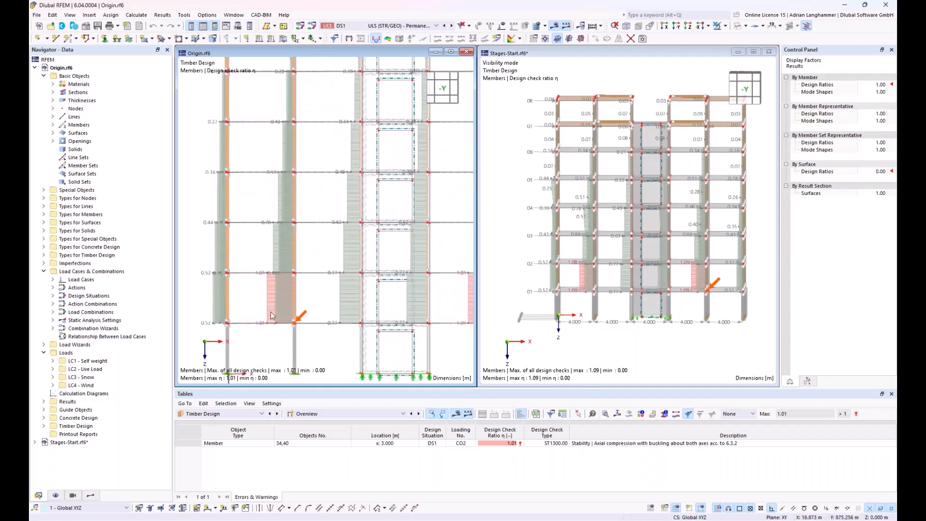
scroll(303, 280, up, 1)
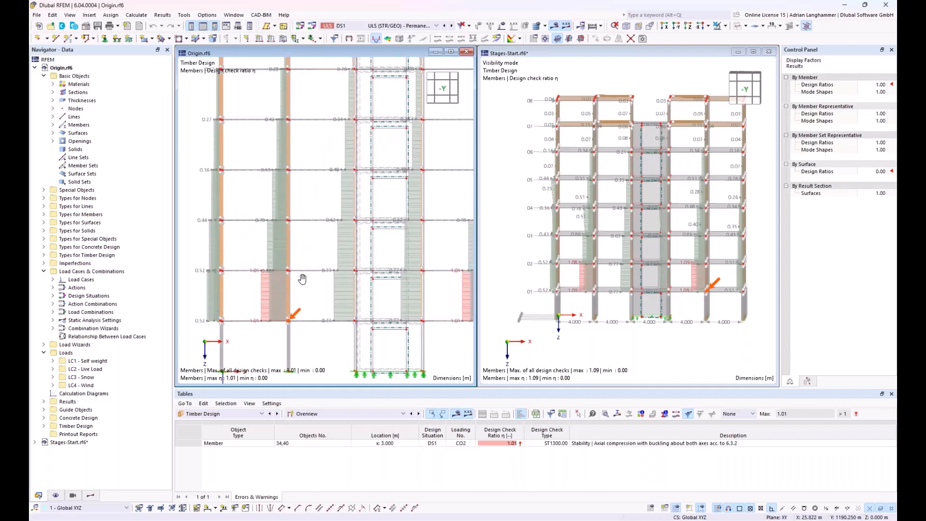
scroll(247, 280, down, 1)
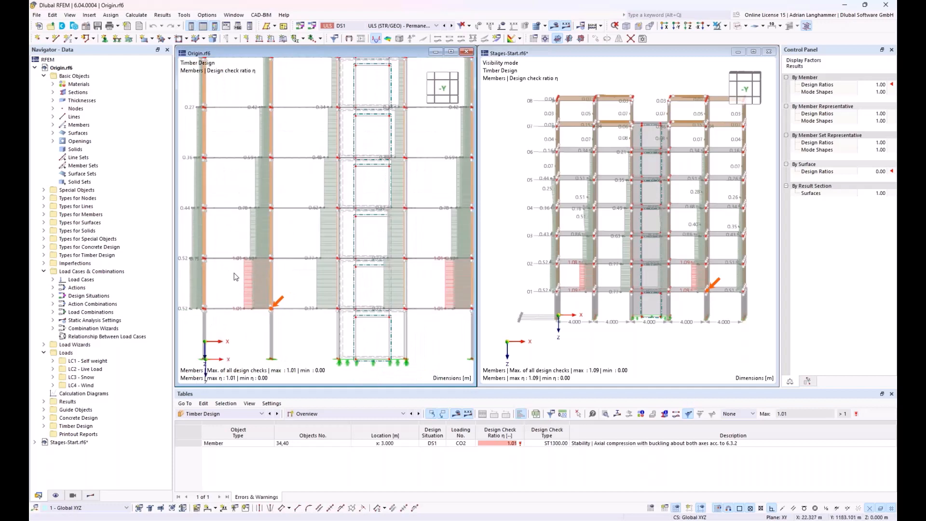
middle_drag(277, 267, 295, 261)
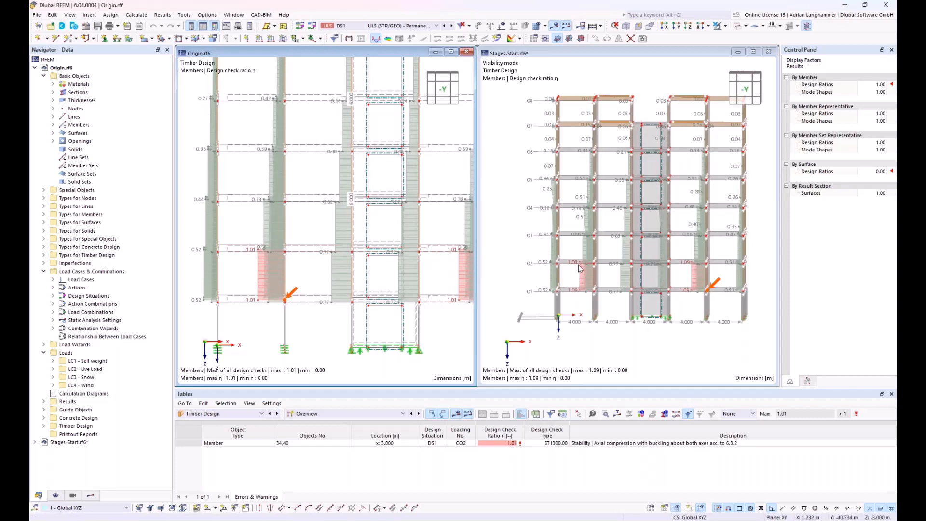
scroll(579, 292, up, 2)
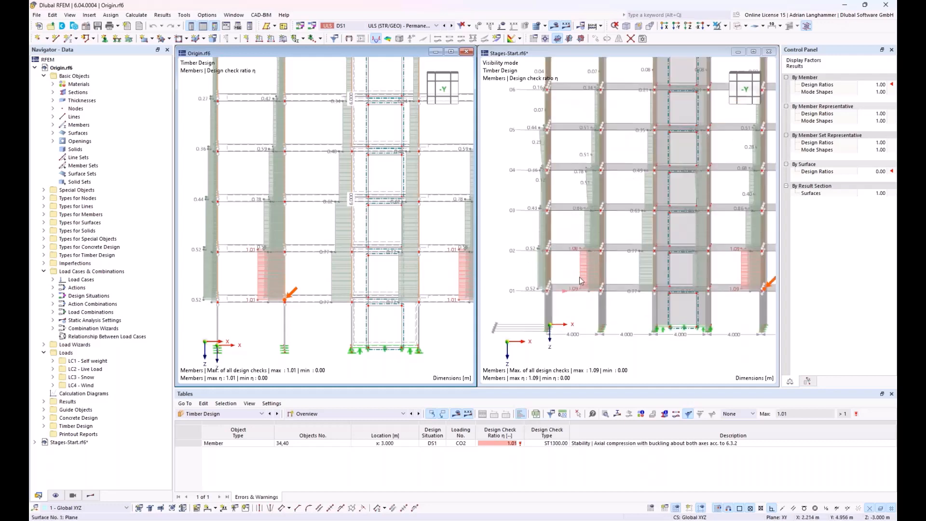
scroll(584, 241, down, 1)
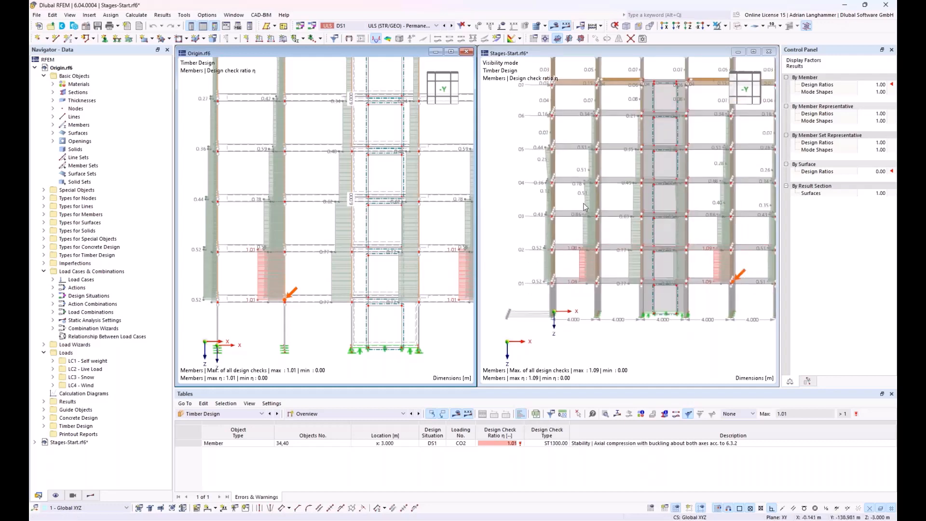
click(580, 208)
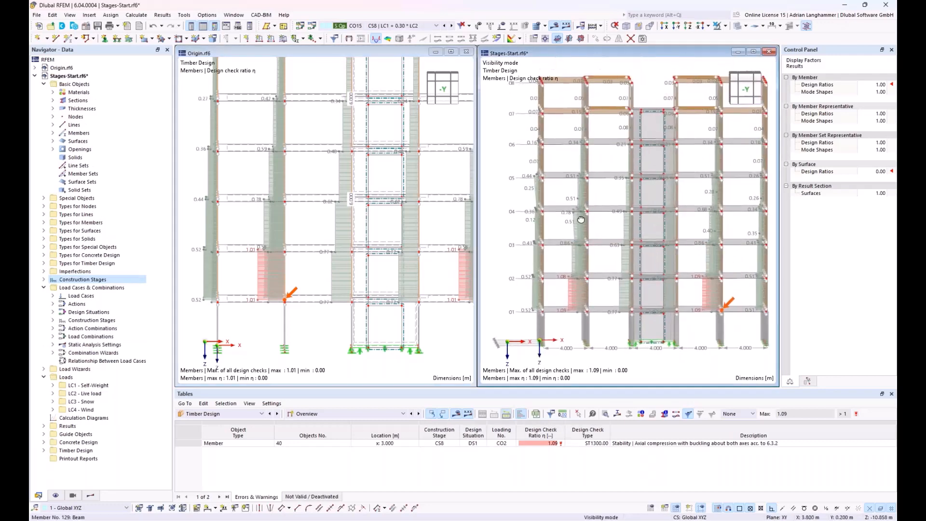
scroll(578, 219, down, 1)
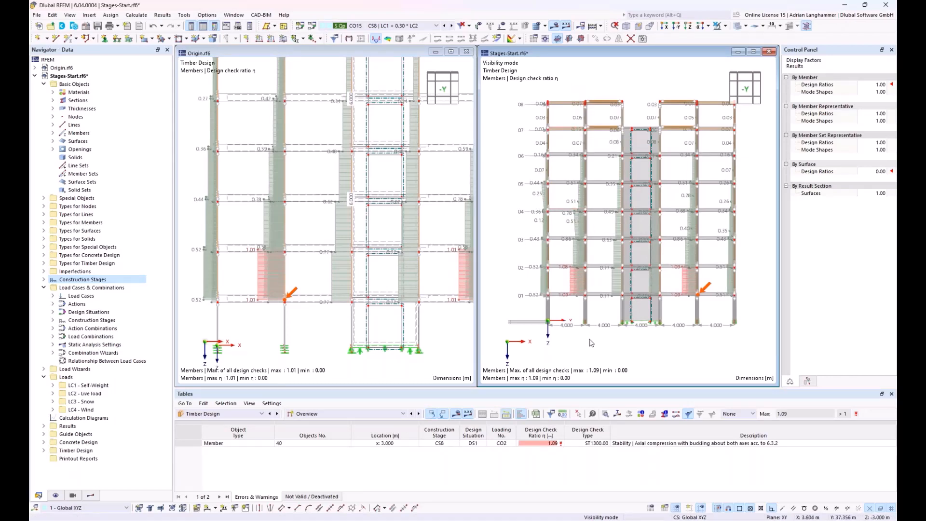
ctrl+middle_drag(601, 290, 576, 272)
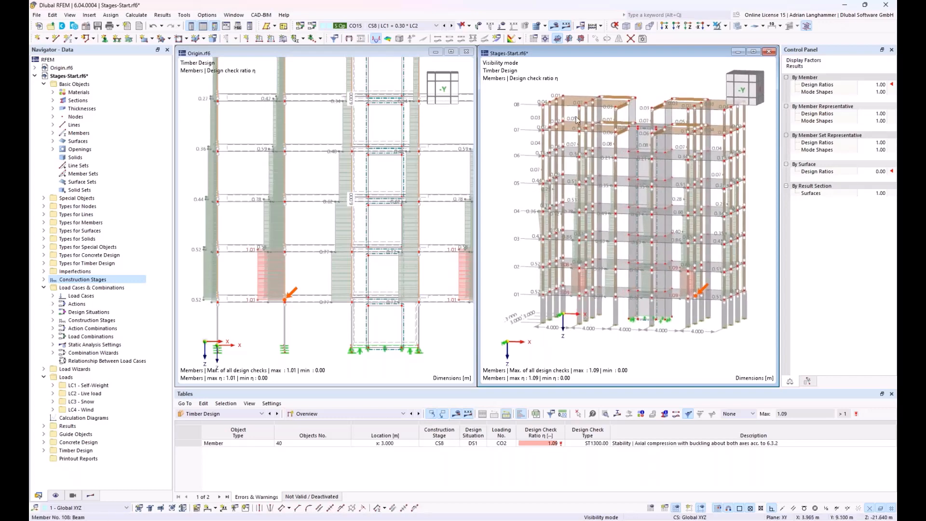
ctrl+middle_drag(574, 217, 593, 218)
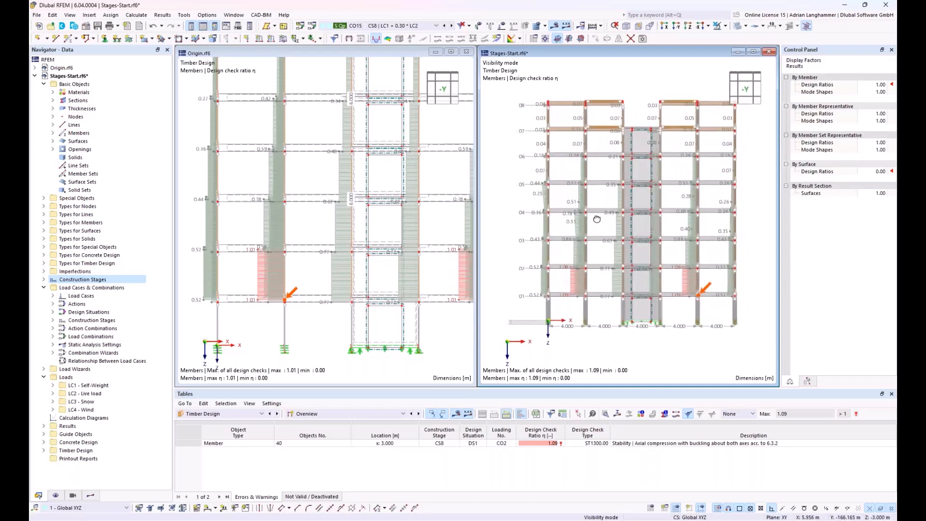
Isolate the second column row and its related objects in the Stages-Start model
drag(602, 352, 559, 85)
click(725, 26)
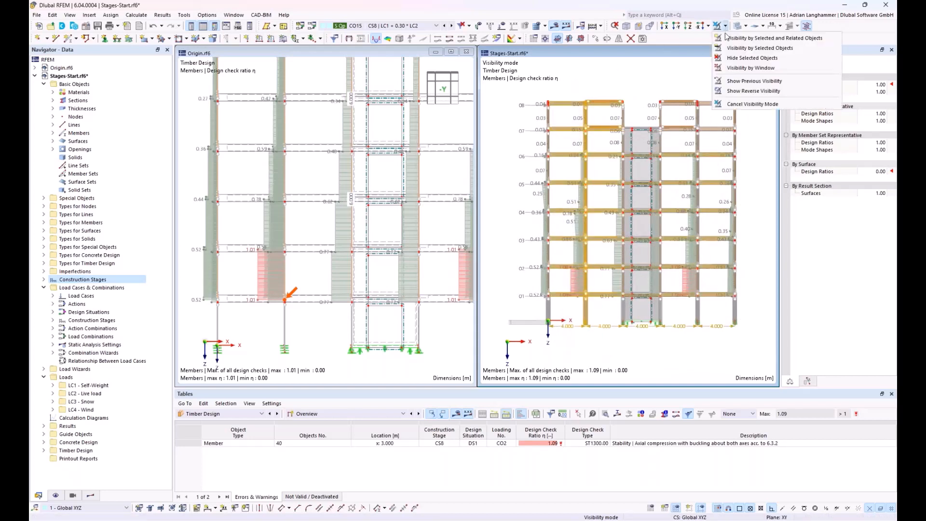
click(726, 37)
click(539, 137)
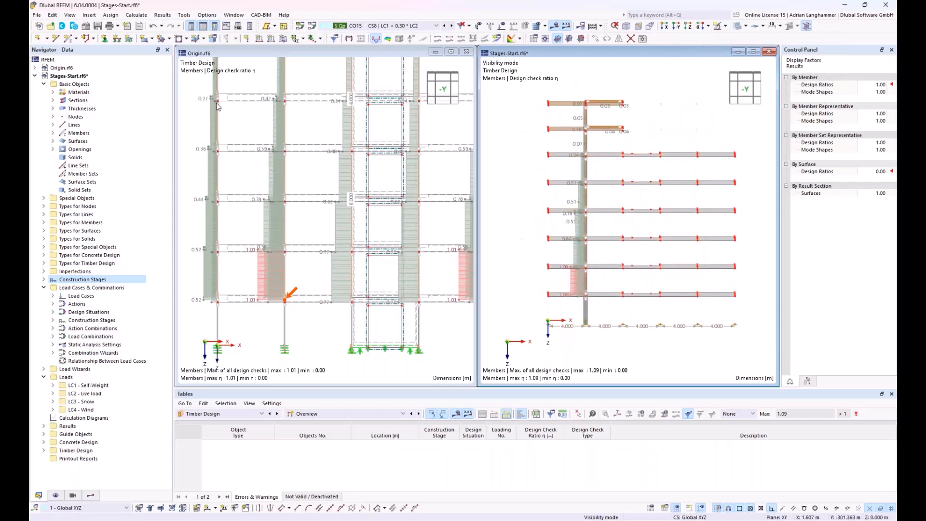
Switch the Stages-Start results to Static Analysis for DS1 and display the global deformations uz
click(91, 495)
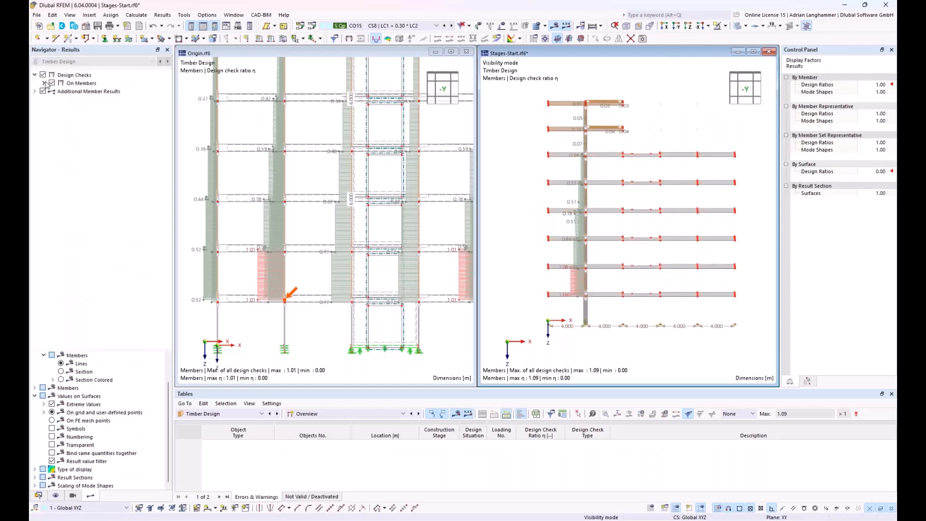
click(220, 414)
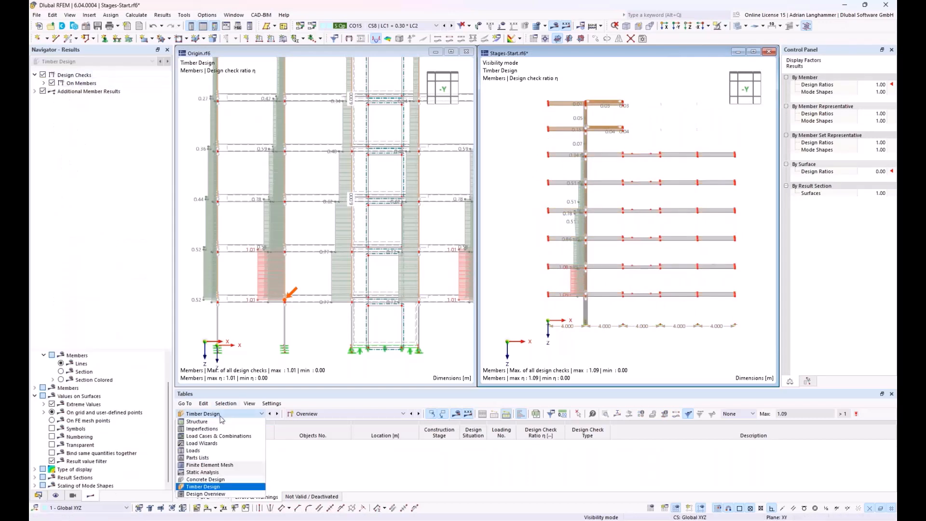
click(161, 319)
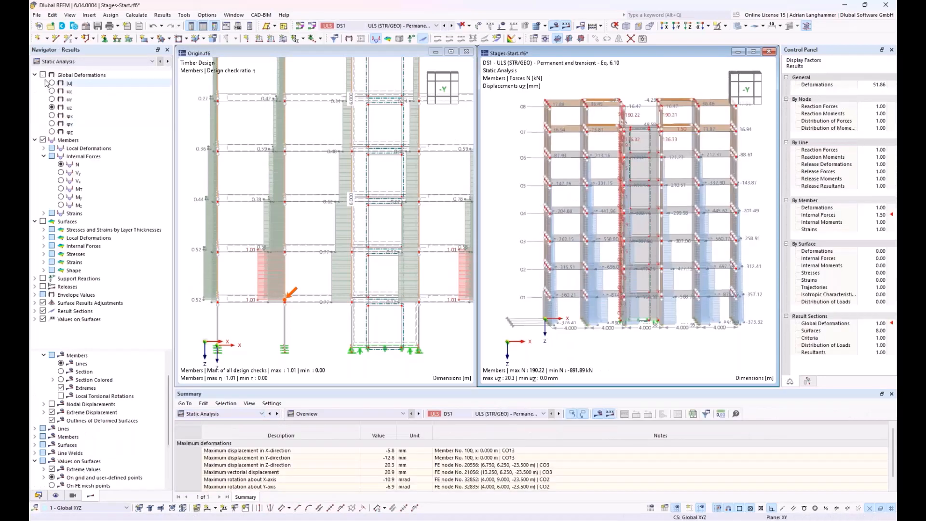
click(43, 76)
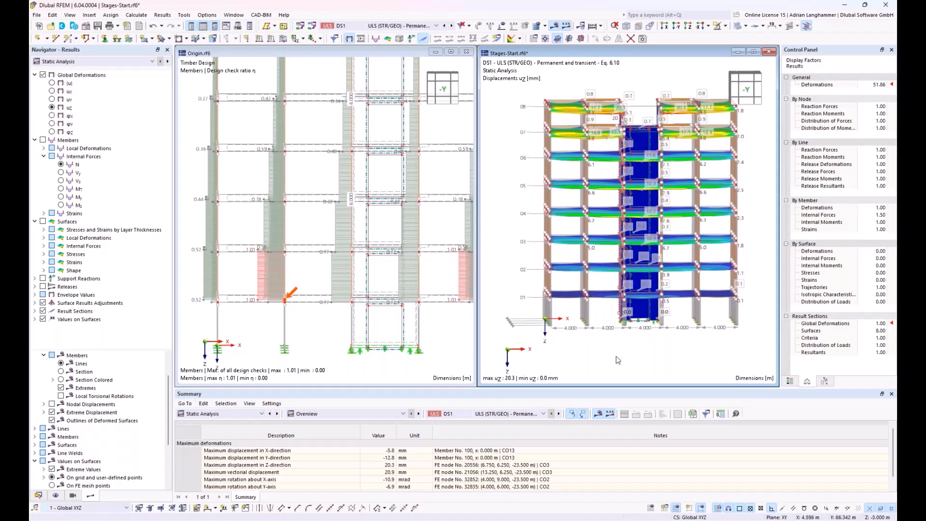
Show only the second column row with its selected and related objects in Stages-Start, viewed along the X-direction
drag(564, 150, 558, 70)
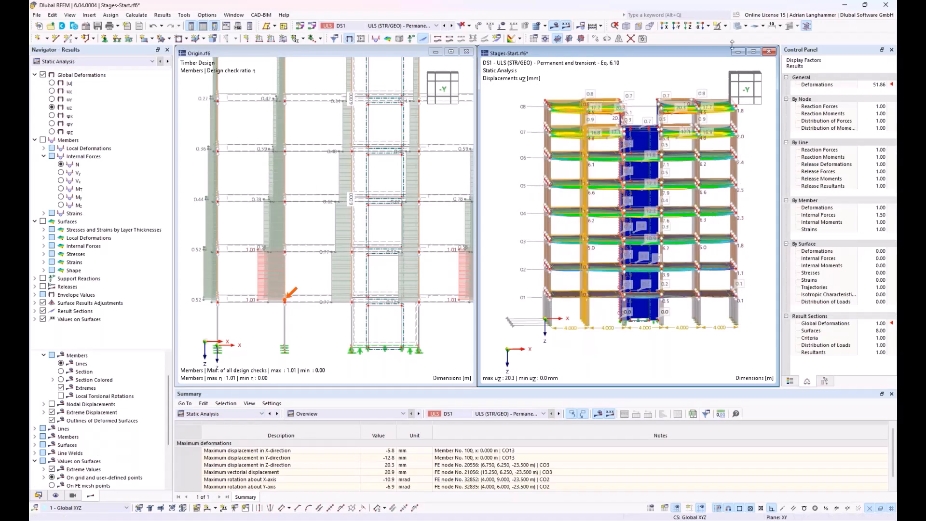
click(725, 26)
click(729, 37)
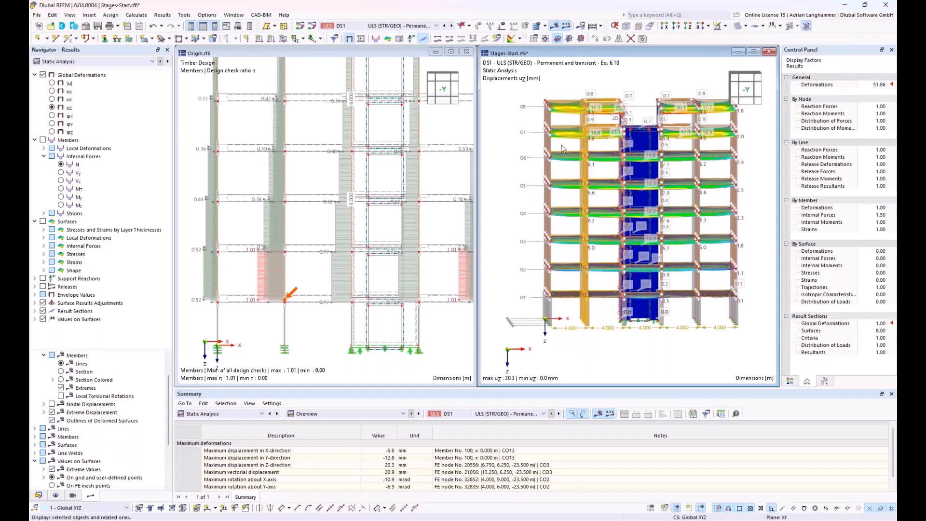
click(734, 95)
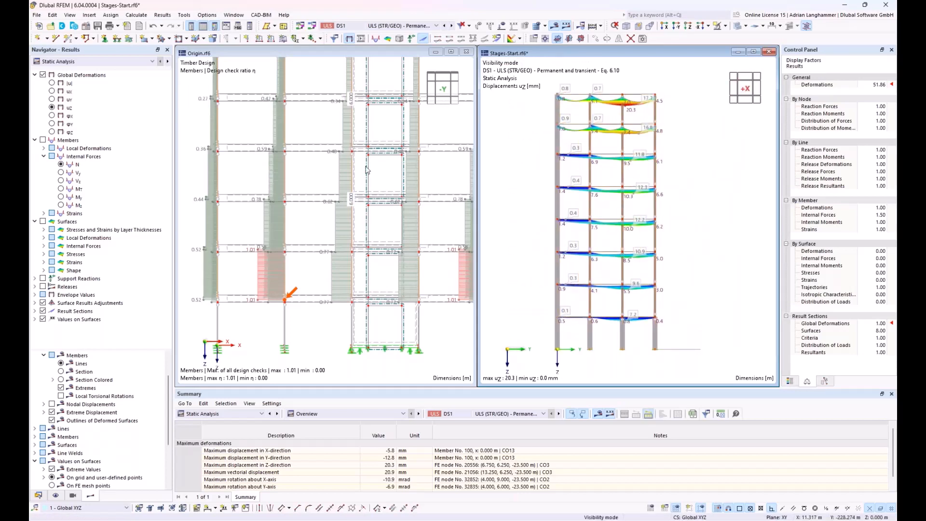
Switch the Origin model's results from Timber Design to Static Analysis for DS1 and display the global deformations uz
click(300, 159)
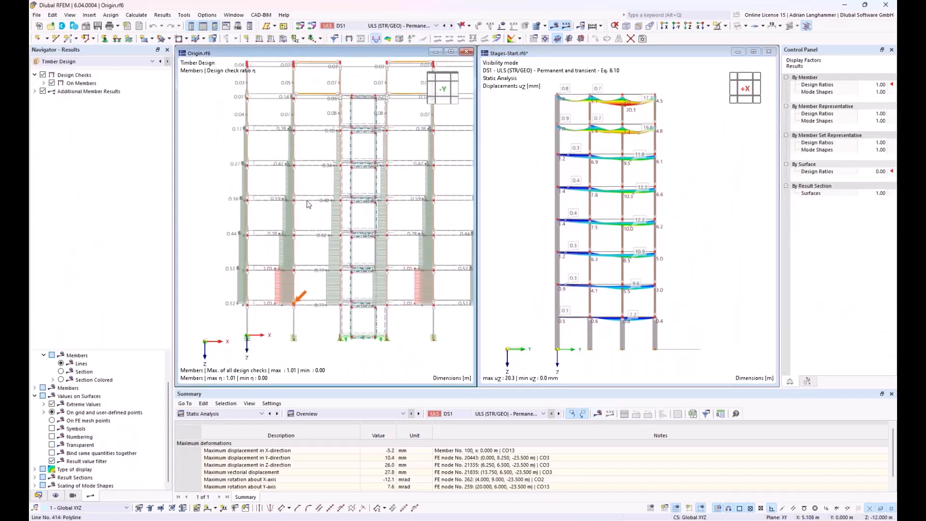
drag(305, 312, 292, 95)
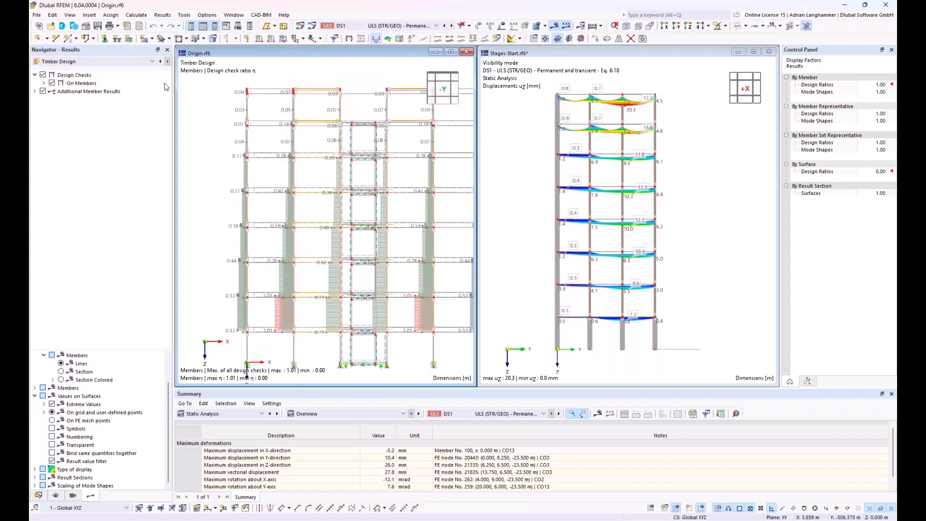
click(109, 61)
click(108, 77)
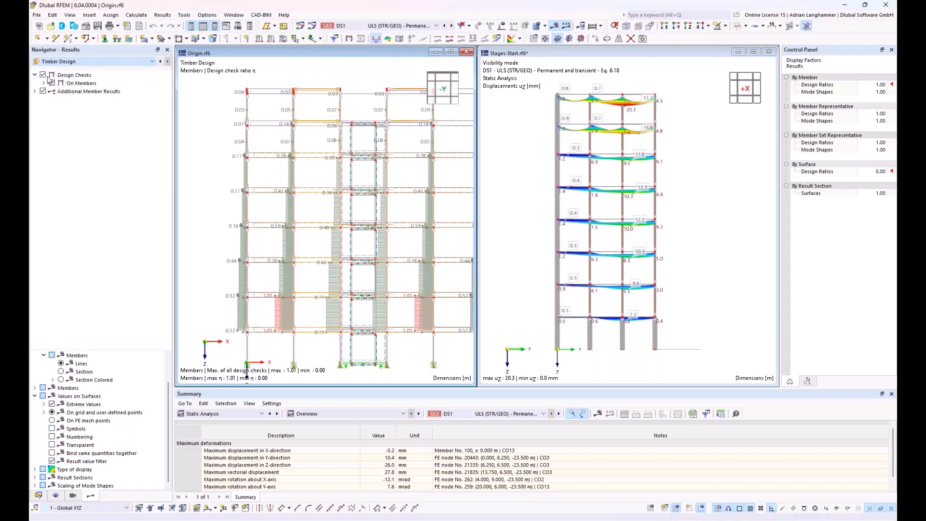
click(54, 62)
click(54, 69)
click(43, 74)
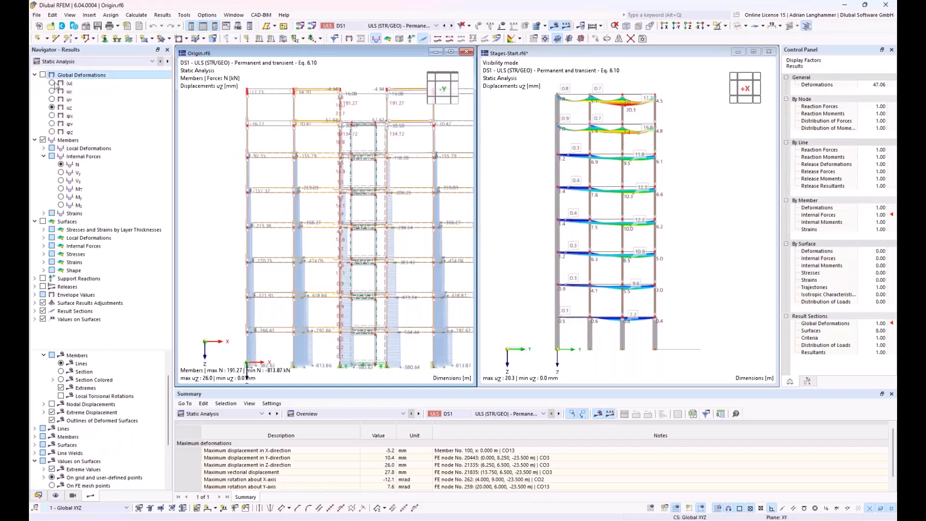
Show only the second column row with its selected and related objects in Origin, viewed along the X-direction
drag(307, 374, 278, 75)
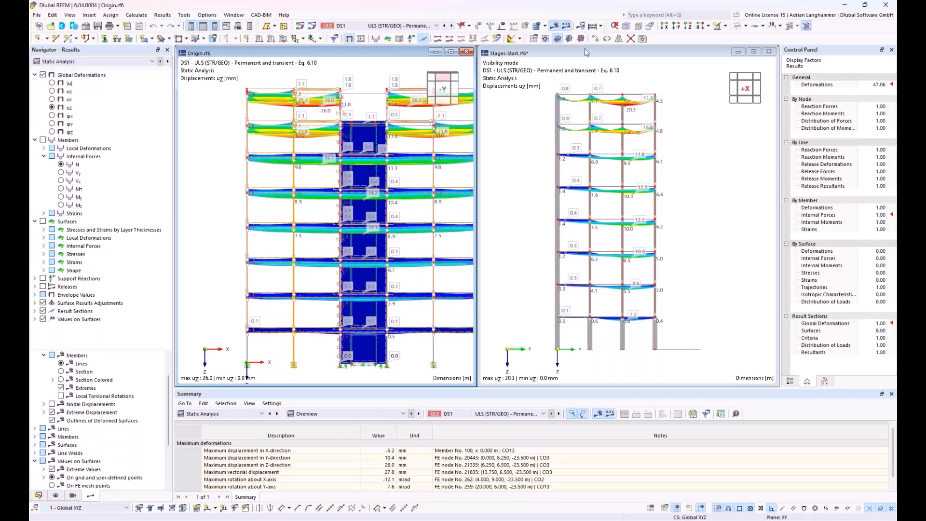
click(722, 25)
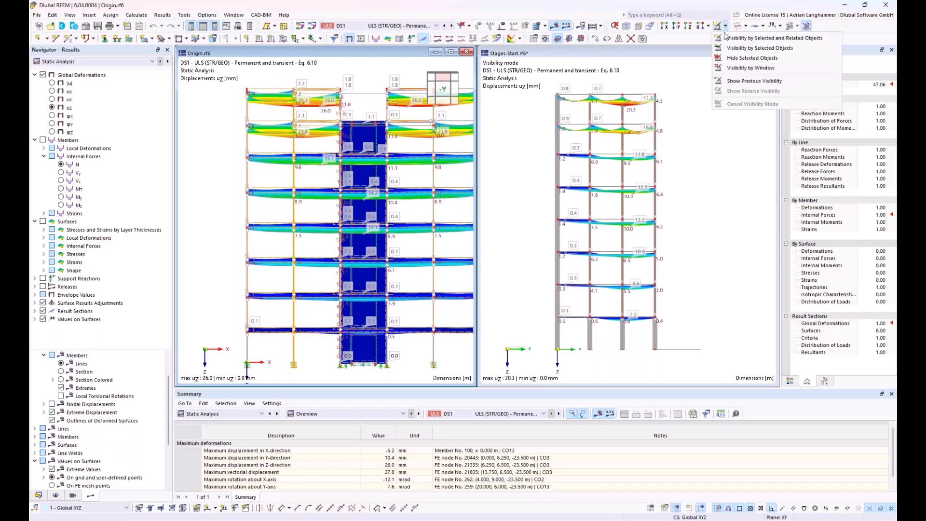
click(752, 50)
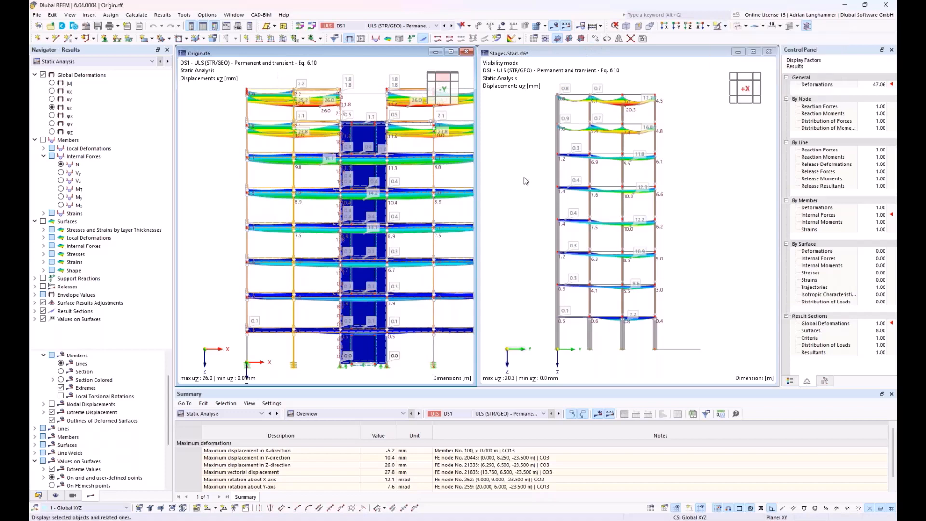
click(431, 94)
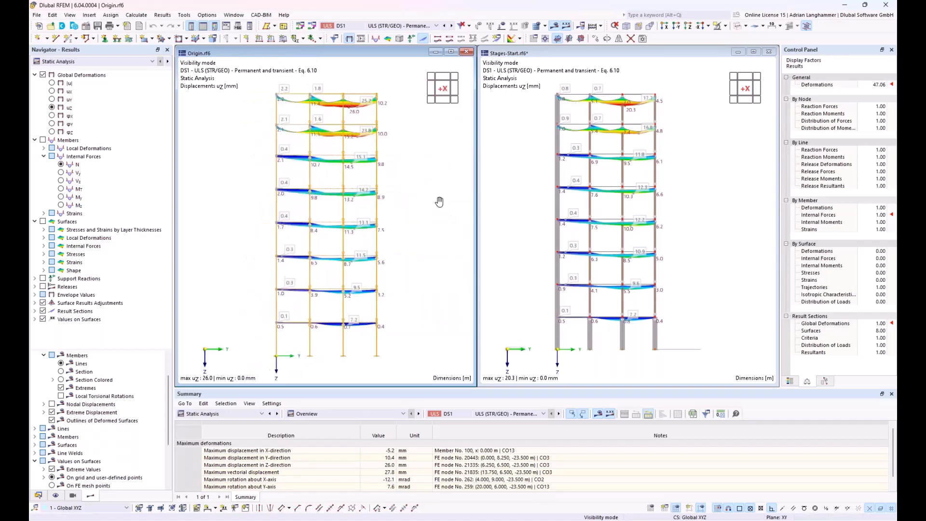
middle_drag(439, 201, 449, 198)
scroll(587, 324, up, 1)
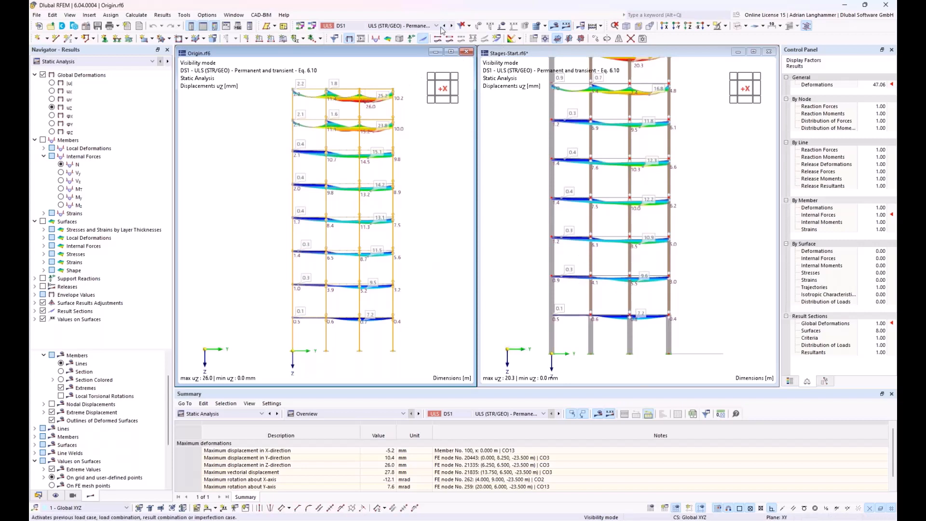
Display the uz results of load combination CO1 in both the Stages-Start and Origin models
click(498, 139)
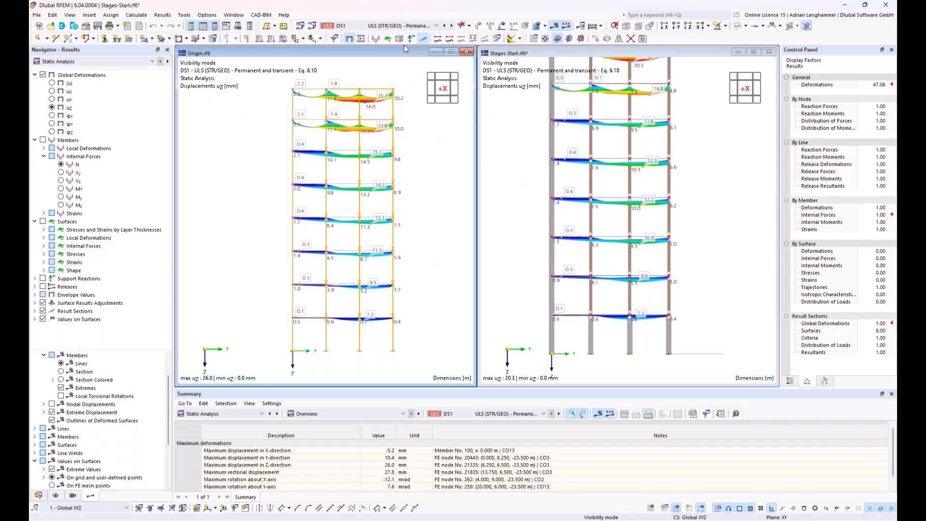
click(433, 27)
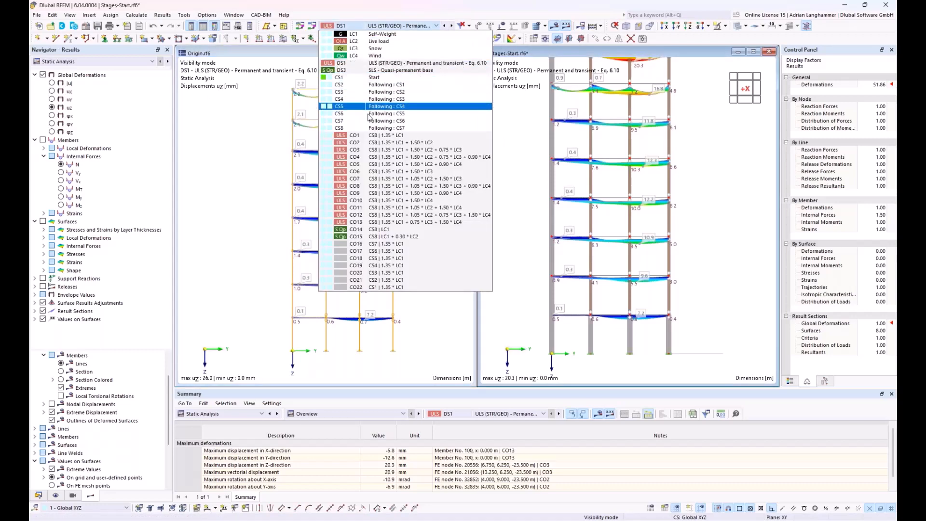
click(370, 136)
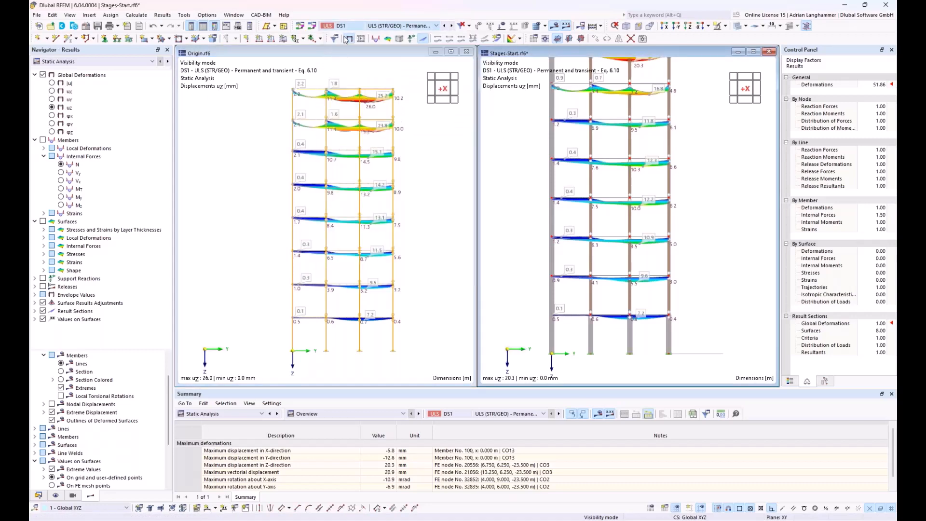
click(269, 133)
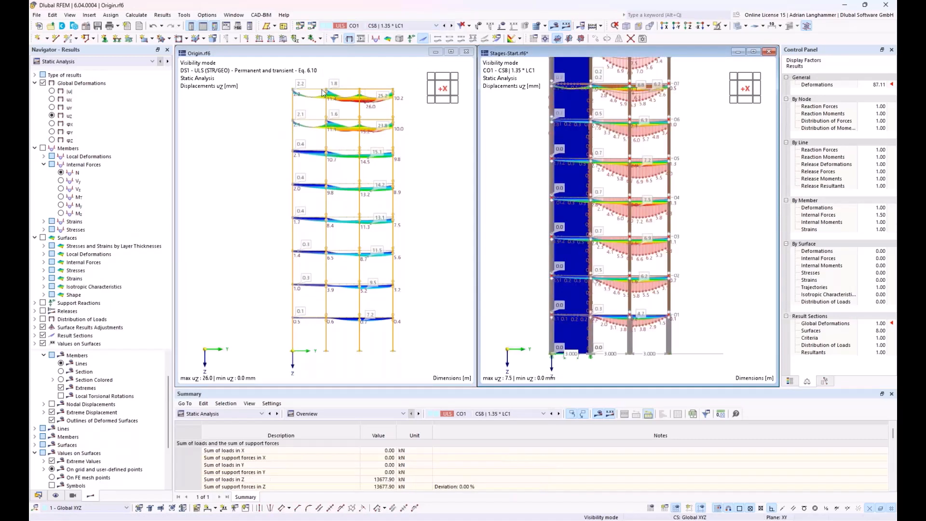
click(433, 26)
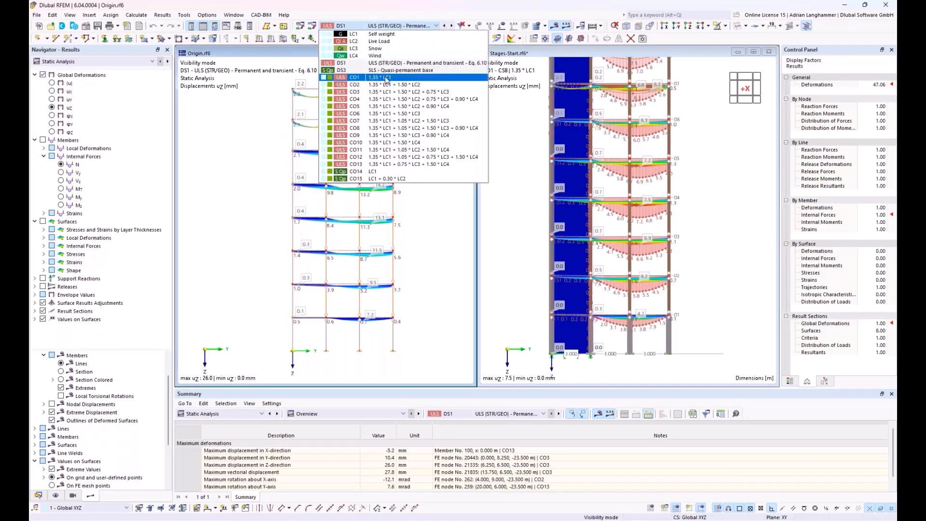
click(383, 67)
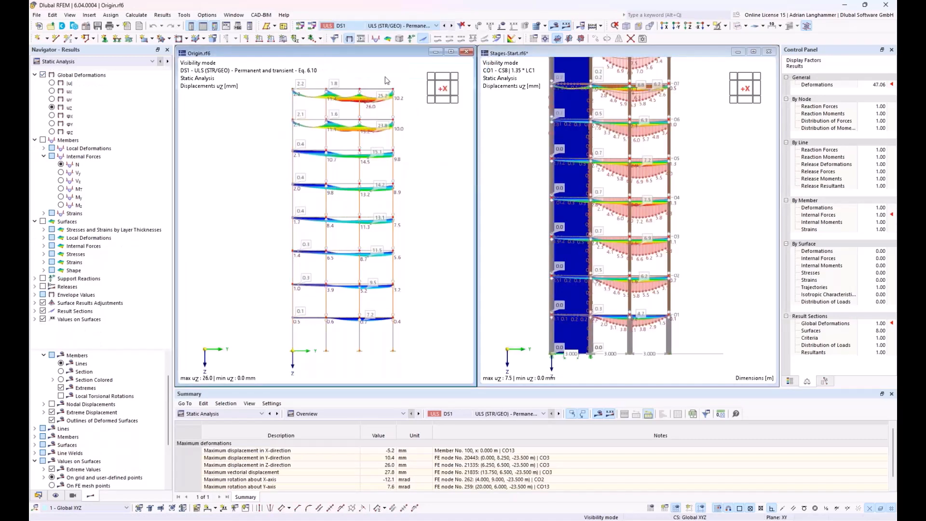
Isolate the second column row with its related objects again in Stages-Start for CO1, viewed along the X-direction
click(544, 201)
middle_drag(544, 201, 525, 230)
scroll(525, 231, down, 1)
drag(643, 359, 614, 92)
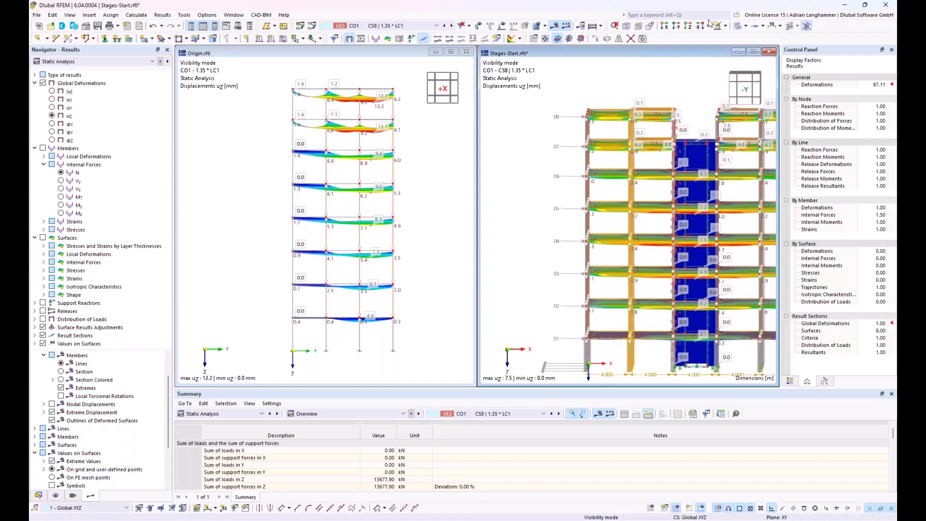
click(596, 117)
click(734, 96)
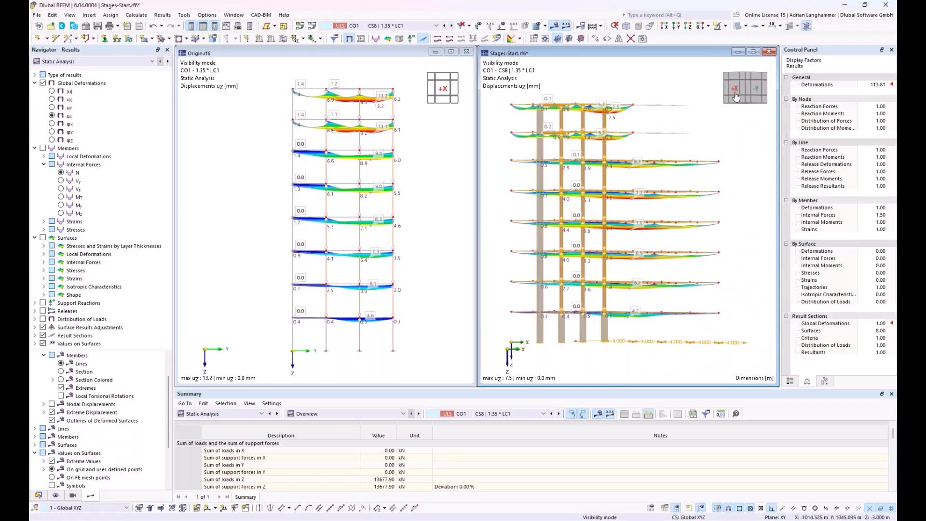
click(734, 93)
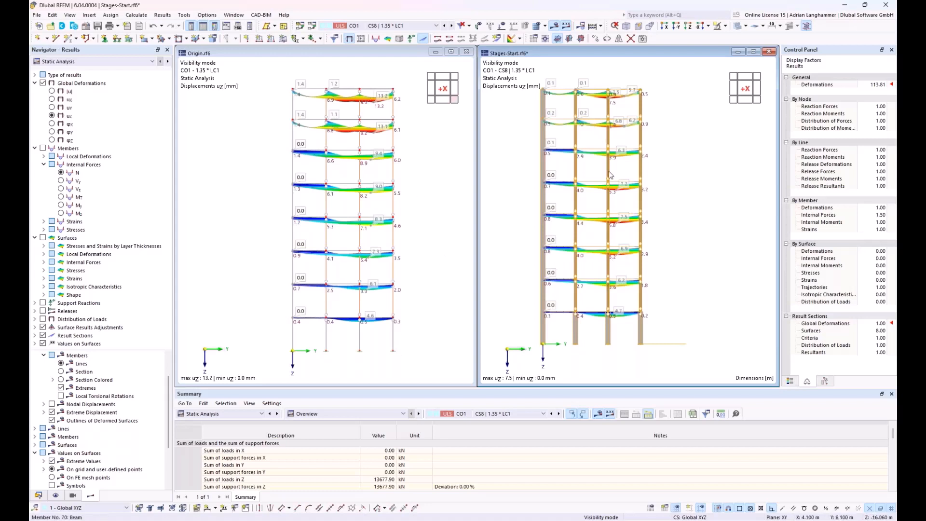
Compare the CO1 deformations uz of the second column row storey by storey between Stages-Start and Origin
scroll(586, 178, up, 3)
scroll(590, 166, down, 1)
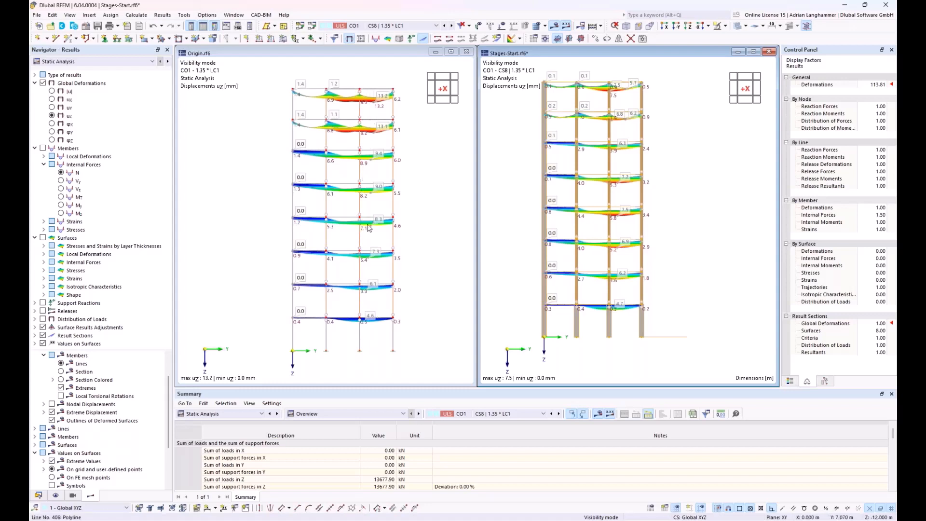
click(378, 189)
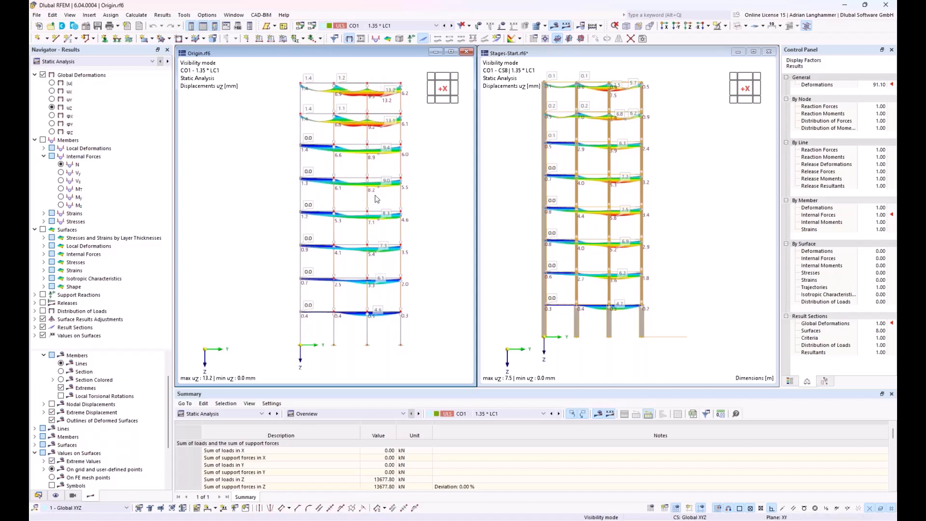
scroll(365, 82, up, 1)
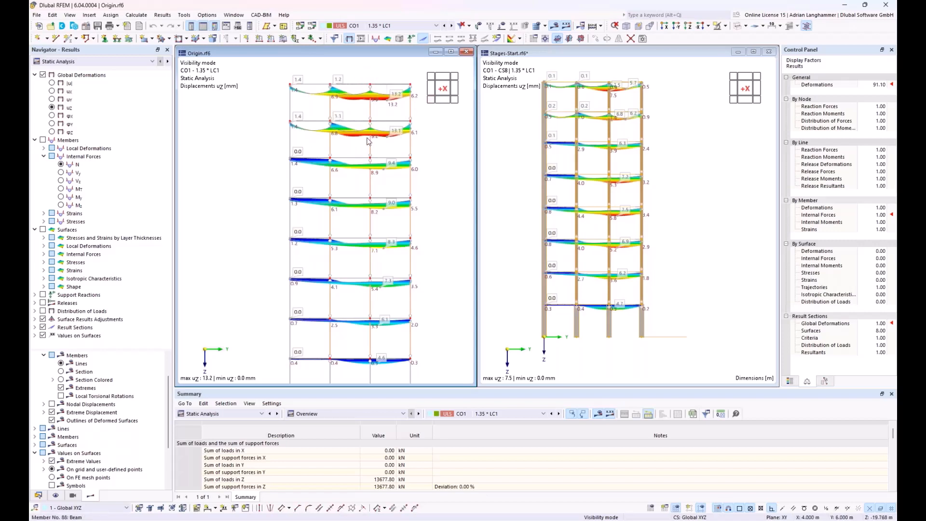
Replace the global deformations with the member internal forces N in both the Origin and Stages-Start models
middle_drag(332, 182, 306, 175)
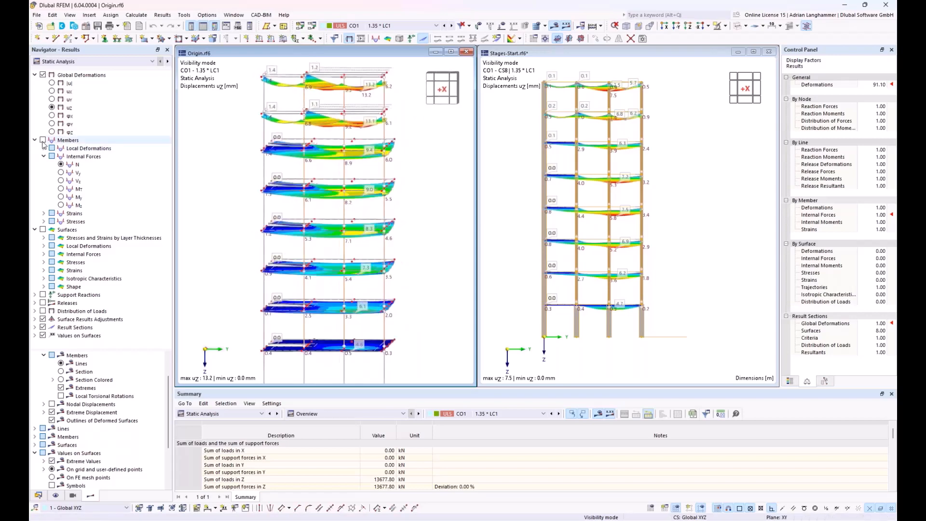
click(43, 141)
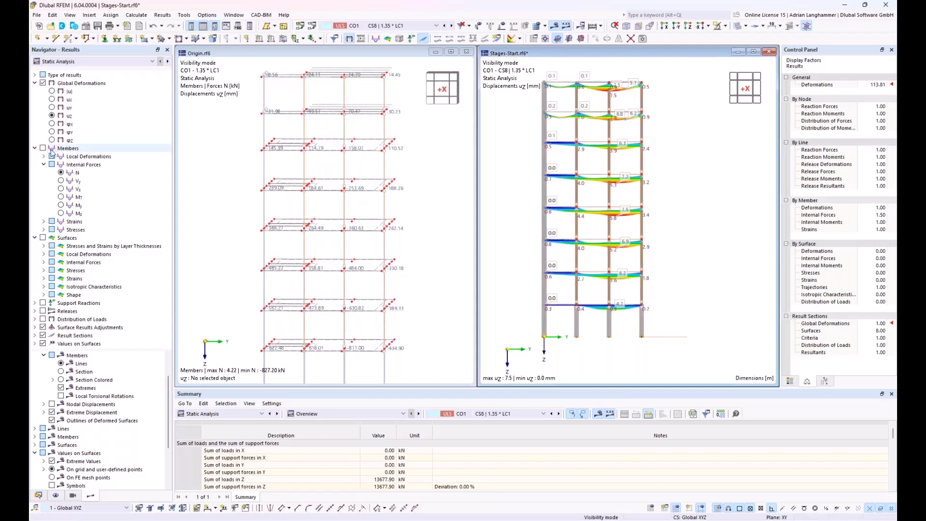
click(43, 148)
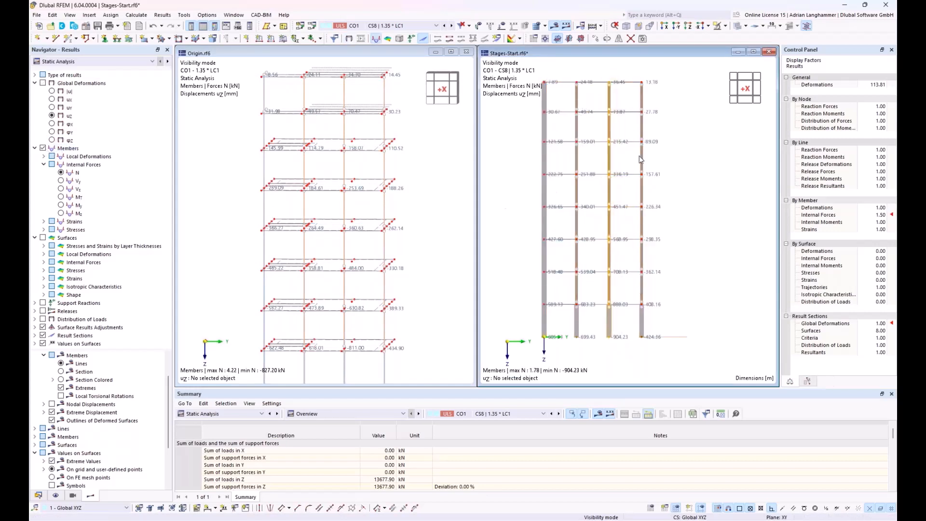
Isolate the third column of the displayed row, over its full height, in Stages-Start and in Origin
click(725, 26)
click(725, 36)
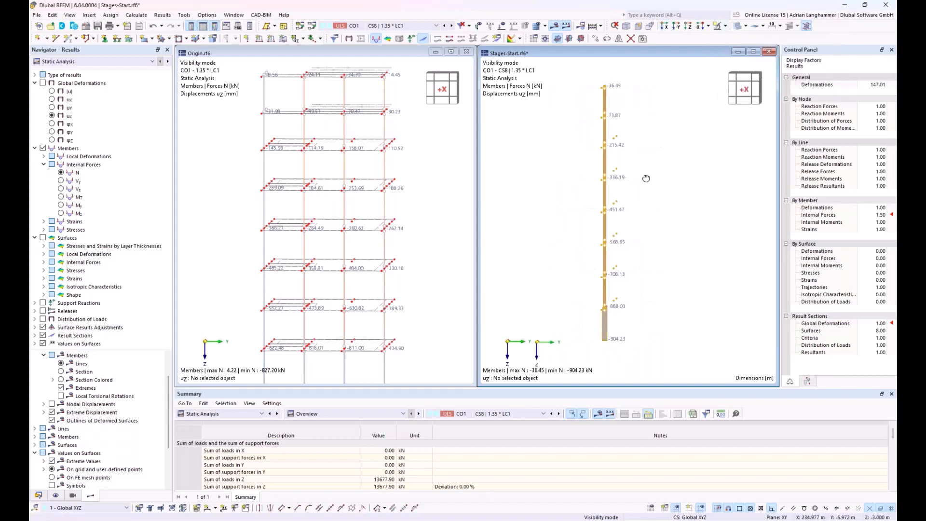
click(450, 158)
ctrl+middle_drag(463, 149, 460, 144)
drag(368, 62, 395, 361)
click(723, 27)
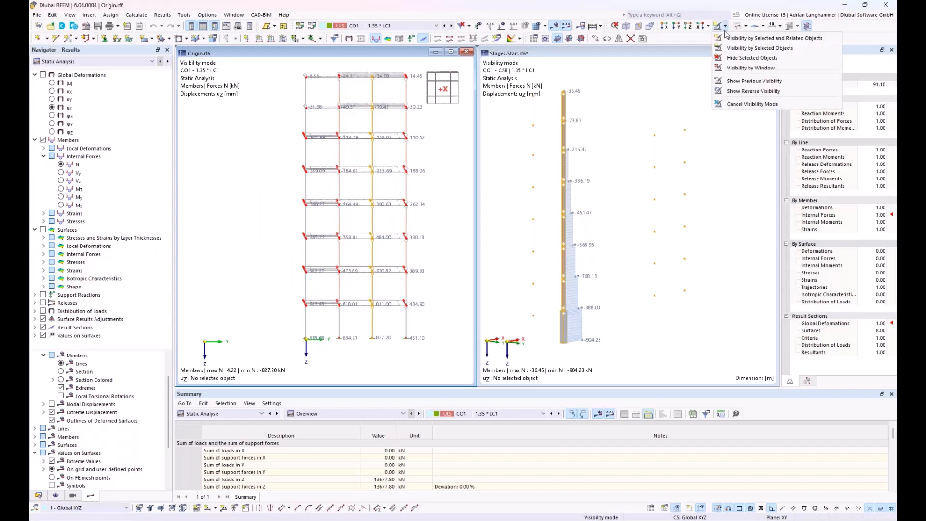
click(728, 48)
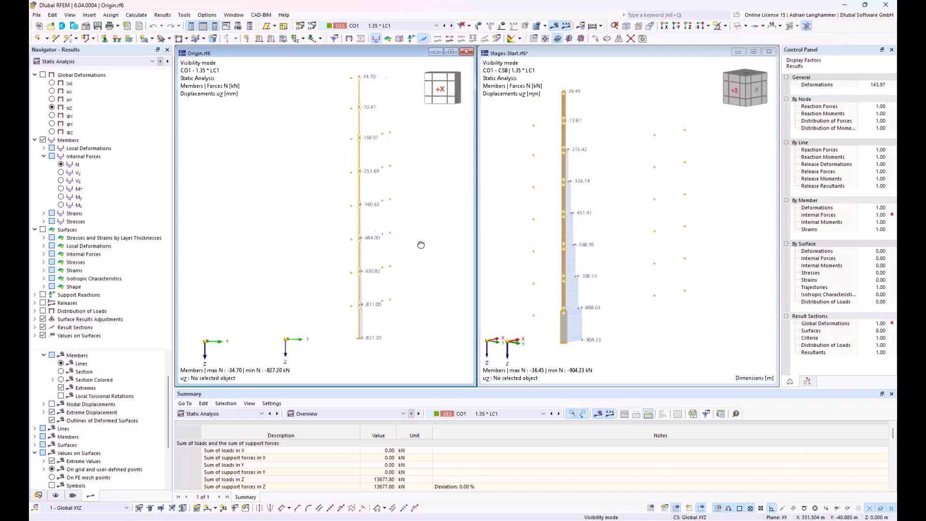
Compare the isolated column's CO1 axial forces N over all storeys between the Origin and Stages-Start models
click(617, 263)
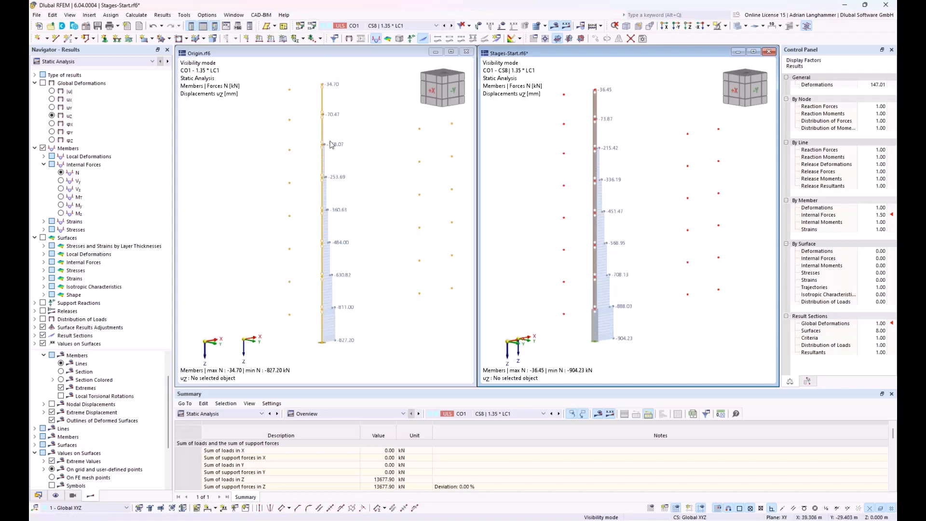
mouse_move(323, 88)
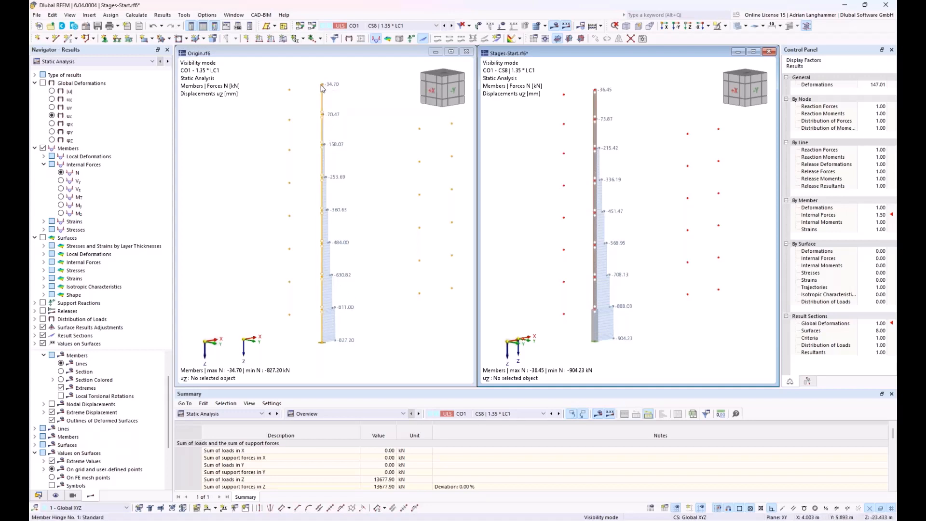
mouse_move(324, 136)
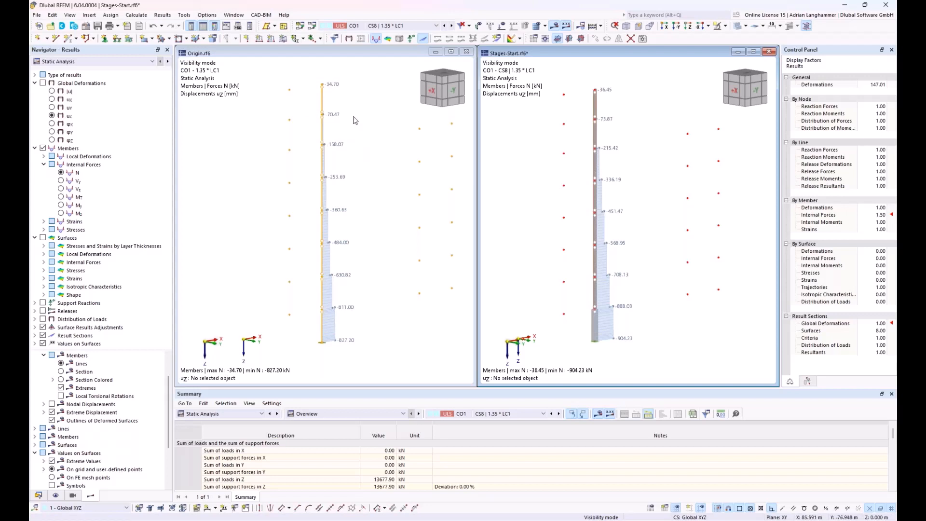
click(268, 130)
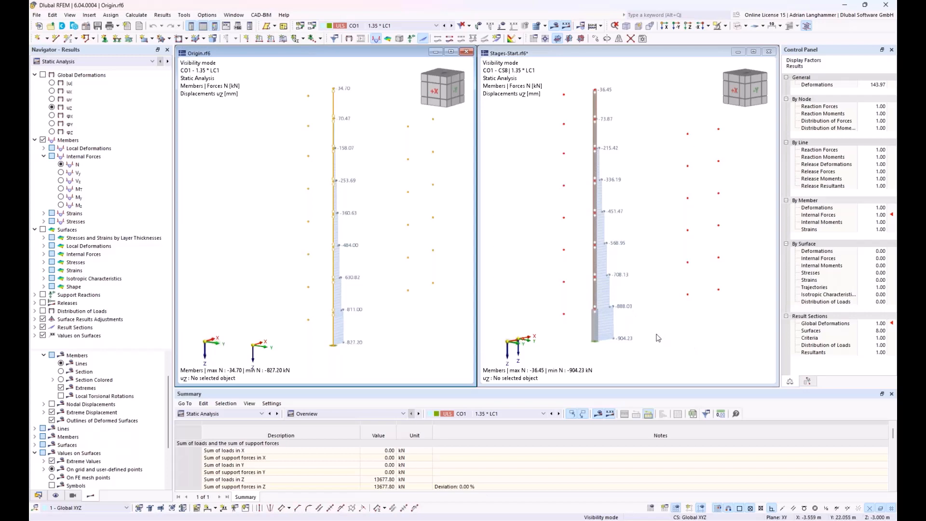
ctrl+middle_drag(655, 293, 679, 289)
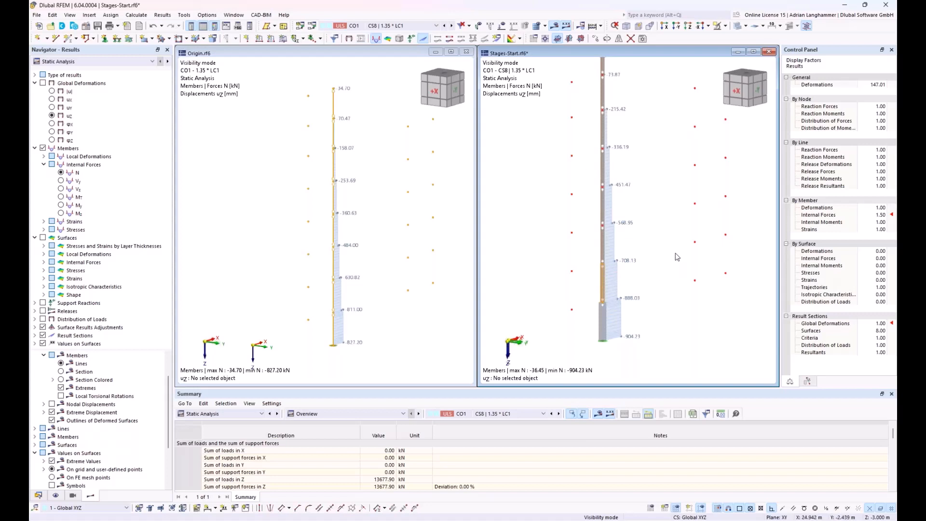
middle_drag(662, 270, 562, 237)
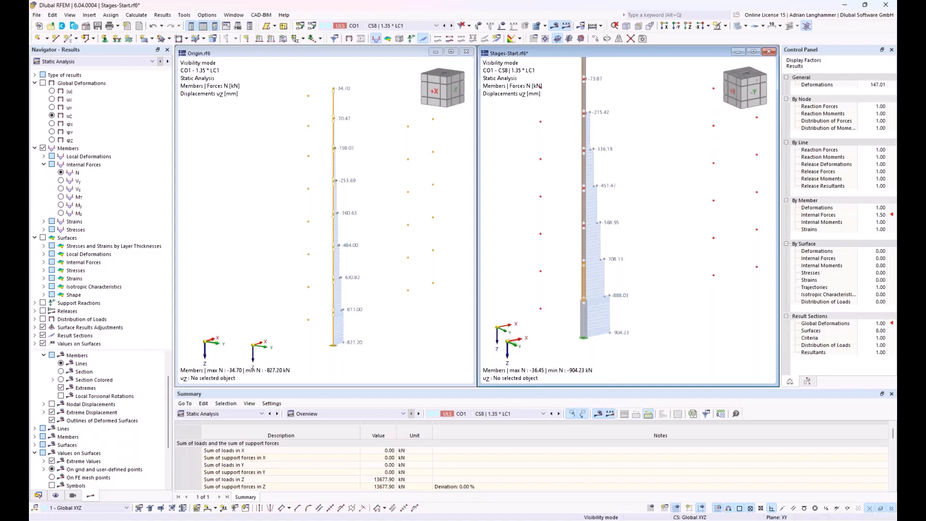
scroll(654, 255, down, 1)
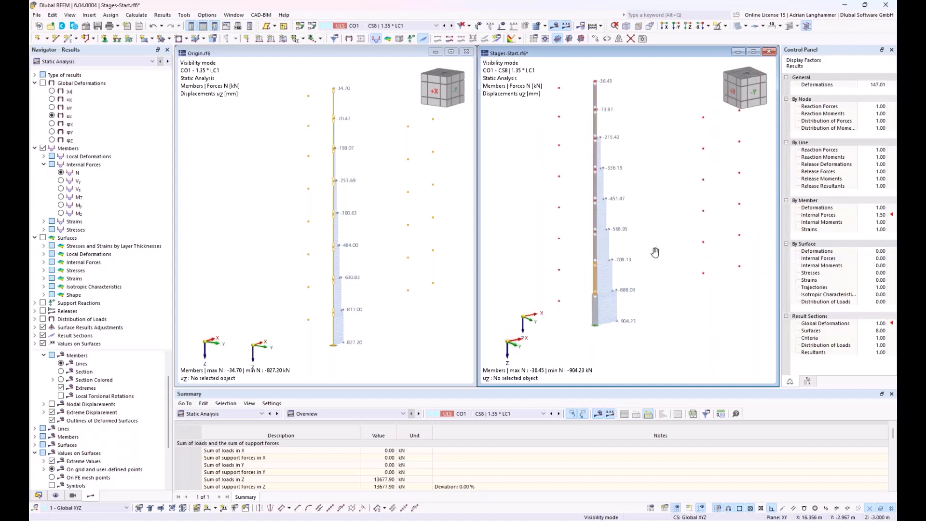
middle_drag(654, 253, 667, 264)
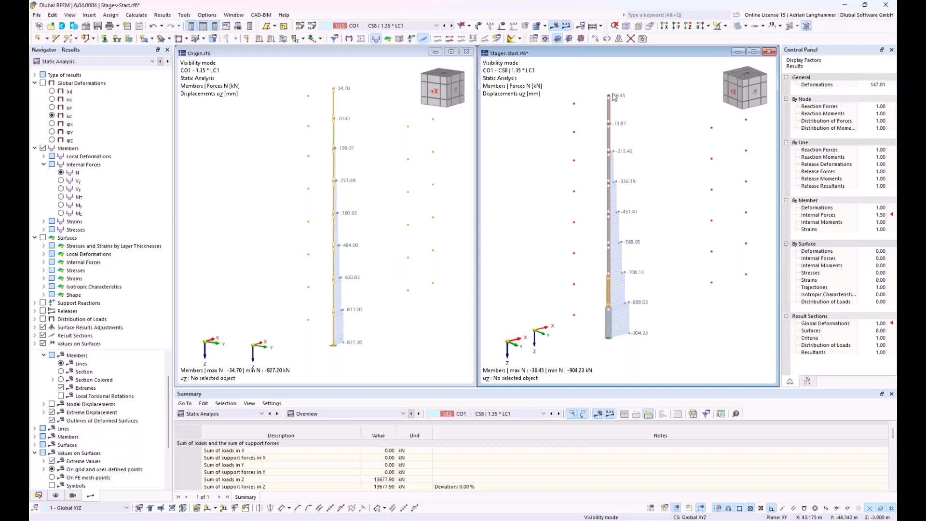
Switch to the other RFEM window and compare the concrete design slab deformations uz between Stages-Main-Example and Origin-B, floor by floor
click(418, 284)
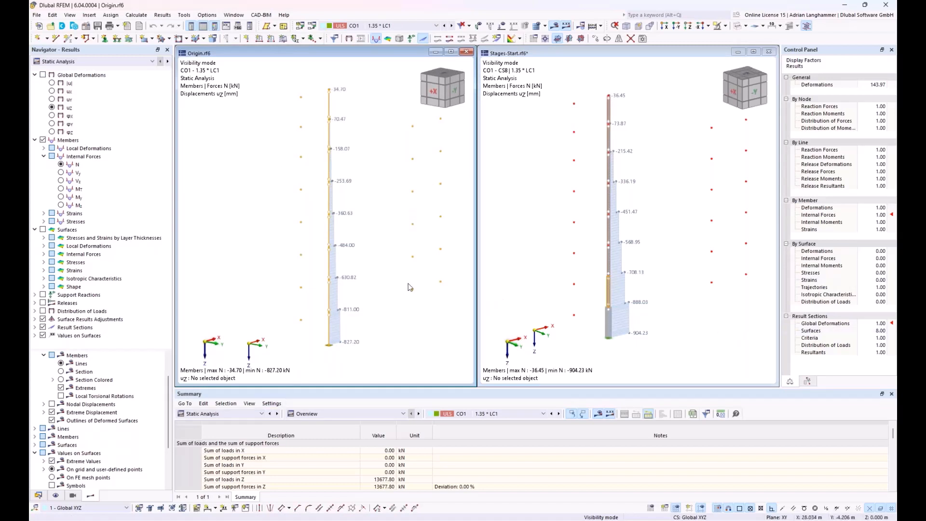
mouse_move(231, 519)
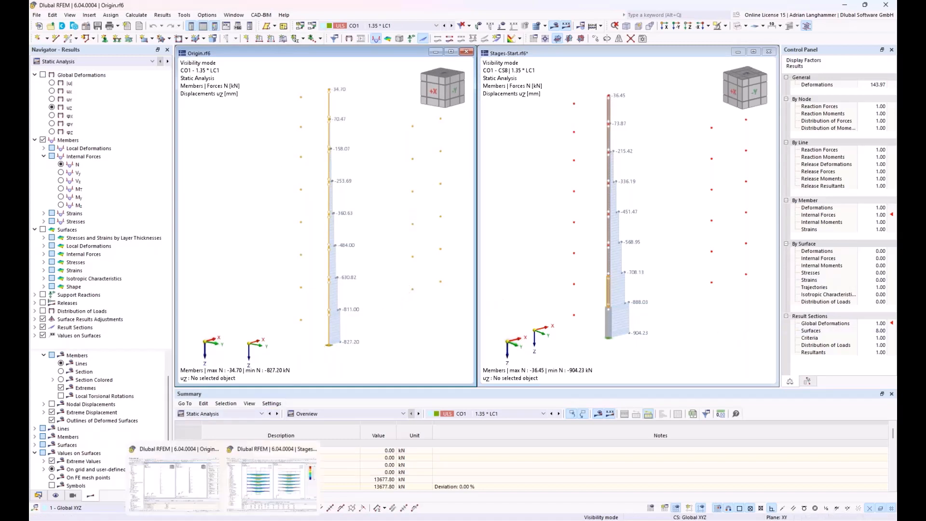
click(268, 485)
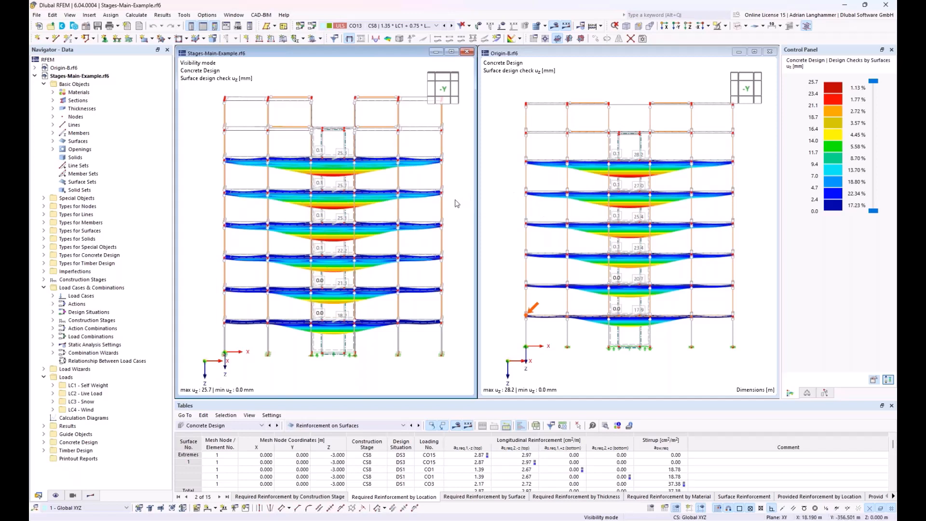
click(506, 210)
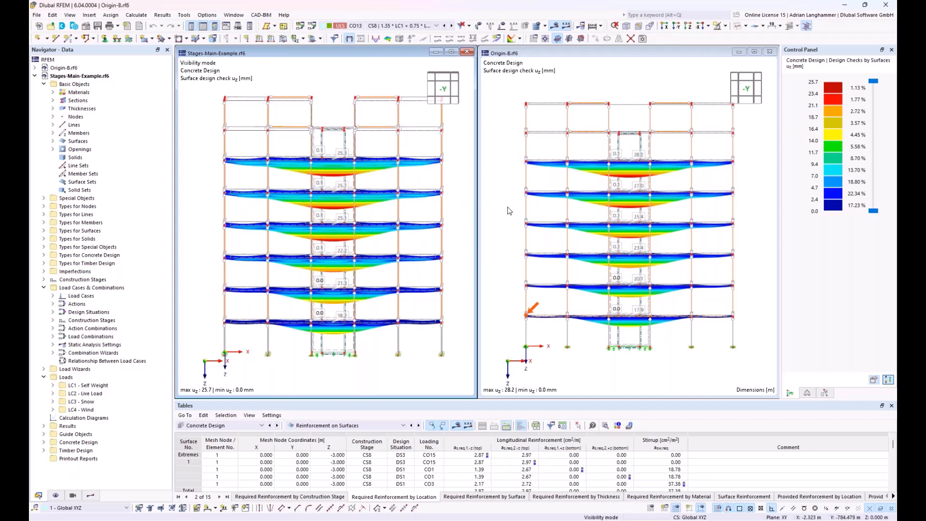
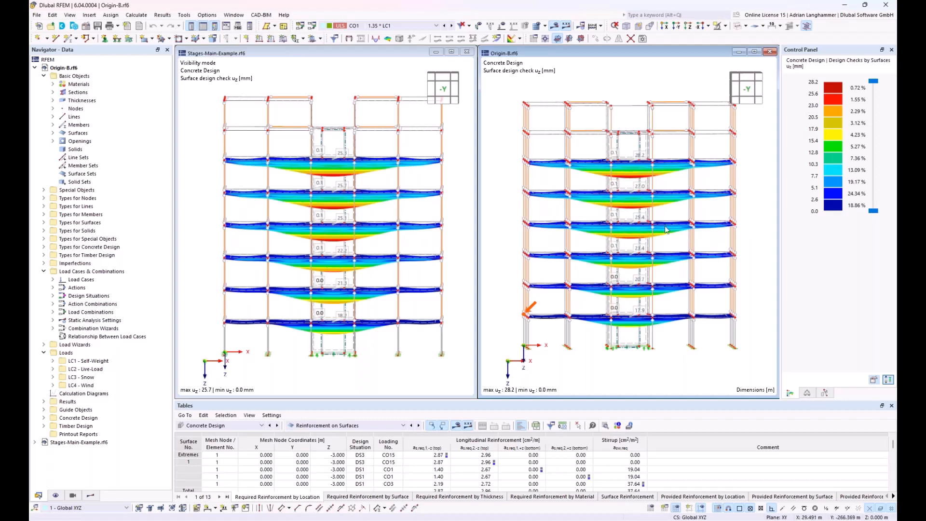
ctrl+middle_drag(603, 227, 593, 229)
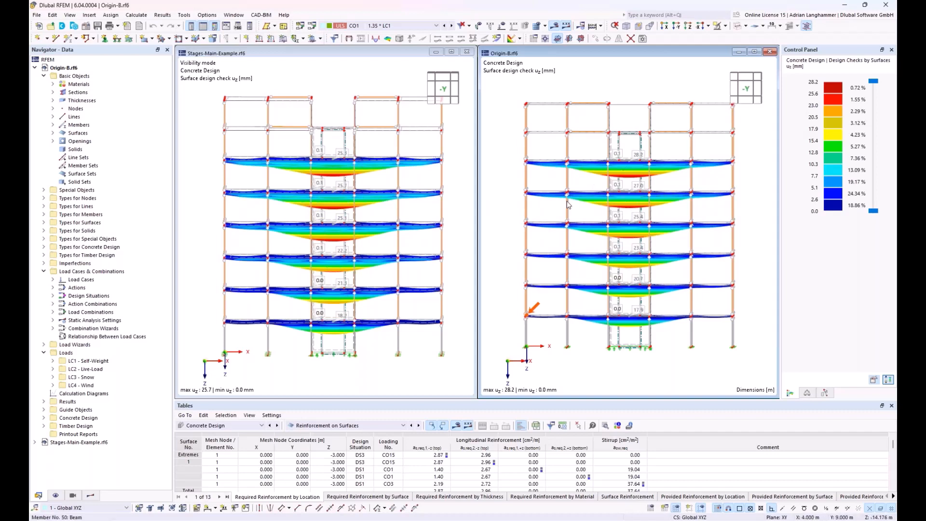
click(263, 54)
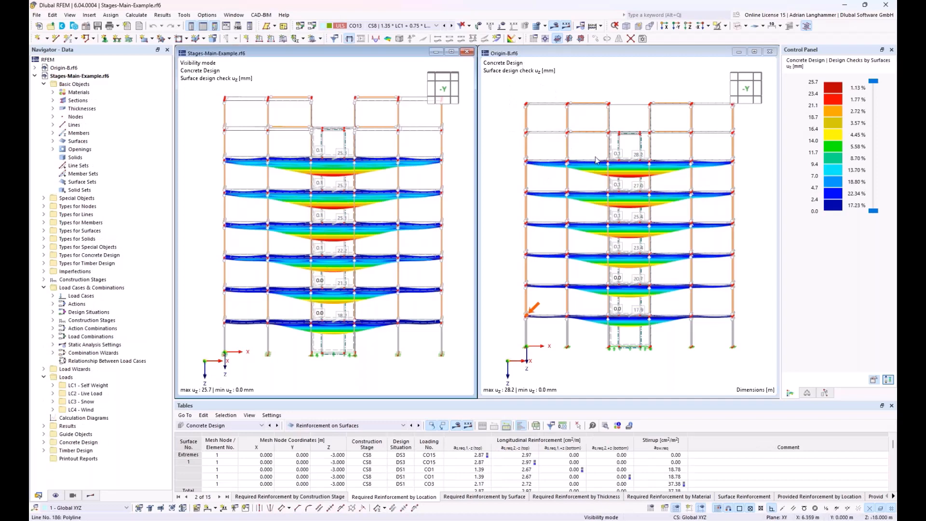
scroll(578, 189, up, 1)
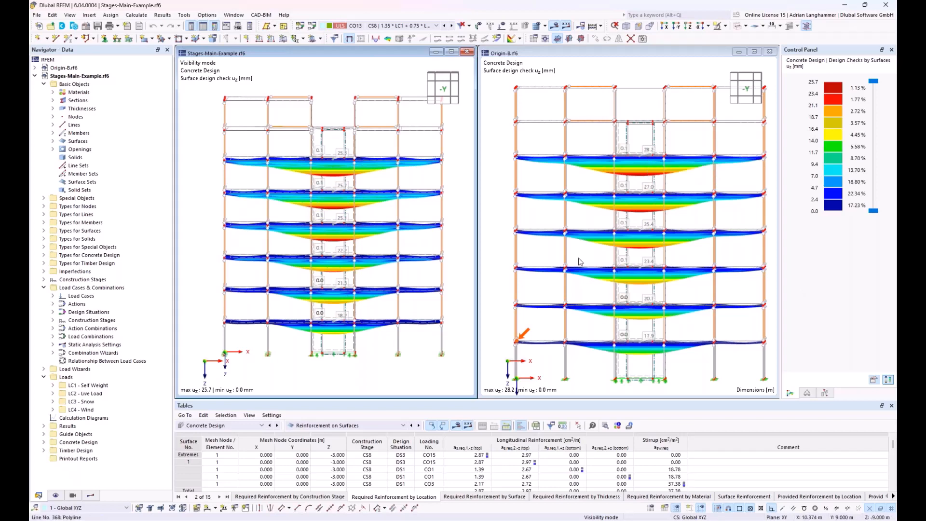
ctrl+middle_drag(307, 206, 321, 212)
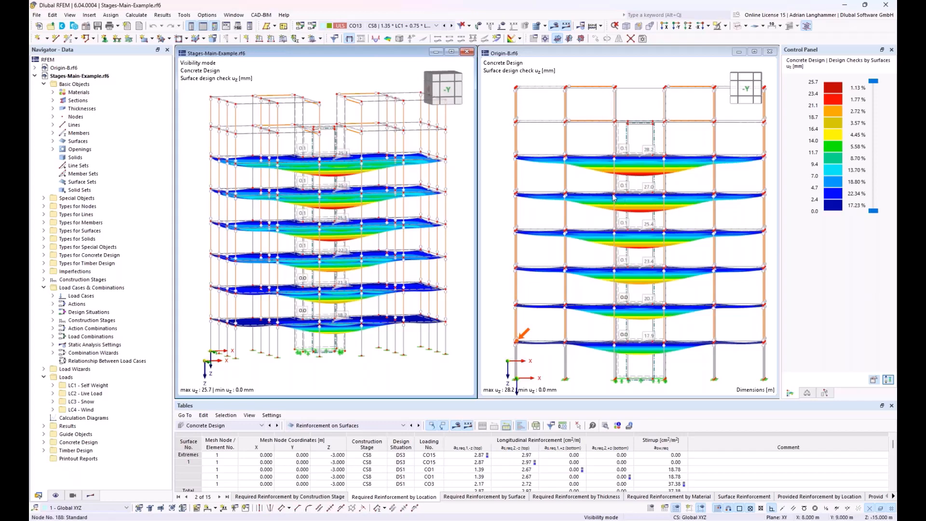
click(562, 183)
middle_drag(563, 188, 593, 183)
scroll(593, 182, up, 1)
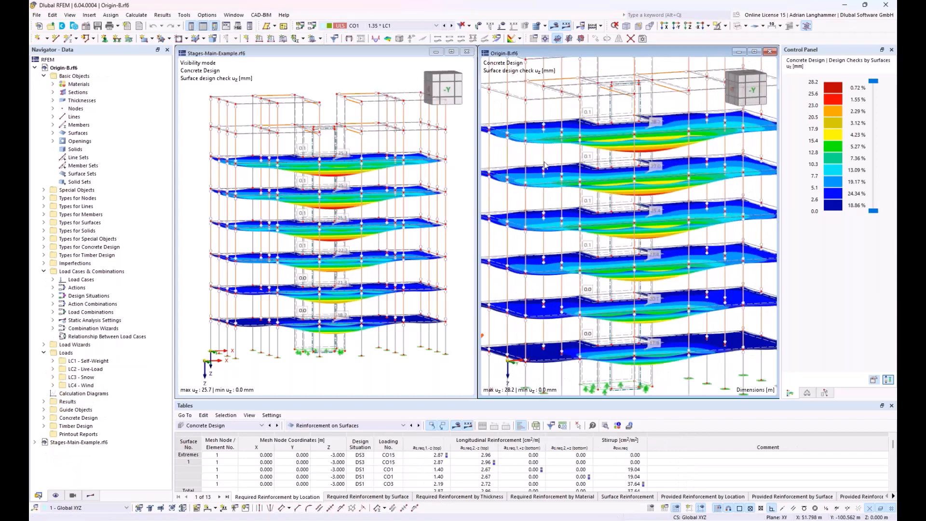
scroll(593, 182, down, 1)
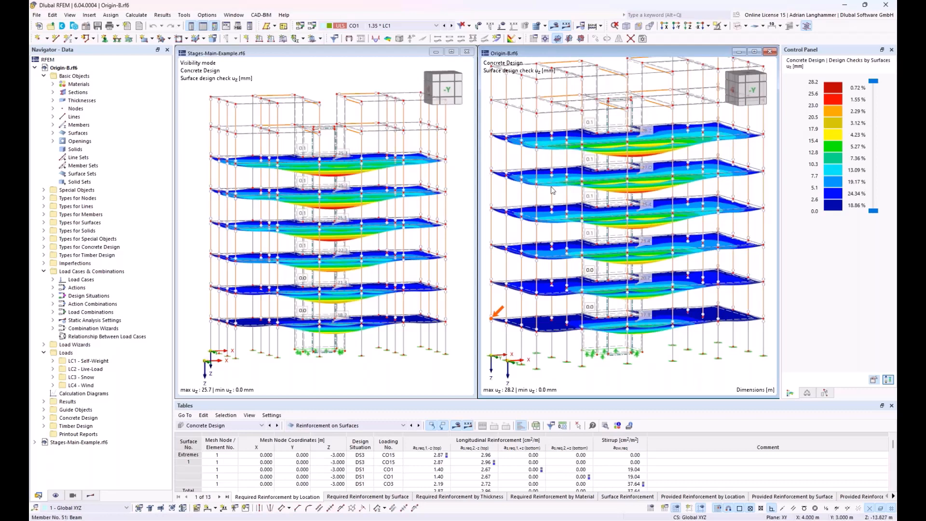
Return to the RFEM window with Origin and Stages-Start and open the model Stages-Stages-Effective-Length-Start.rf6 there
mouse_move(222, 520)
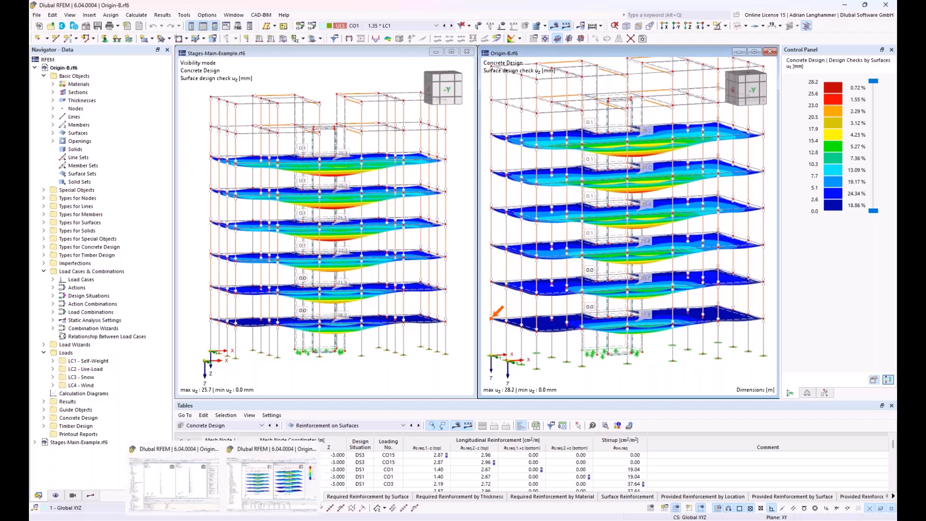
click(184, 485)
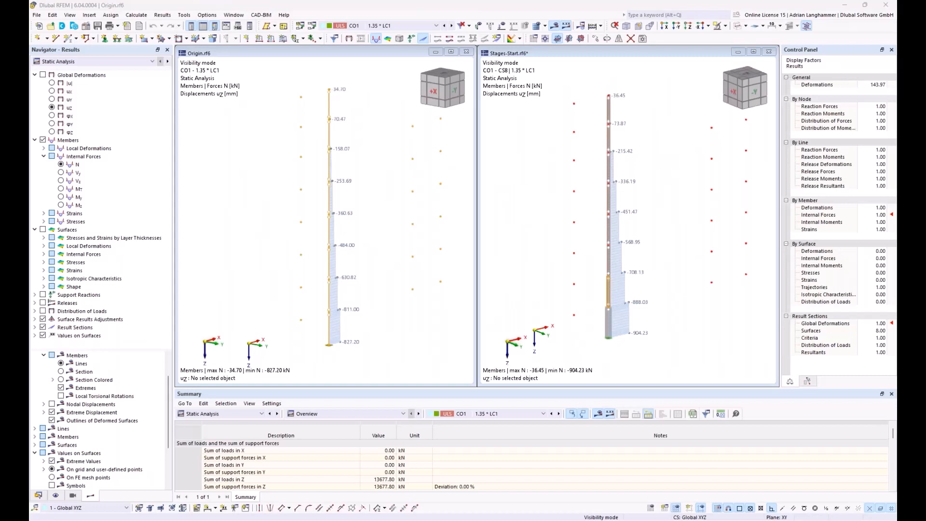
drag(871, 193, 413, 242)
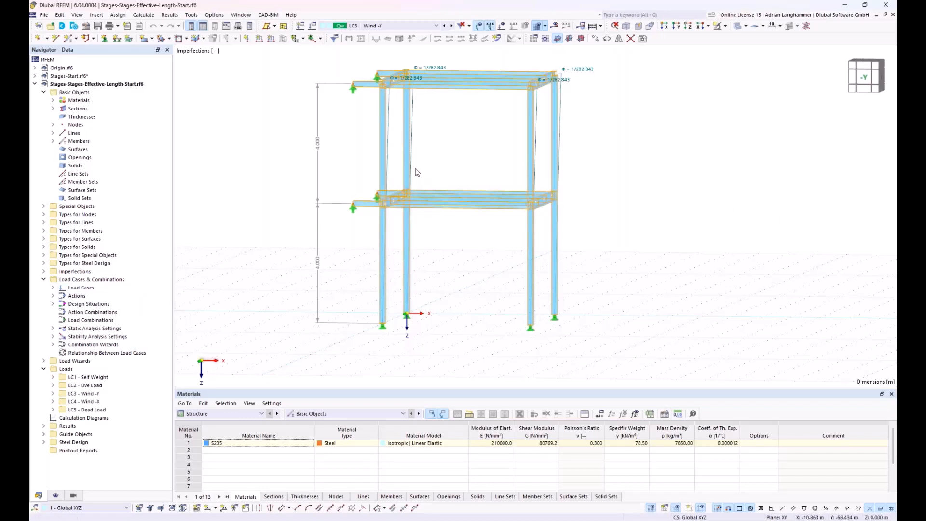
Examine the two-storey steel frame, its imperfections and the short laterally supported beams at both floor levels
mouse_move(459, 165)
middle_down()
mouse_move(444, 154)
mouse_move(453, 157)
middle_up()
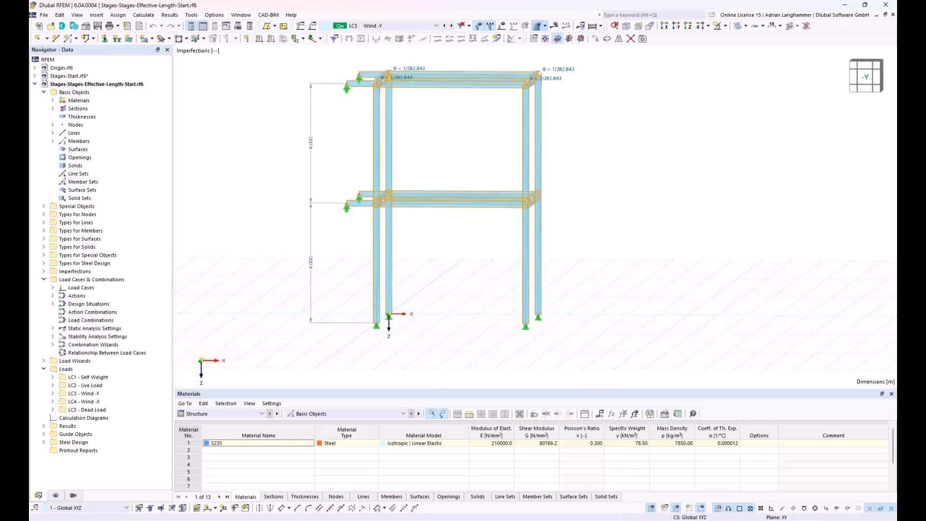
ctrl+middle_drag(458, 257, 479, 288)
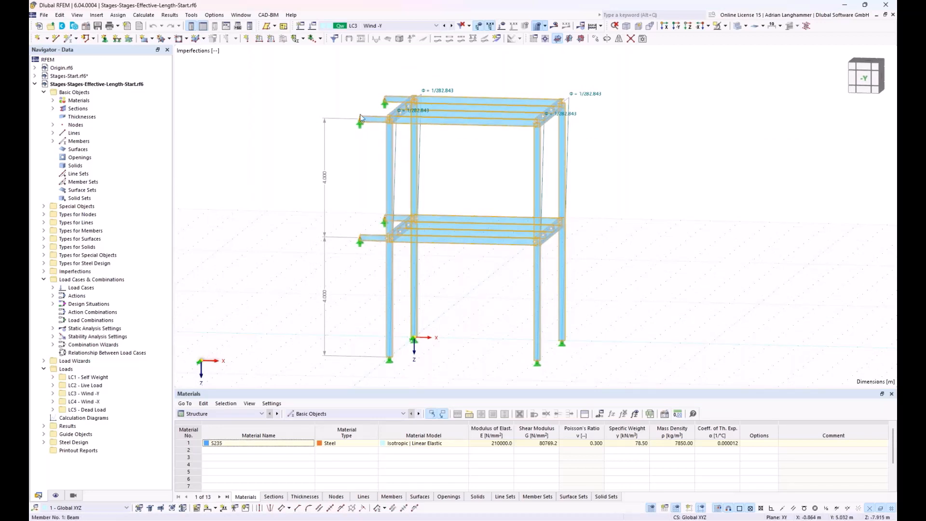
ctrl+middle_drag(319, 169, 332, 169)
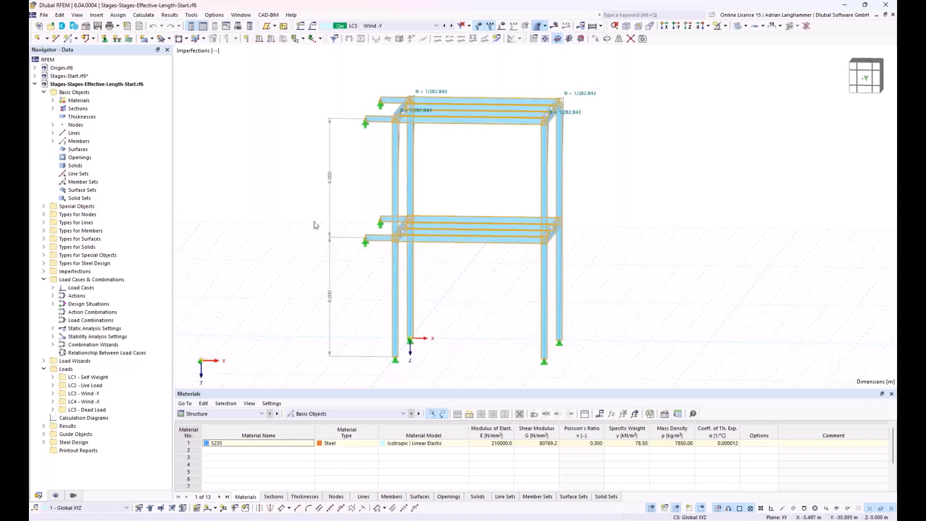
ctrl+middle_drag(316, 224, 322, 221)
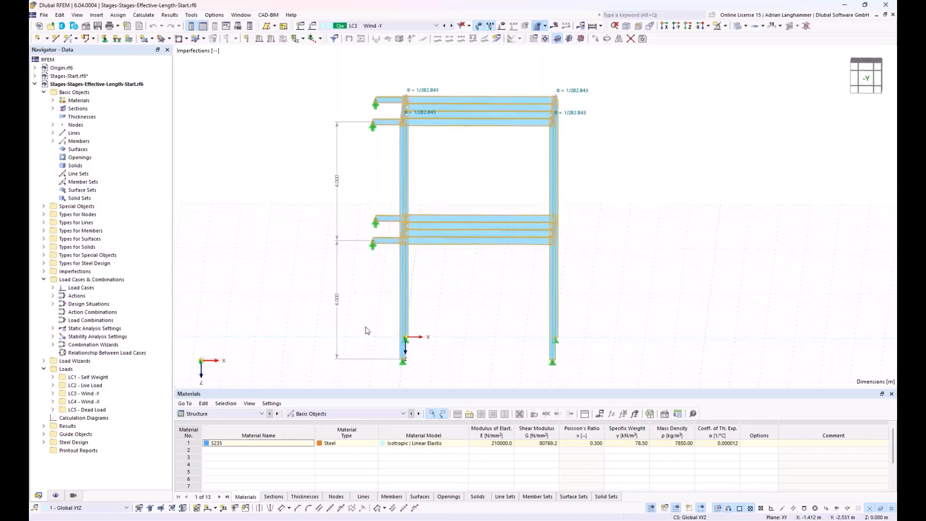
scroll(375, 281, up, 5)
scroll(375, 284, down, 5)
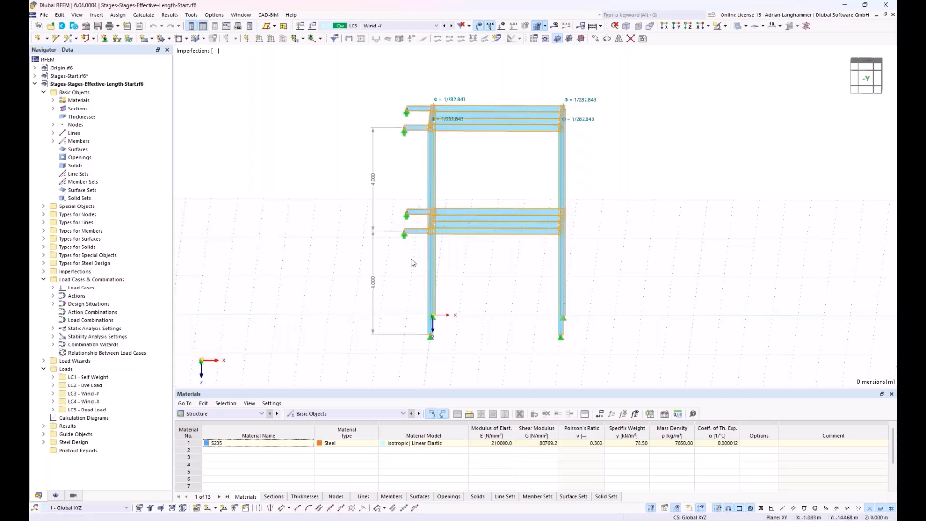
drag(413, 247, 403, 217)
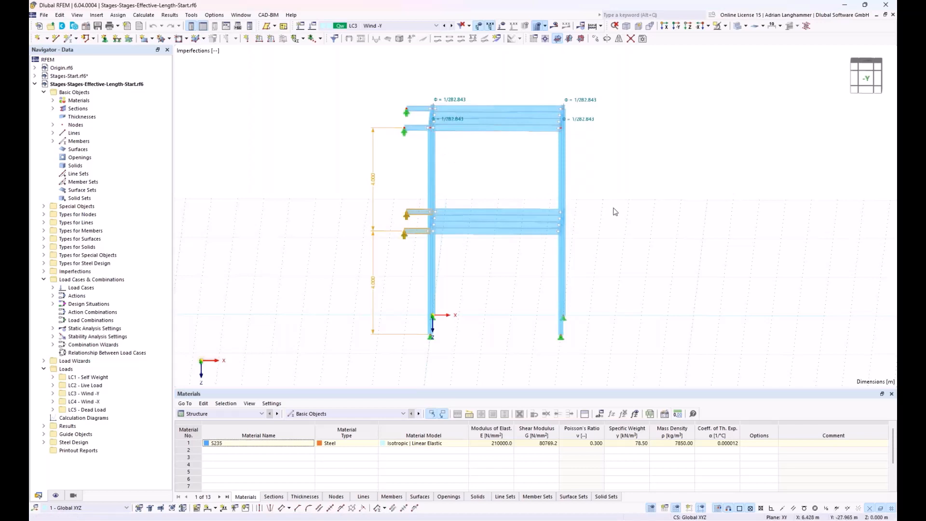
ctrl+middle_drag(612, 209, 610, 204)
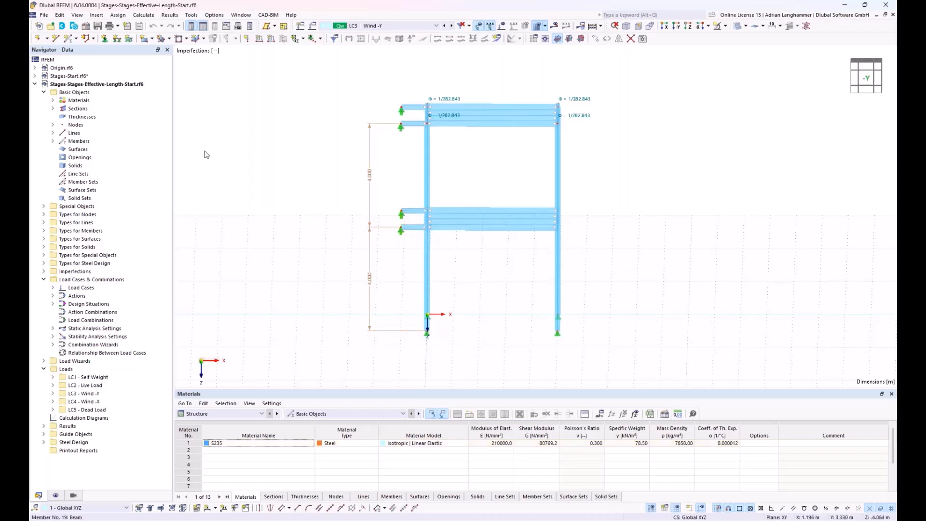
Activate the Construction Stages Analysis (CSA) add-on in the base data of the effective length model
right_click(103, 83)
click(118, 89)
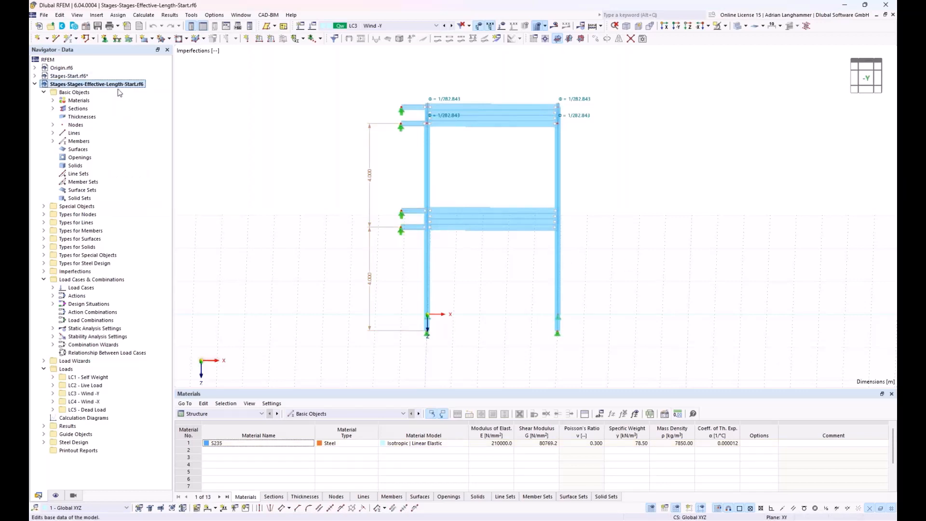
click(316, 88)
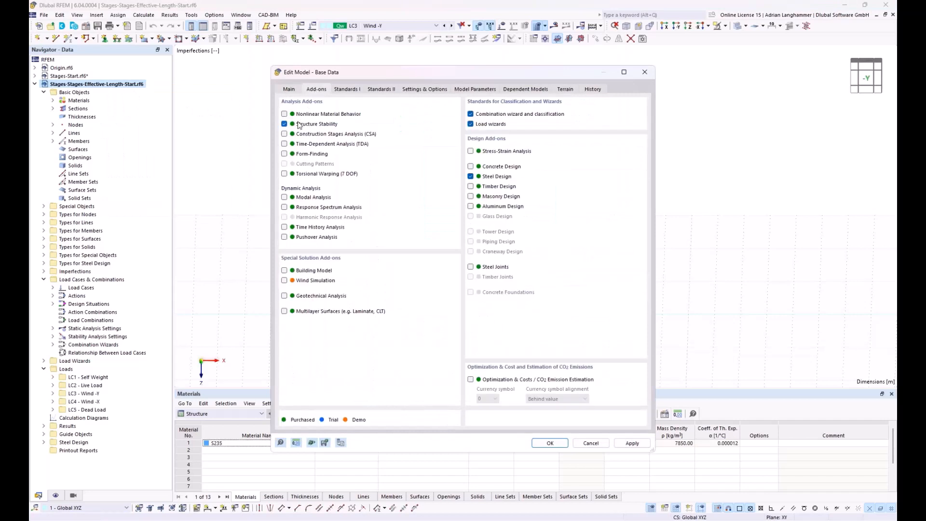
click(284, 133)
click(550, 442)
Create construction stage CS1 Start with all members and all nodal supports added
right_click(63, 279)
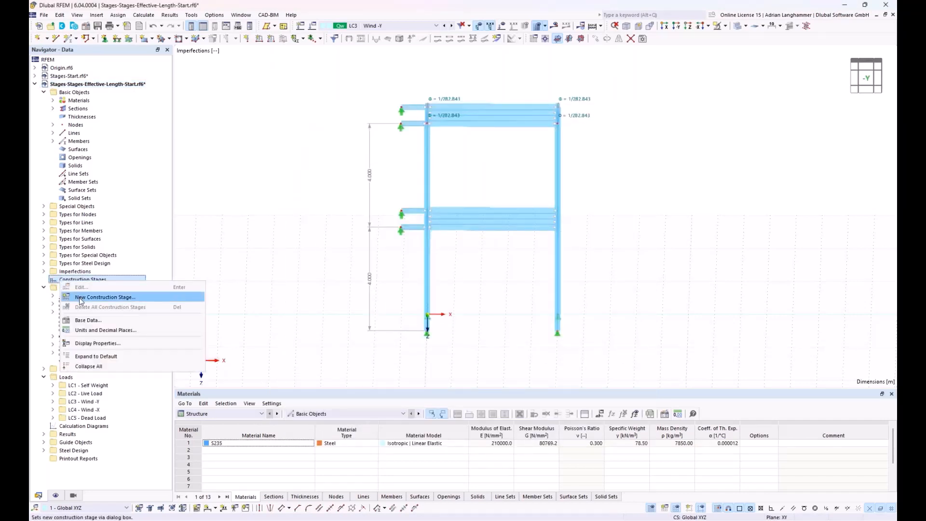
click(85, 299)
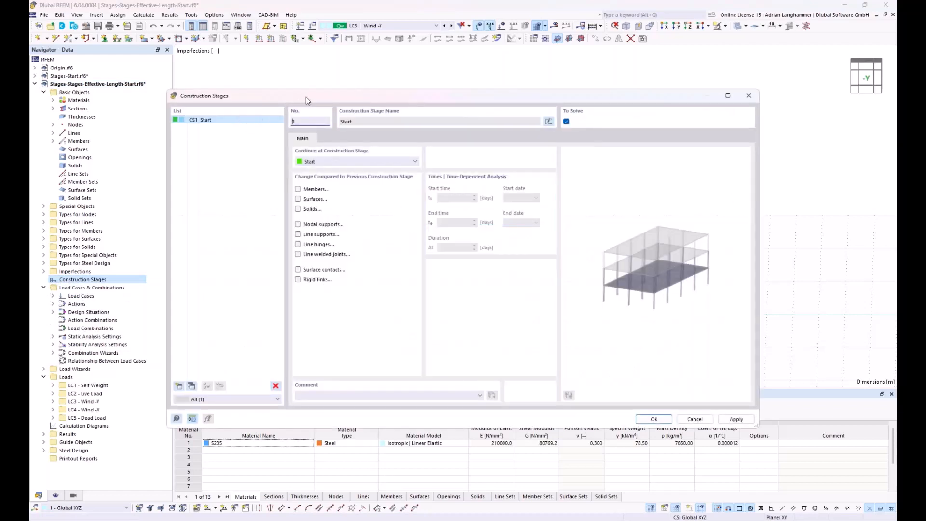
mouse_move(305, 97)
mouse_down()
mouse_move(309, 156)
mouse_move(348, 304)
mouse_up()
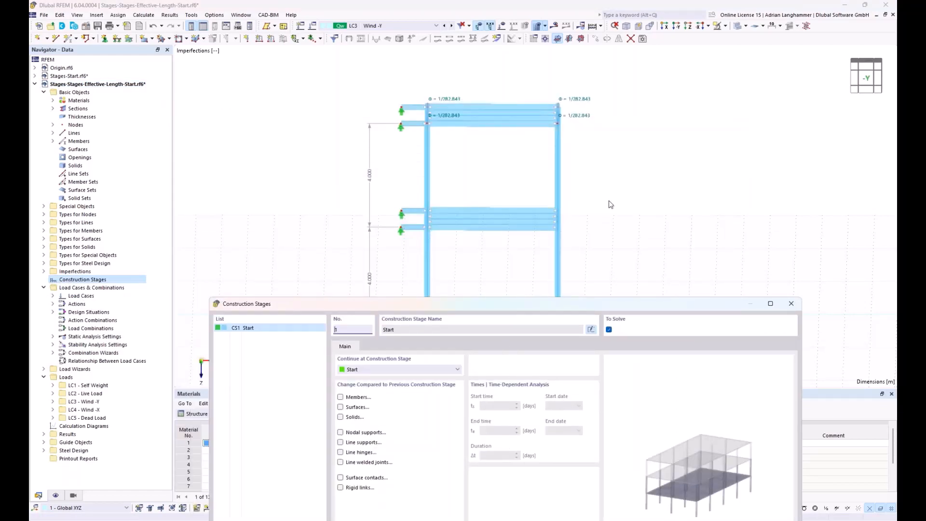
click(340, 397)
click(340, 432)
click(374, 350)
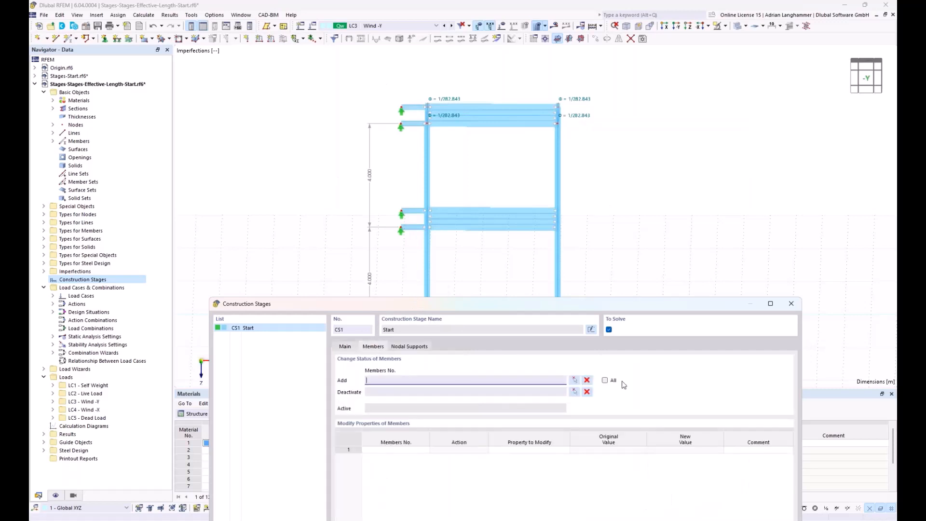
click(418, 348)
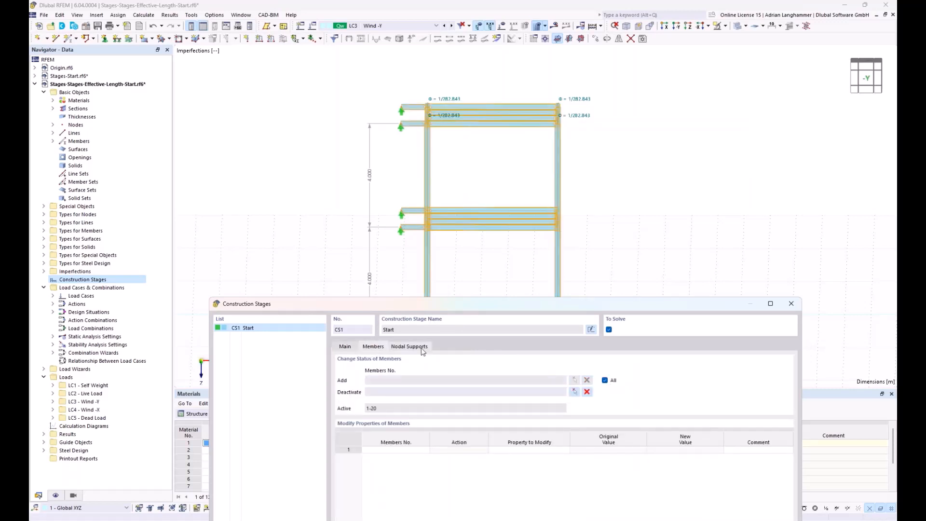
click(605, 380)
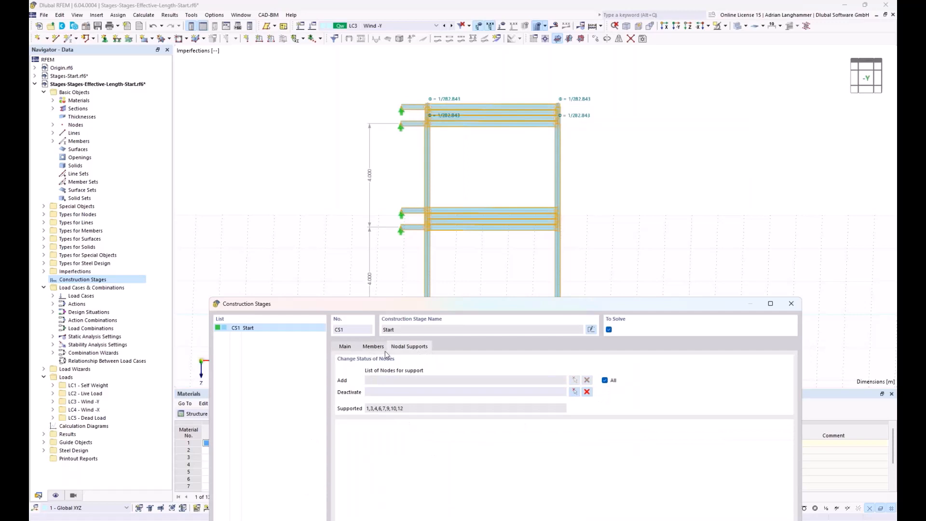
Add construction stage CS2 continuing from CS1 and deactivate the short supported beams 13 and 20 at the lower floor level
drag(365, 309, 416, 224)
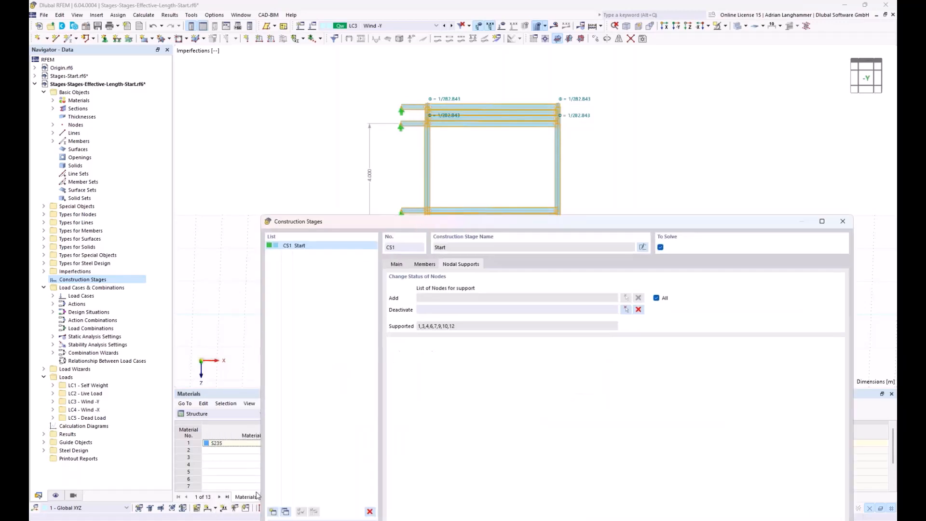
click(273, 511)
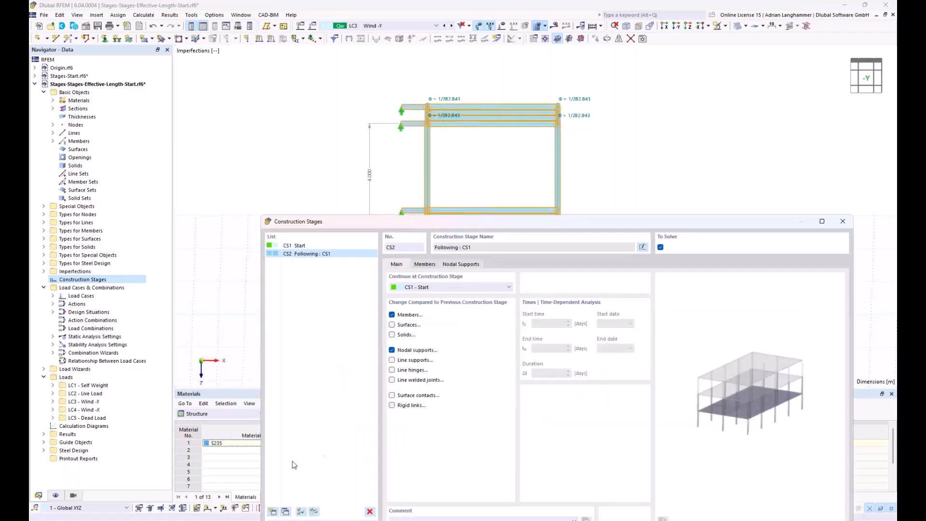
click(425, 265)
drag(488, 221, 486, 313)
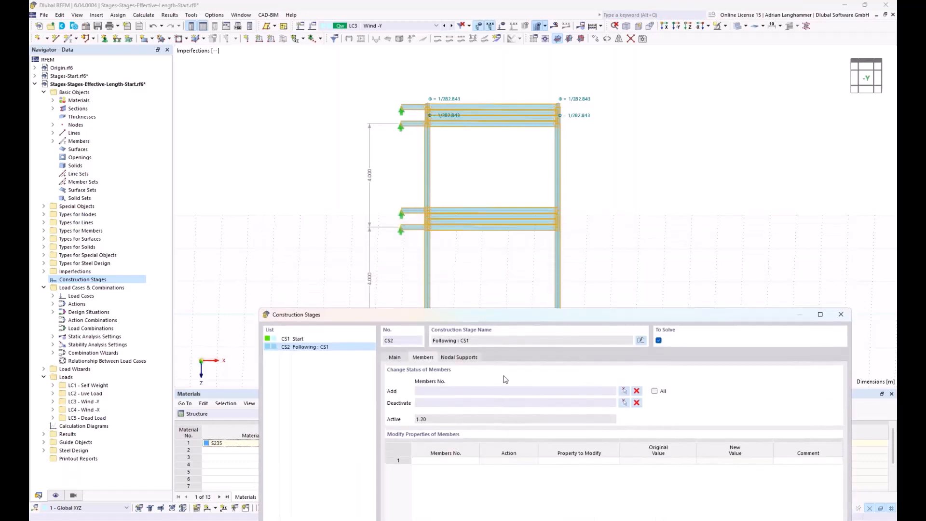
click(624, 402)
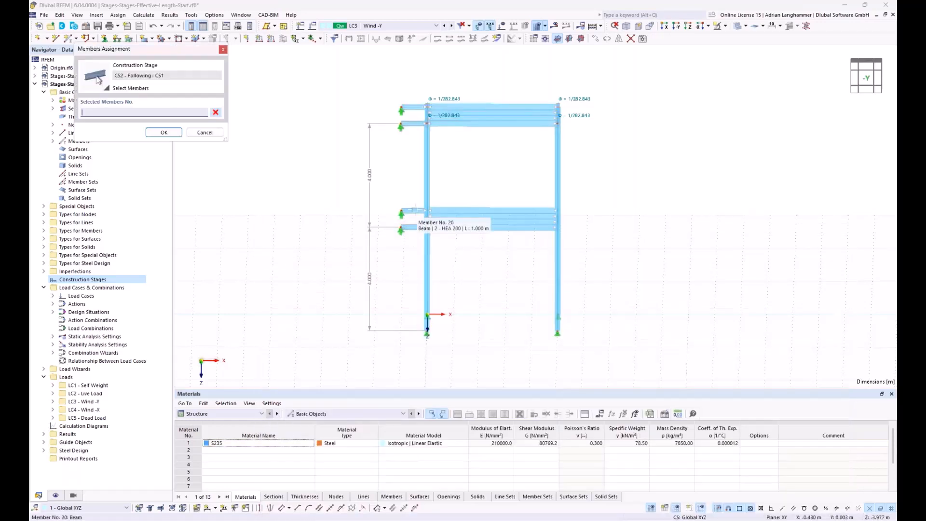
drag(410, 247, 381, 196)
click(164, 132)
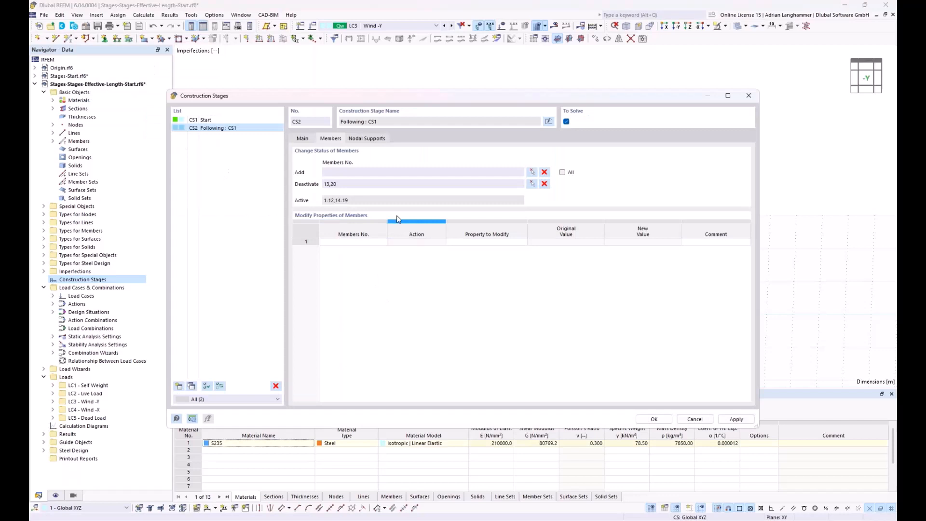
click(654, 418)
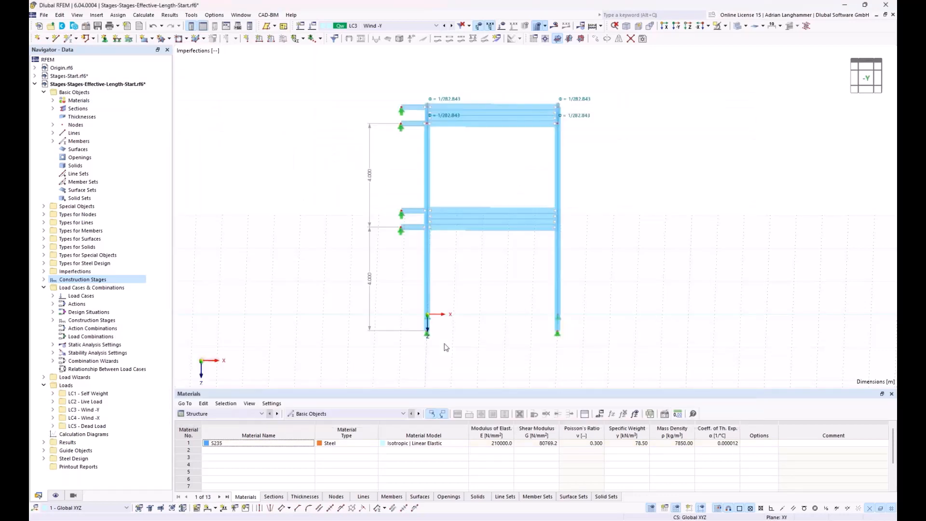
Rename construction stage CS1 to "orignal" and CS2 to "construction" in the load cases and combinations
click(398, 27)
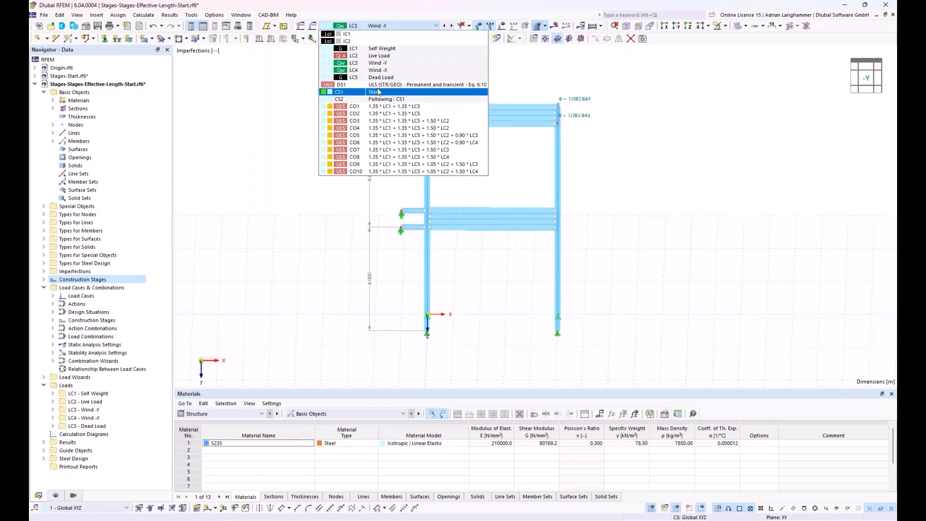
click(390, 63)
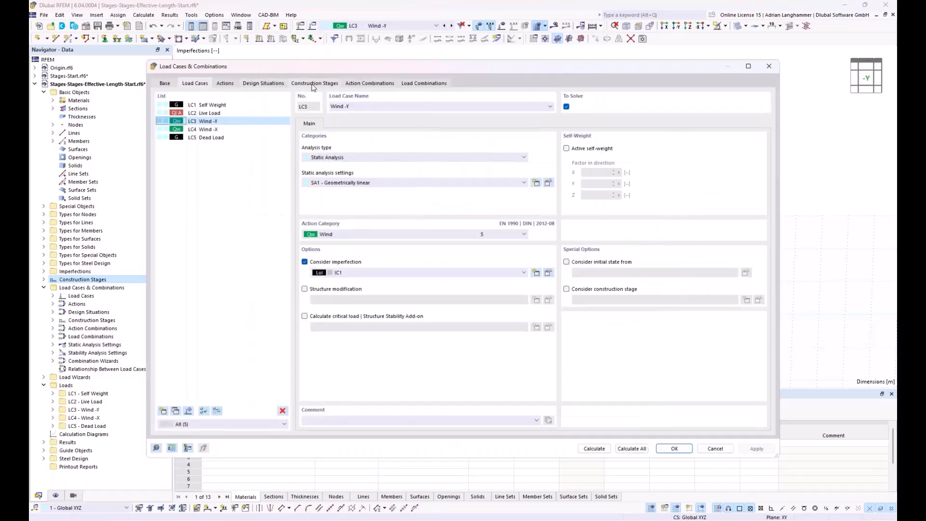
click(312, 84)
drag(320, 65, 329, 62)
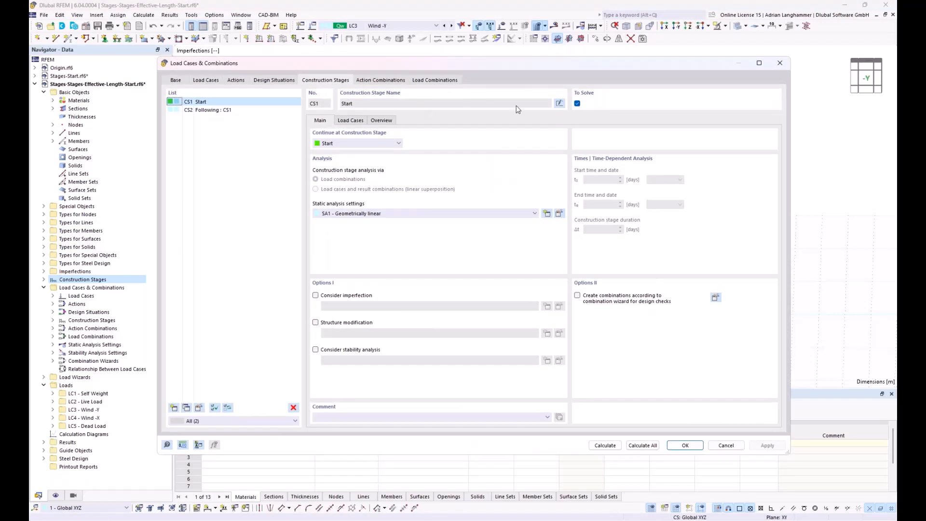
click(559, 103)
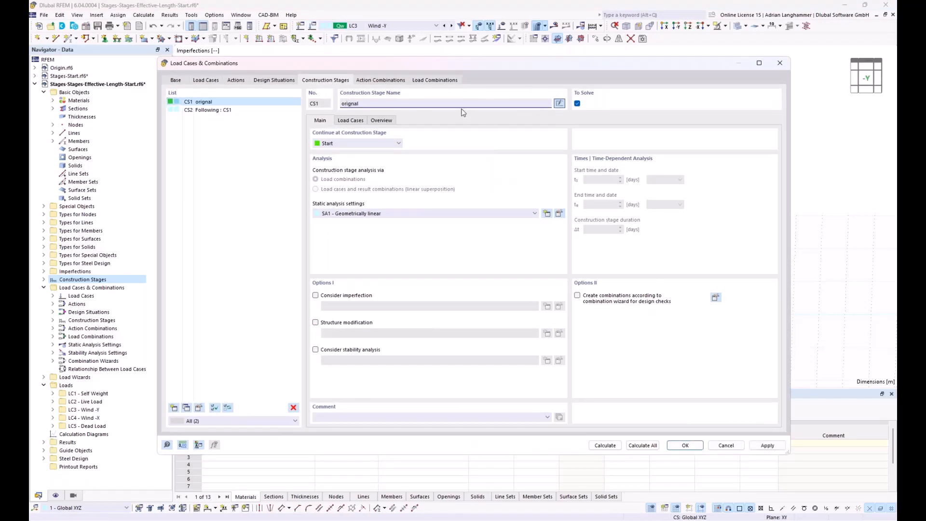
click(252, 109)
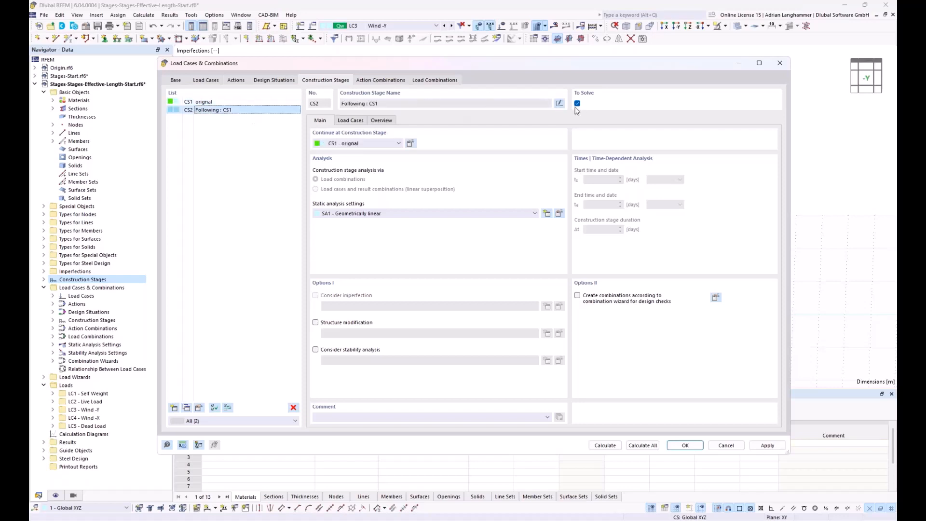
click(559, 103)
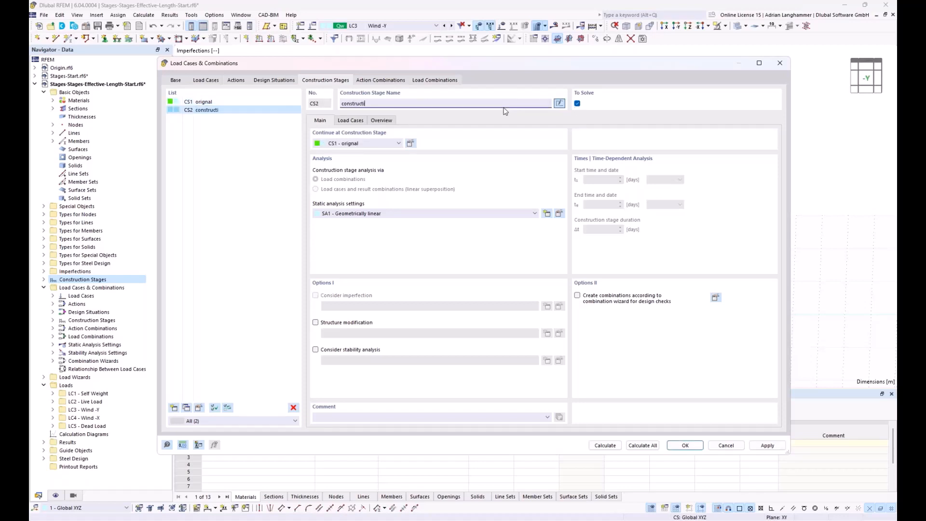
Assign all five load cases, LC1 Self Weight through LC5 Dead Load, to construction stage CS1
click(232, 102)
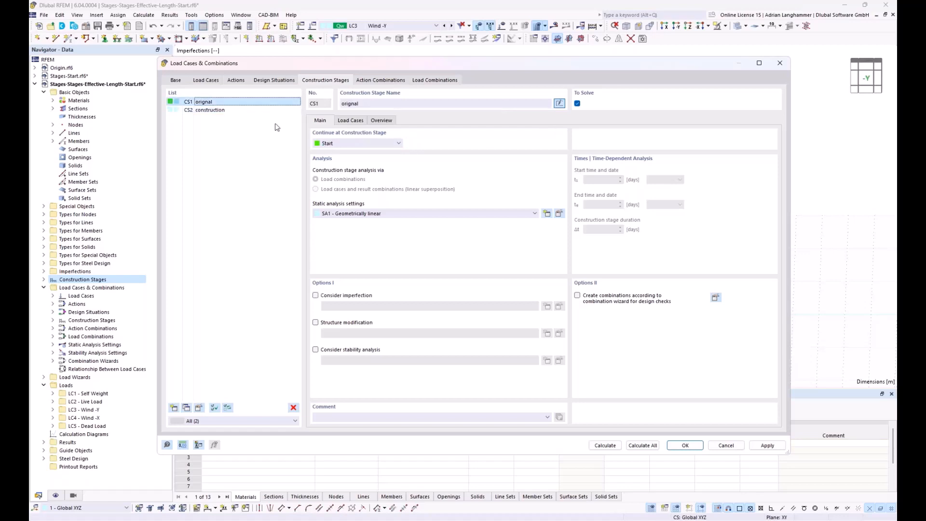
click(344, 120)
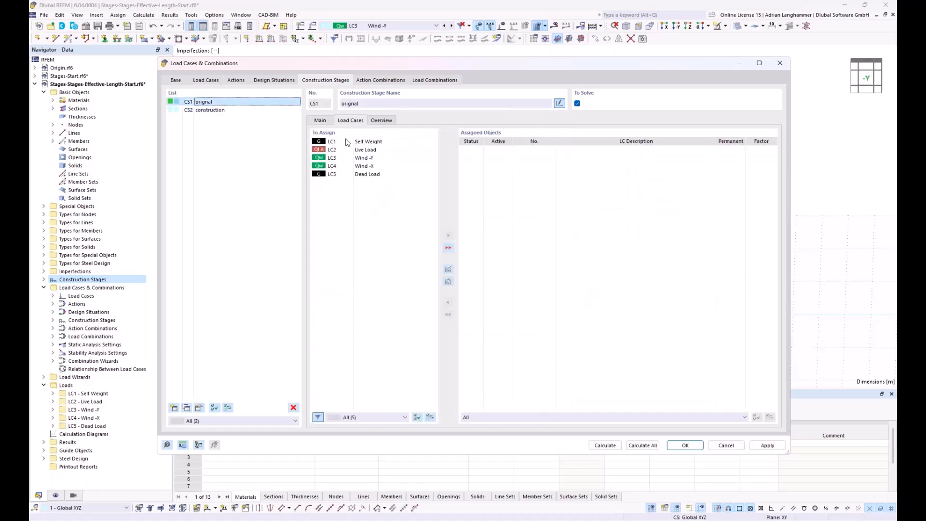
click(349, 143)
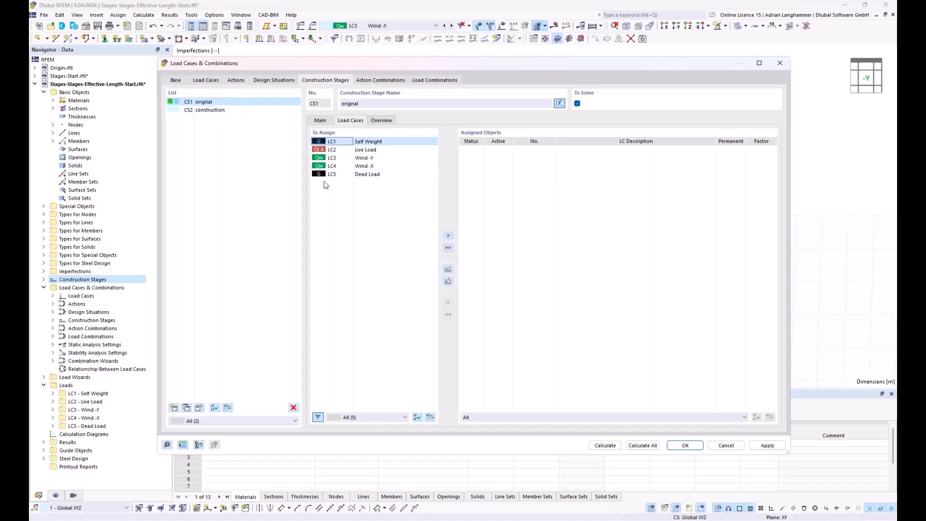
shift+click(367, 175)
click(448, 238)
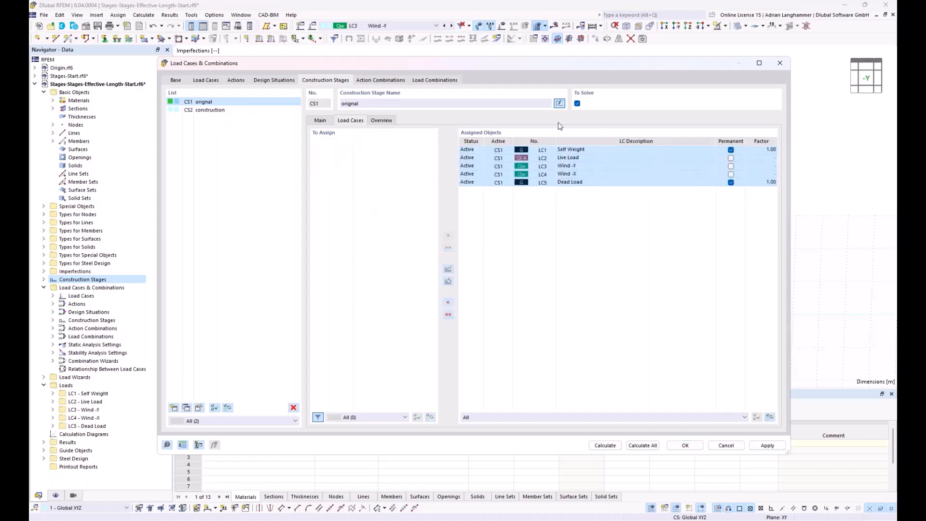
Filter the assigned load cases of CS2 to the current construction stage and assign wind load cases LC3 and LC4 to it
click(218, 111)
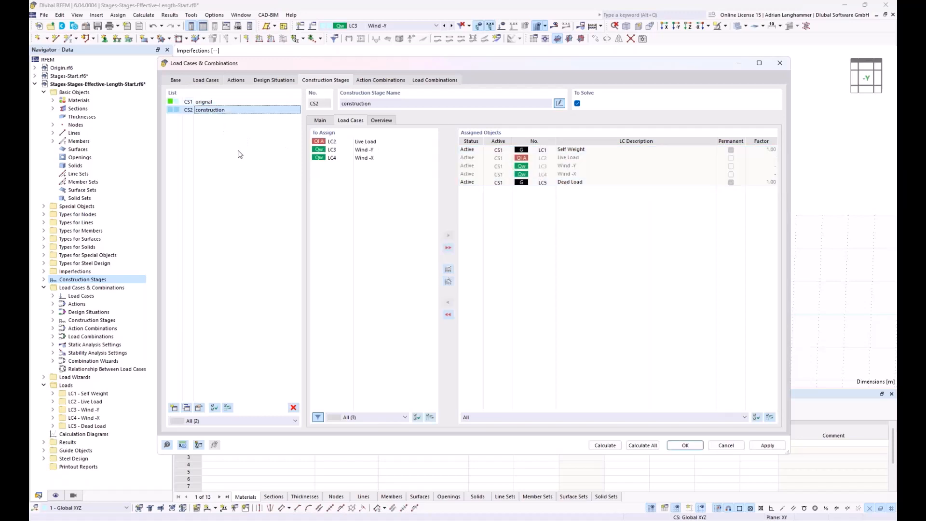
click(537, 416)
click(537, 415)
click(537, 417)
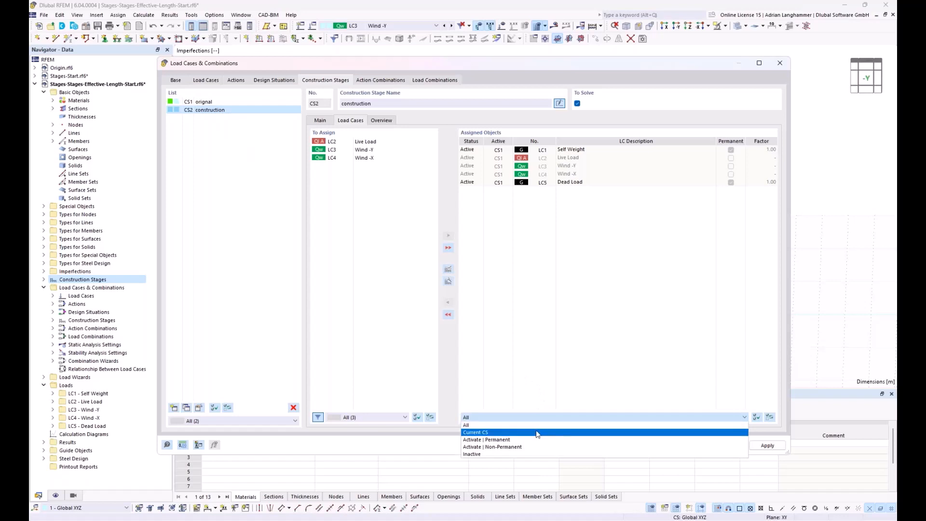
click(537, 432)
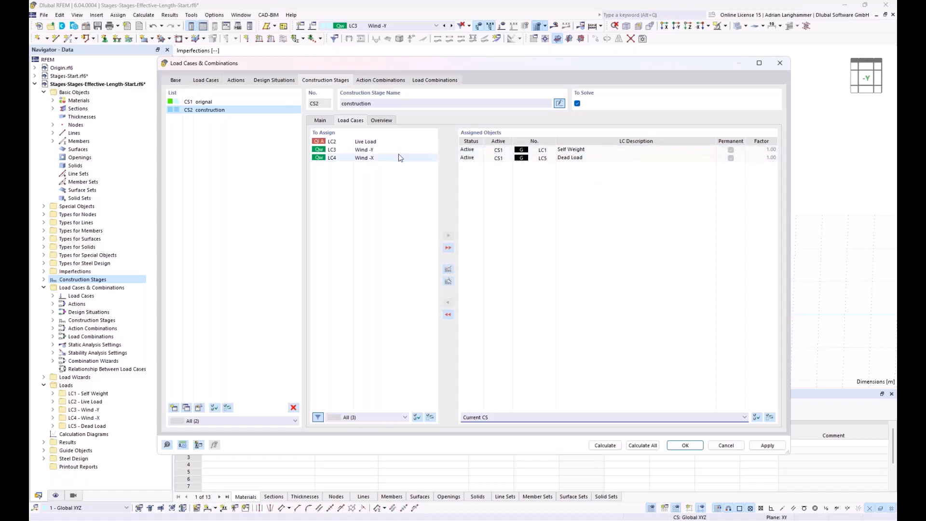
click(345, 150)
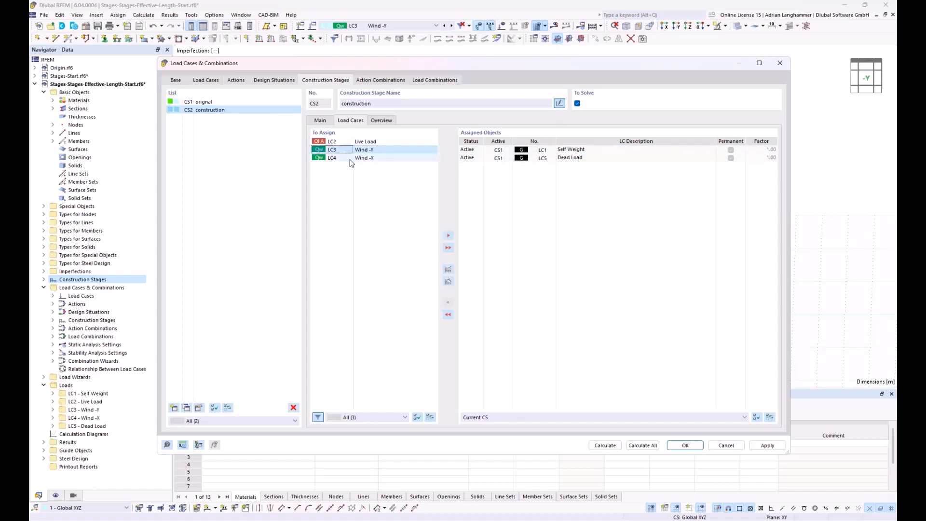
shift+click(350, 158)
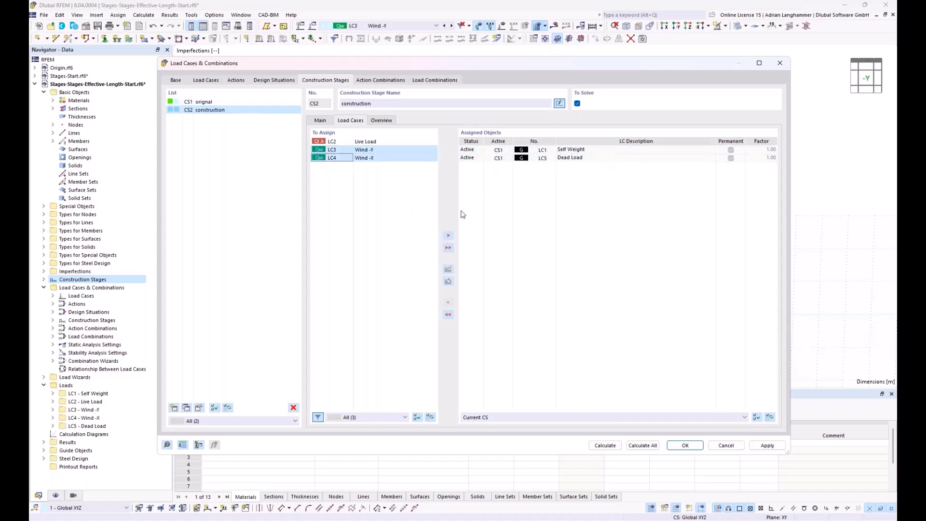
click(448, 235)
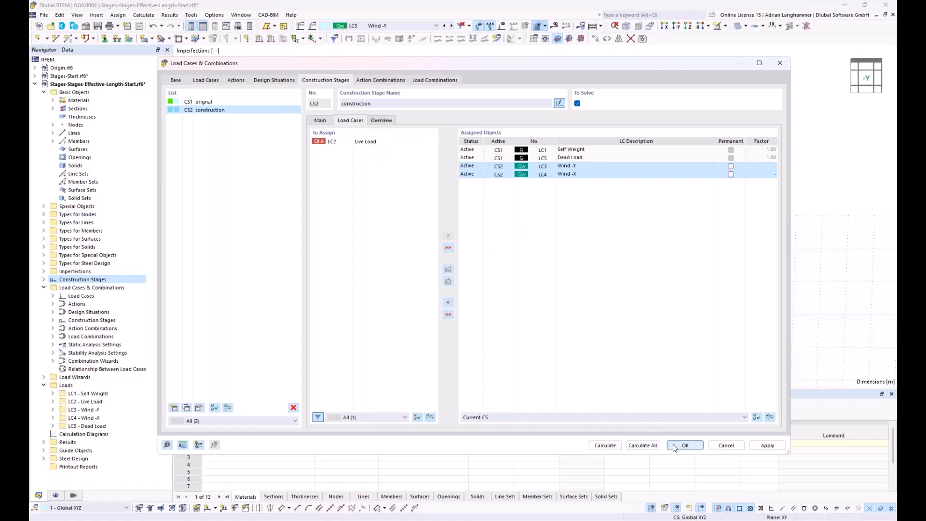
Enable wizard-based combinations for design checks in CS1 and set combination wizard 1 to consider construction stages only
click(319, 120)
click(219, 102)
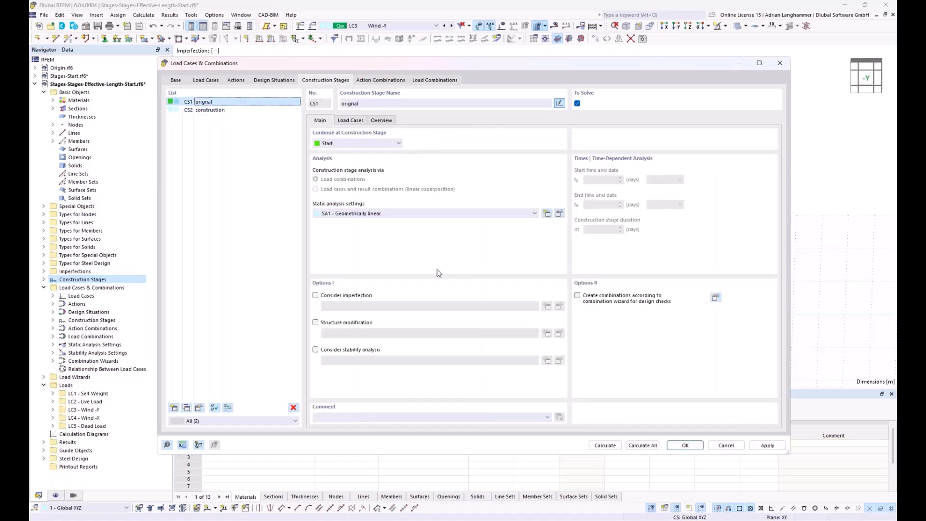
click(597, 298)
click(715, 297)
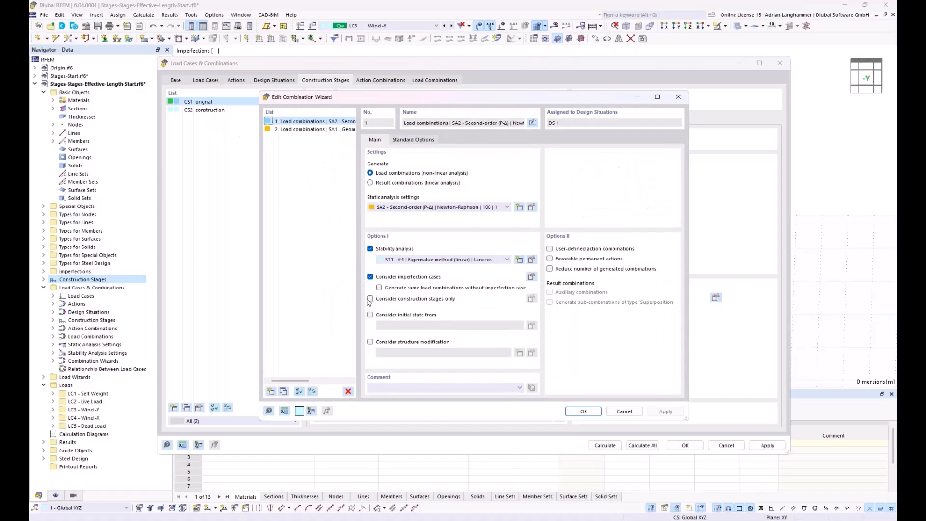
click(370, 299)
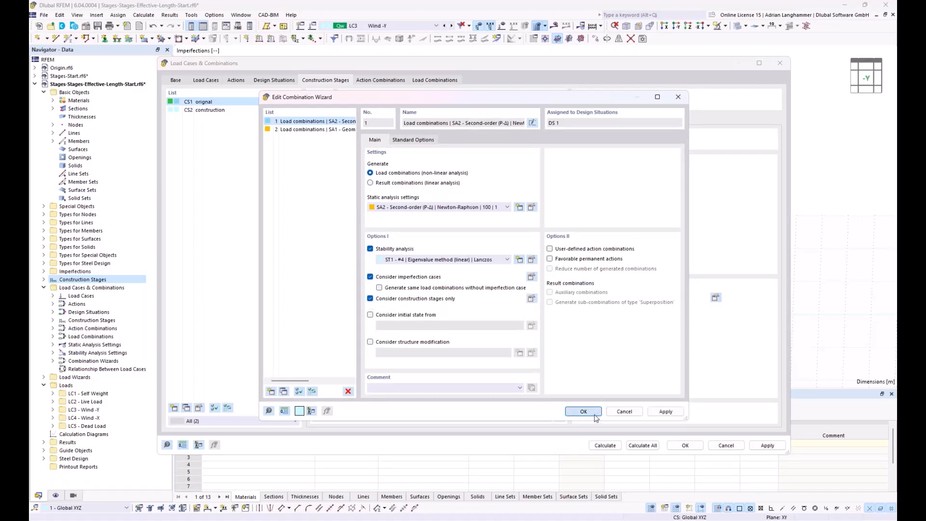
click(582, 411)
Enable wizard-based combinations for design checks in CS2 and review its combination wizard settings
click(224, 110)
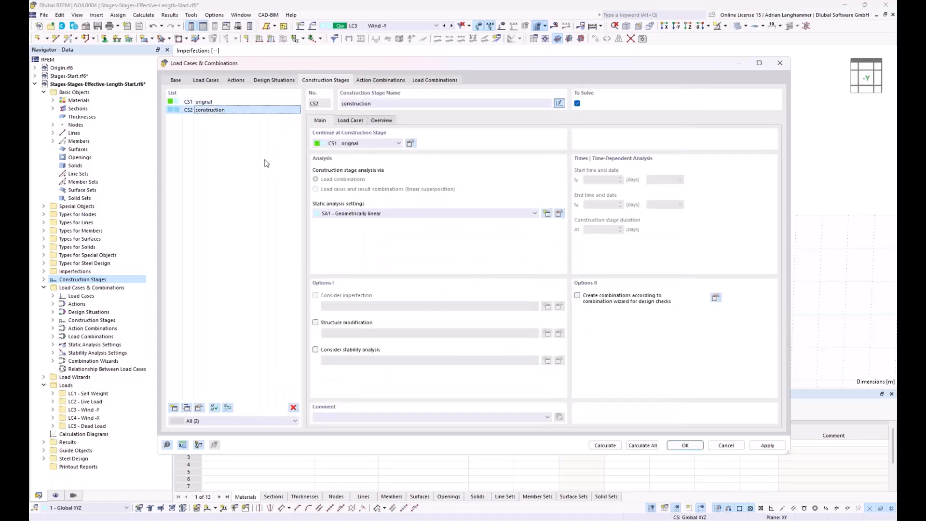
click(577, 295)
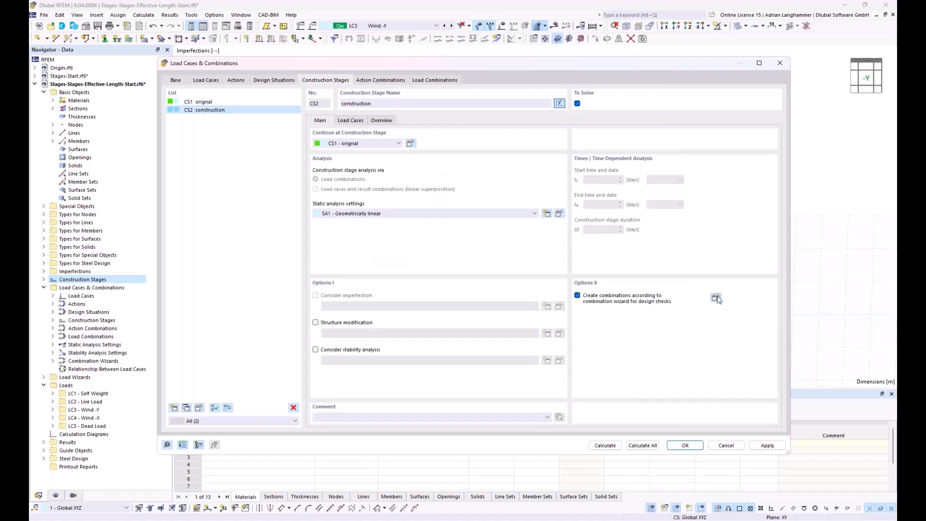
click(716, 297)
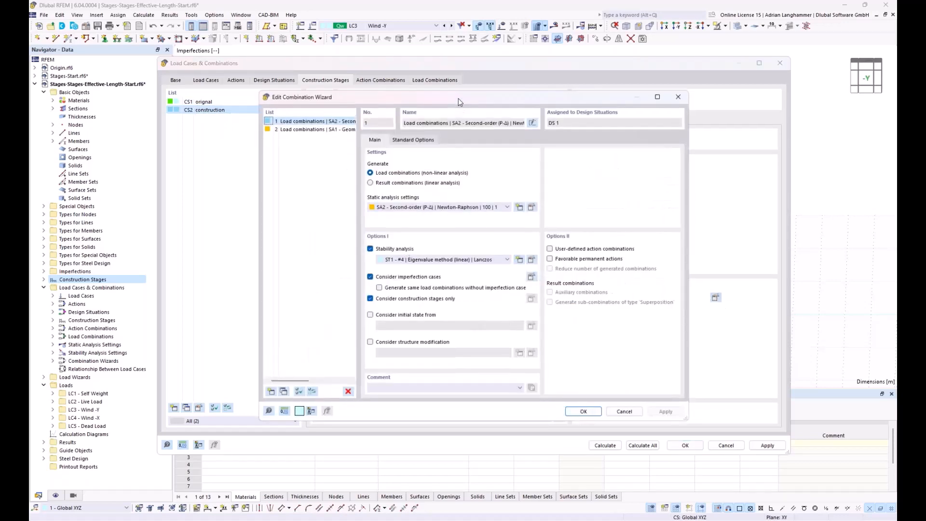
drag(458, 98, 375, 330)
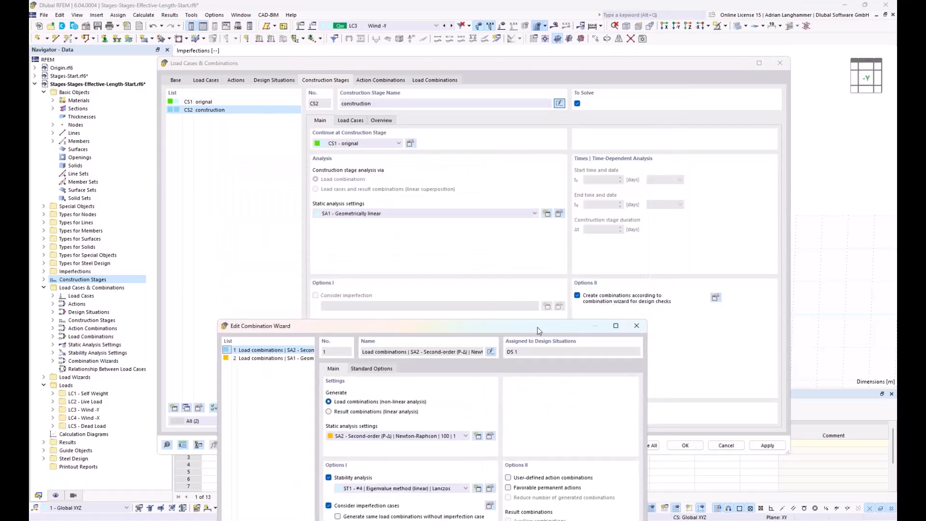
drag(538, 327, 563, 106)
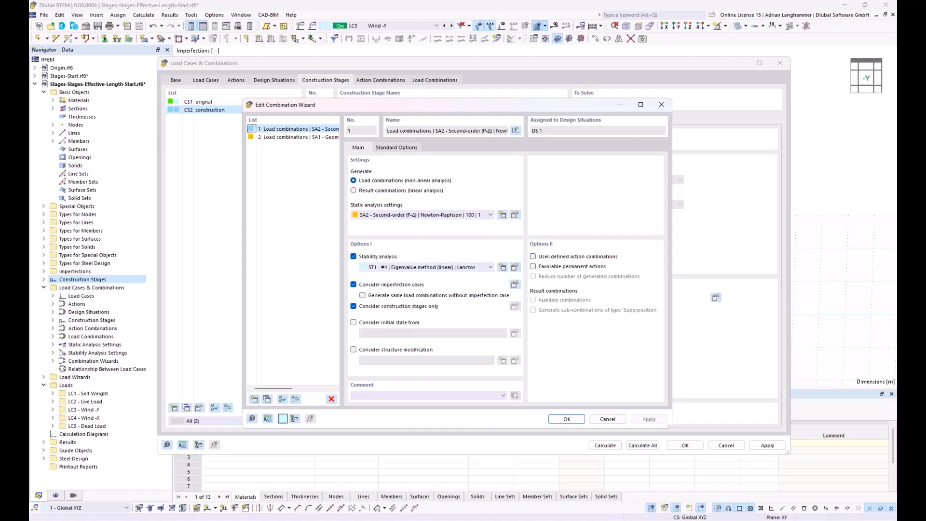
click(567, 419)
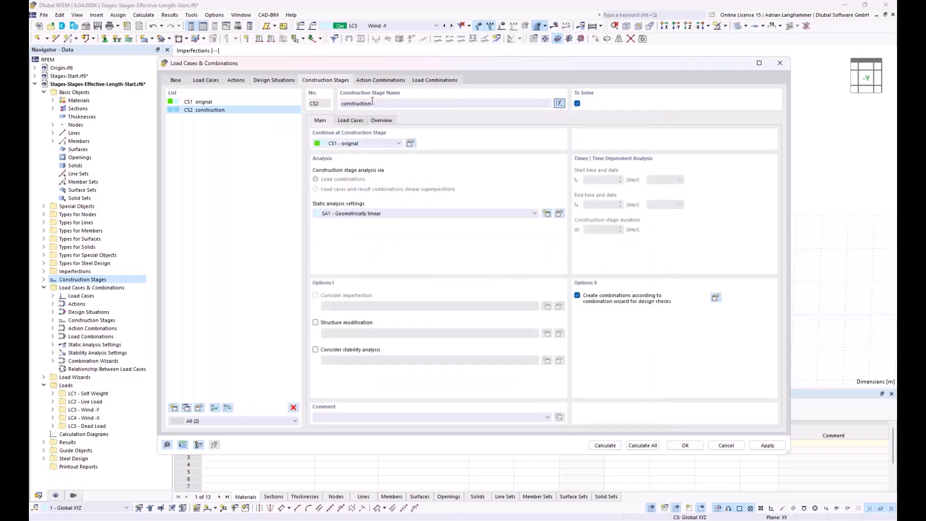
Examine which construction stage each generated action combination belongs to, comparing AC4 with AC7
click(376, 81)
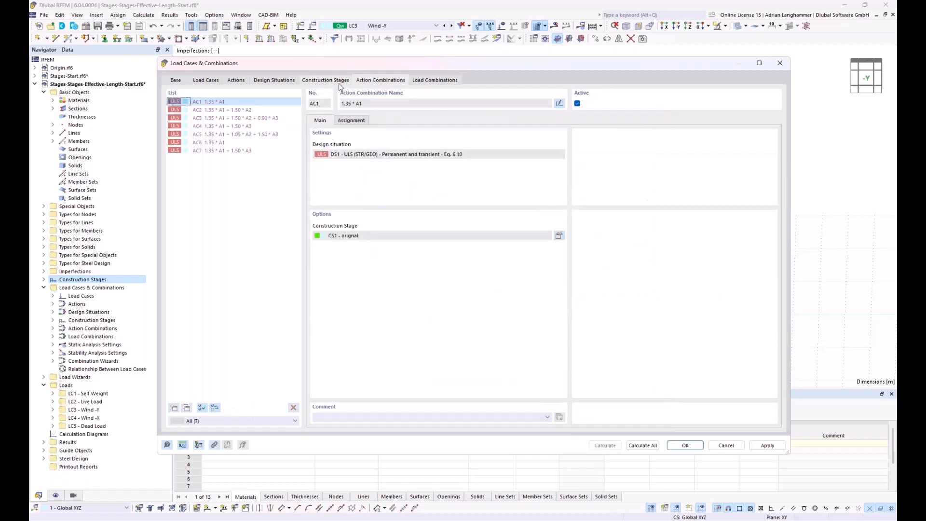
click(226, 117)
click(232, 134)
click(237, 152)
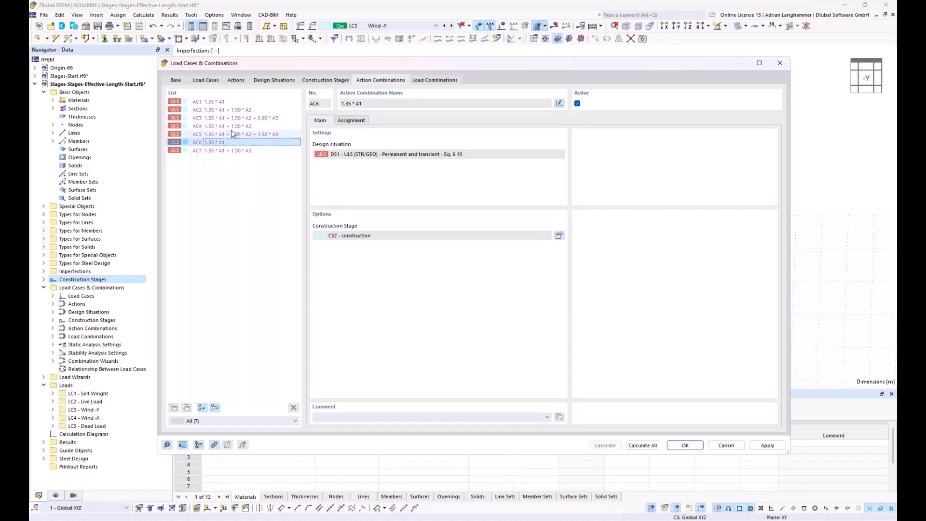
click(230, 126)
click(224, 152)
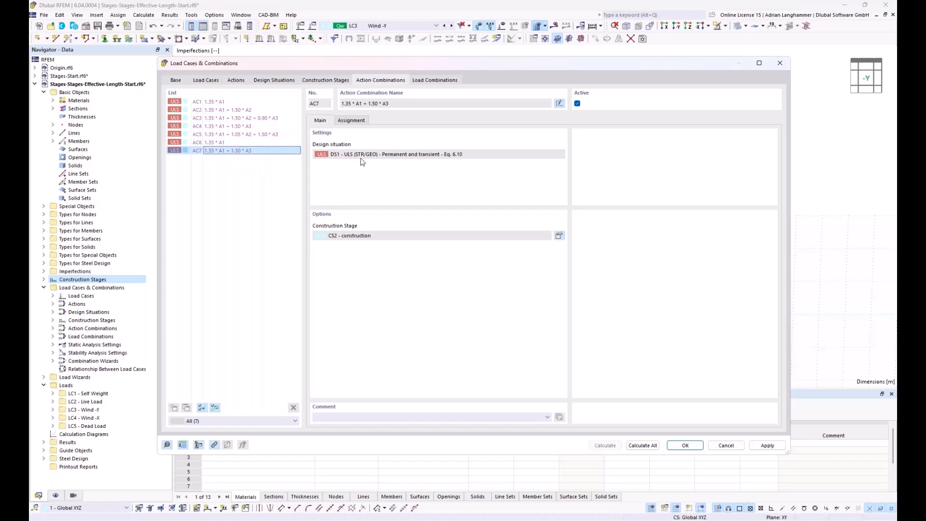
Examine the imperfection, initial state and construction stage settings of the generated load combinations for CS1 and CS2
click(433, 81)
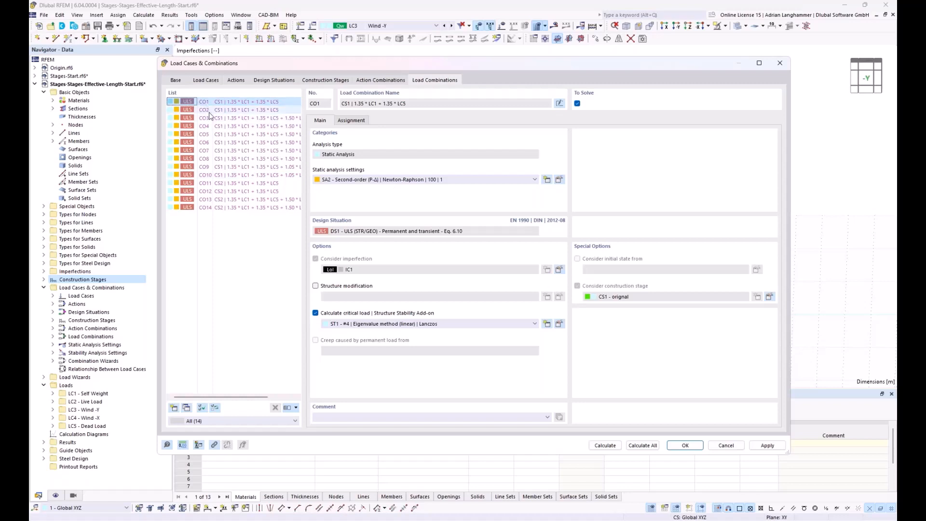
click(212, 176)
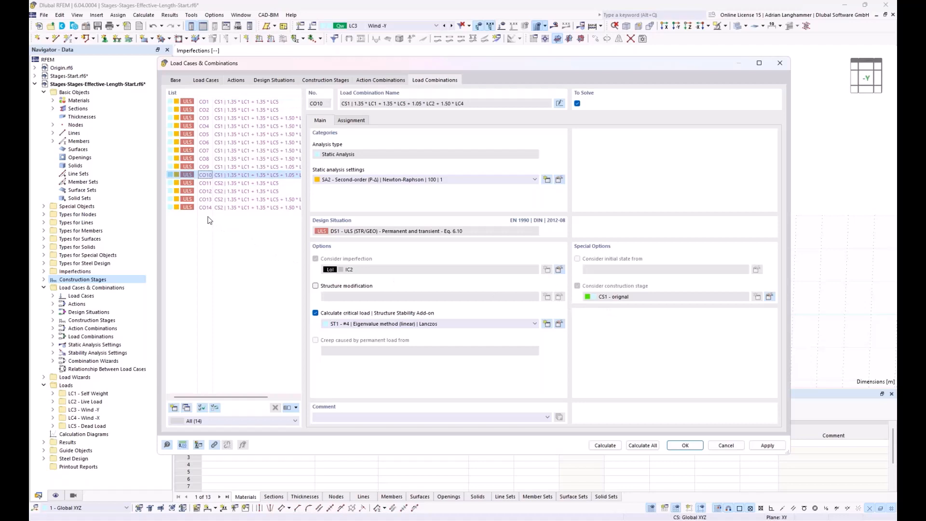
click(262, 185)
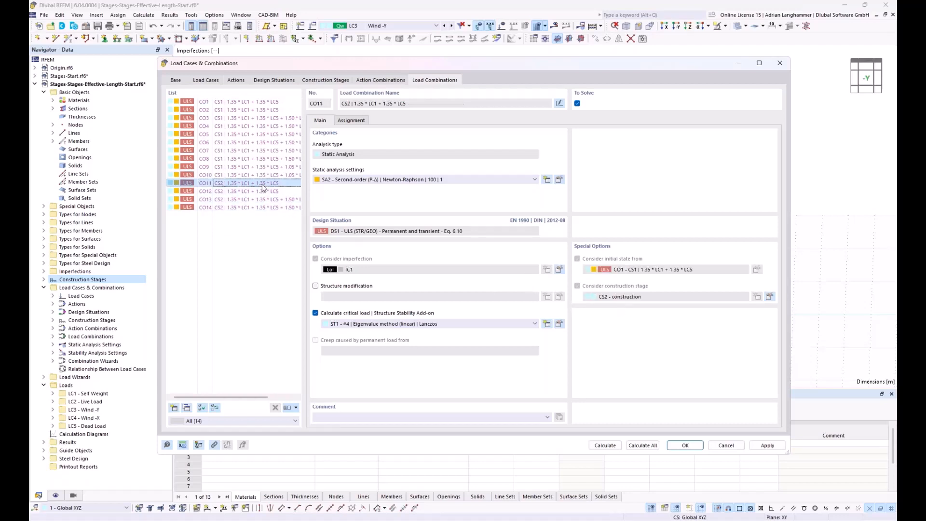
click(213, 208)
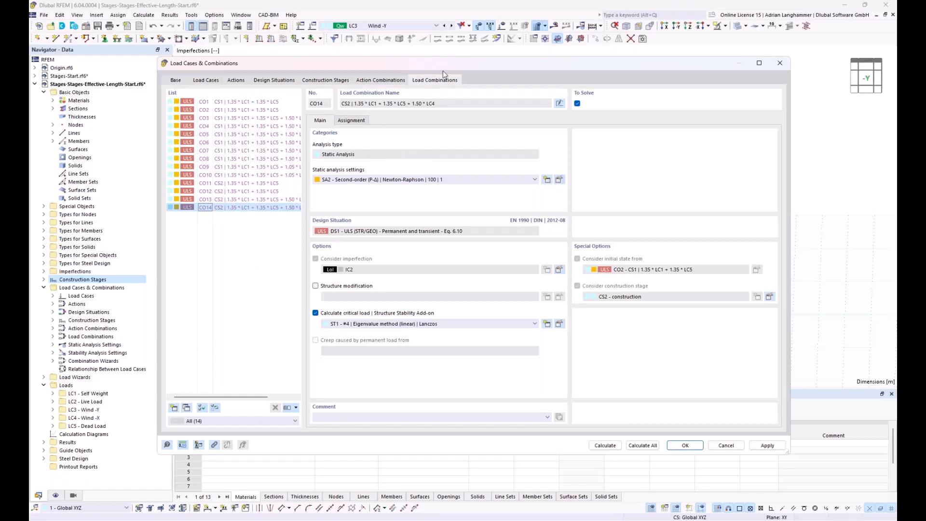
drag(453, 65, 471, 58)
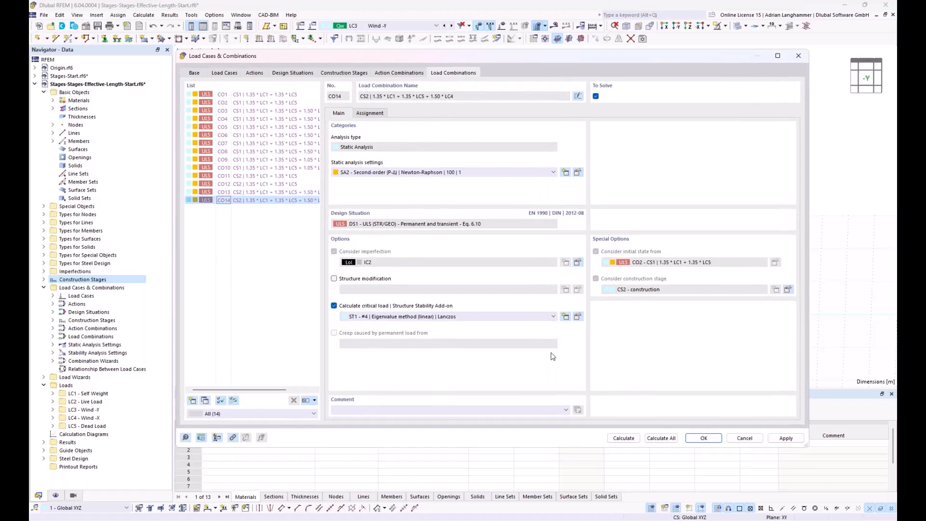
click(237, 182)
click(259, 160)
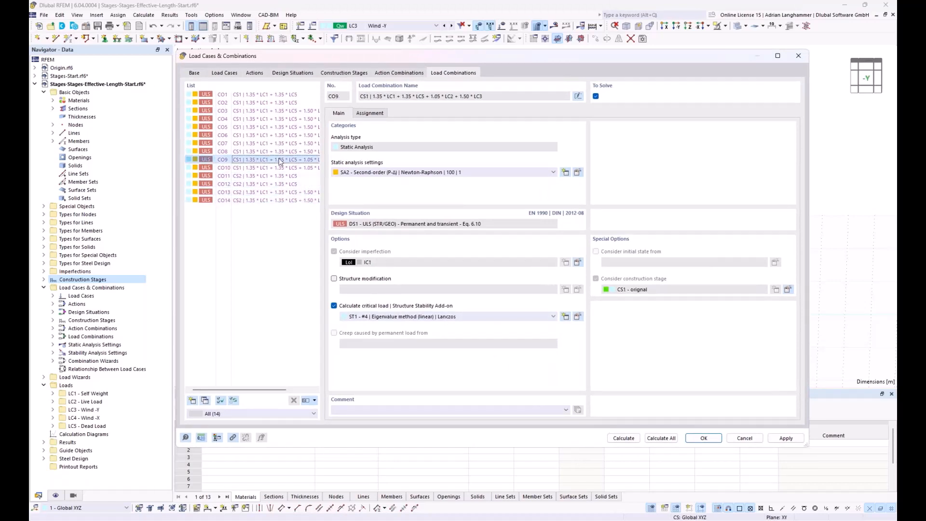
click(258, 119)
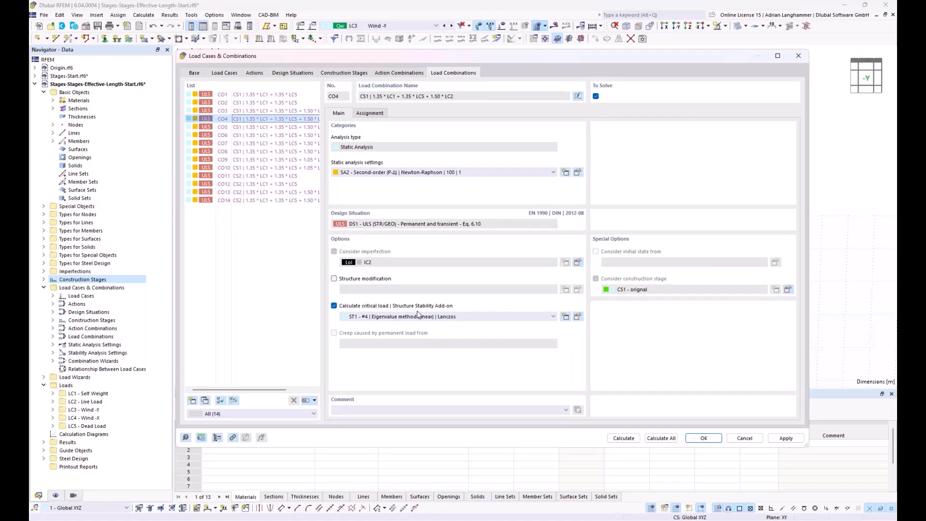
Confirm the load combinations, then calculate and display the static analysis results for design situation DS1
click(711, 439)
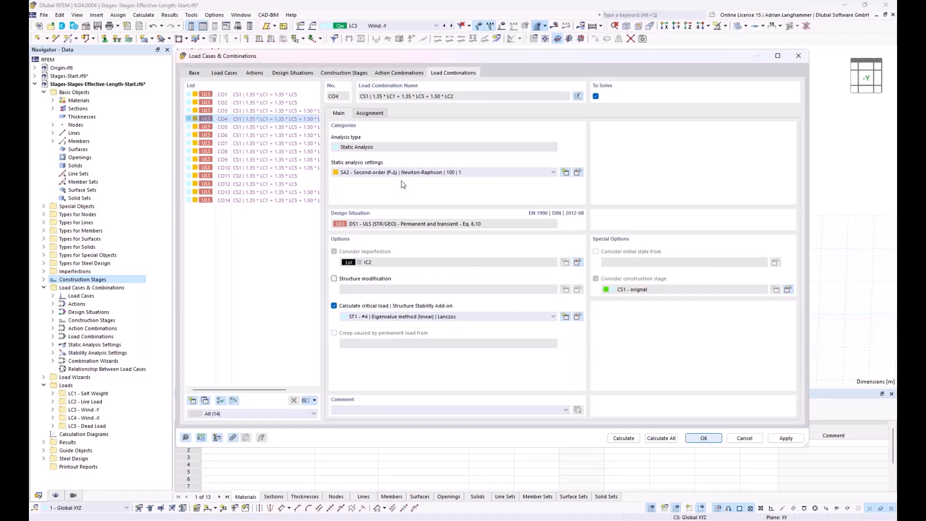
click(323, 28)
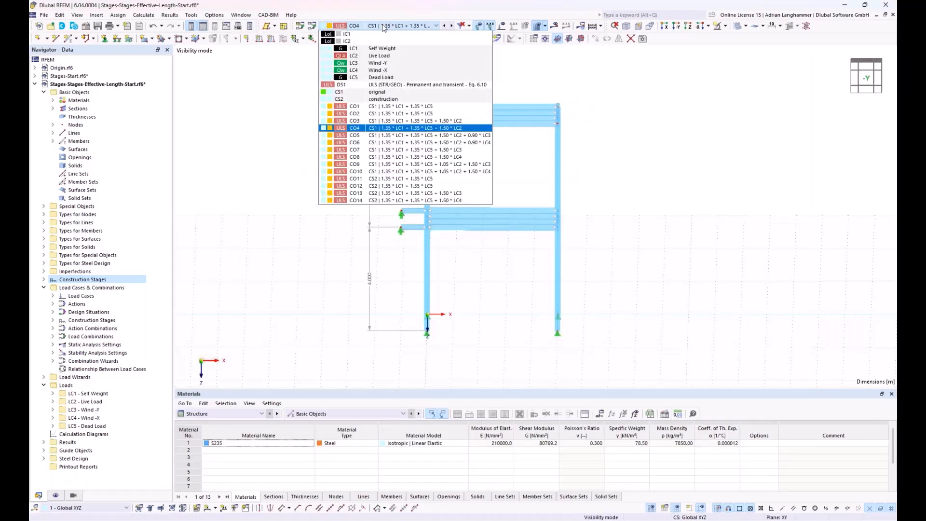
click(386, 85)
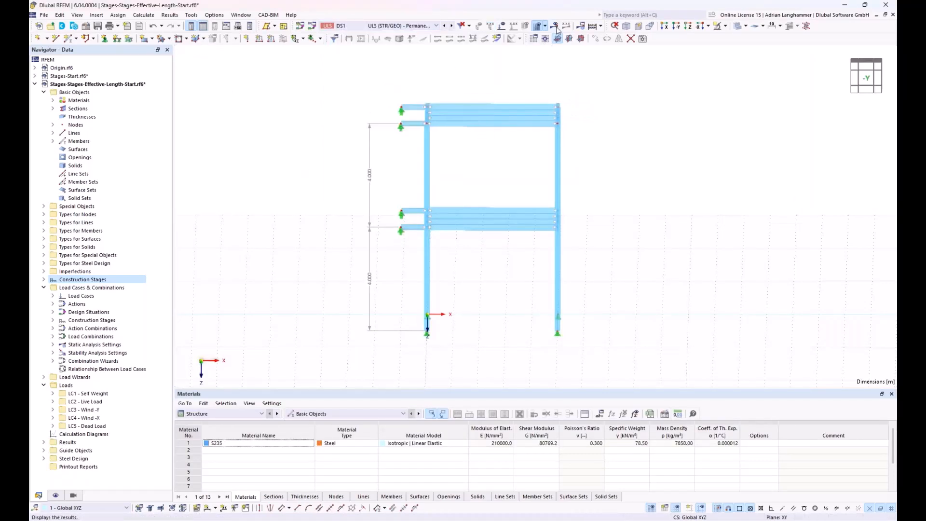
click(556, 27)
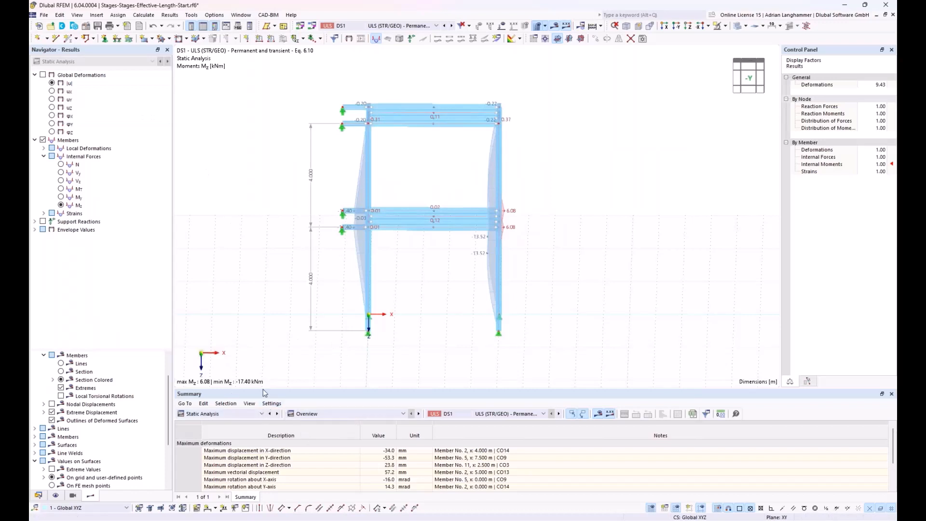
Show the stability analysis critical load factors for load combination CO10 of the original stage
click(468, 414)
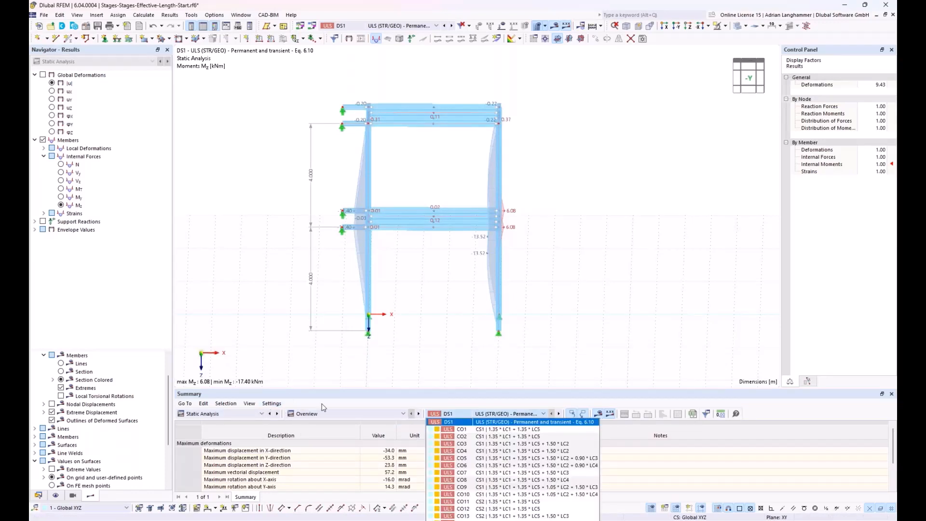
click(188, 410)
click(219, 414)
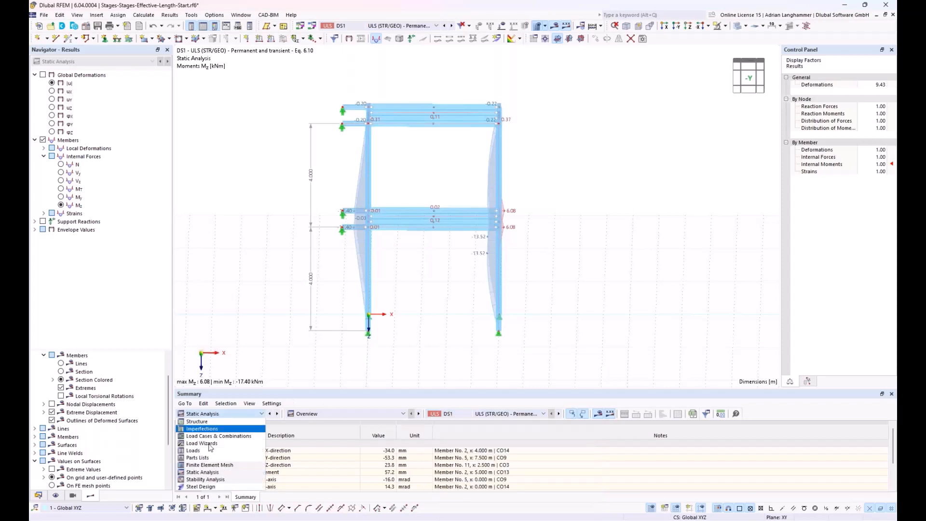
click(199, 481)
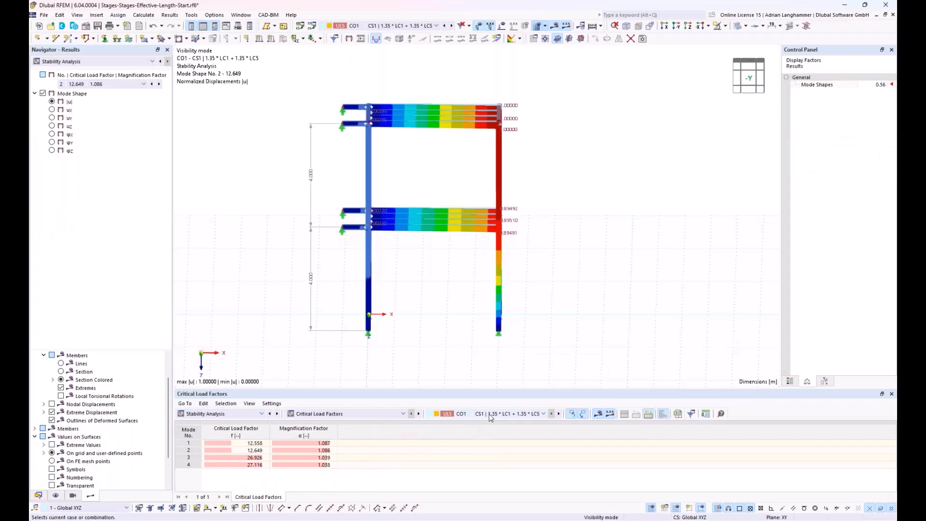
click(490, 418)
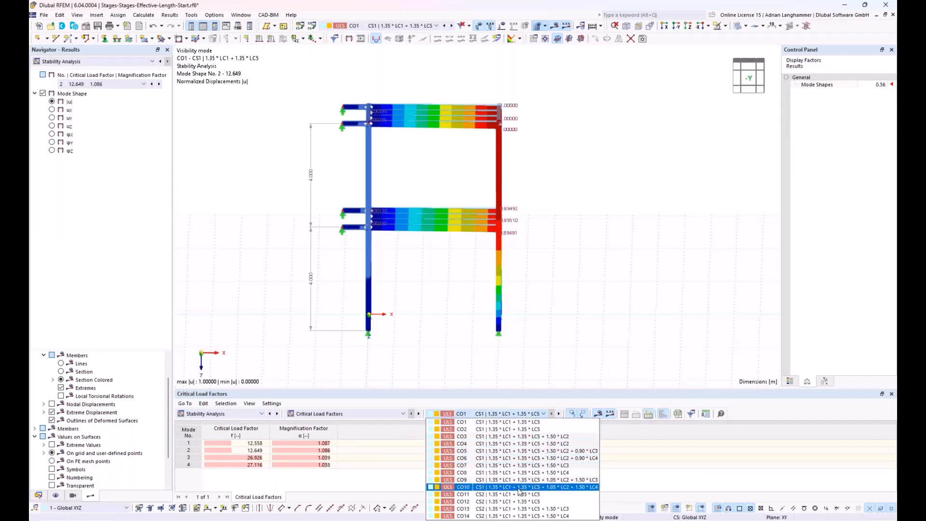
click(491, 488)
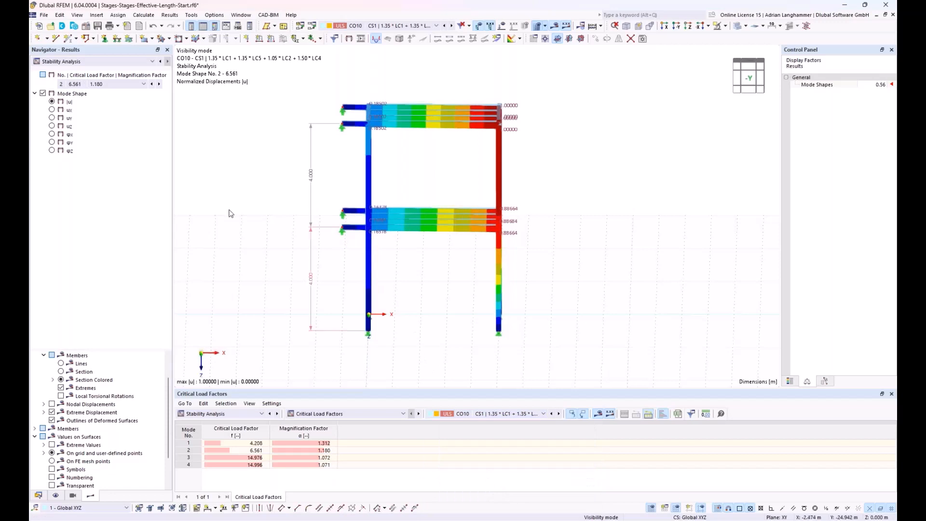
Compare mode shapes 1 and 3 of CO10 and examine how the columns buckle from a front view
click(152, 85)
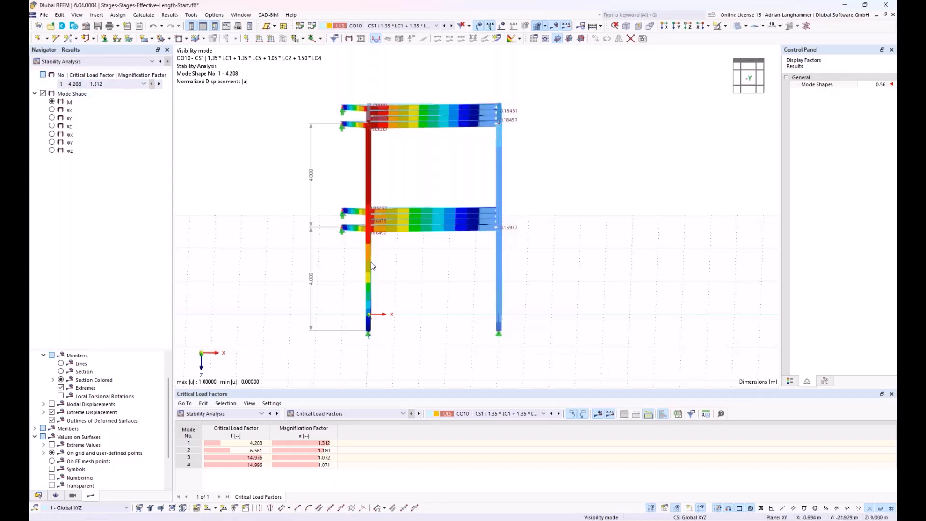
click(160, 84)
click(159, 85)
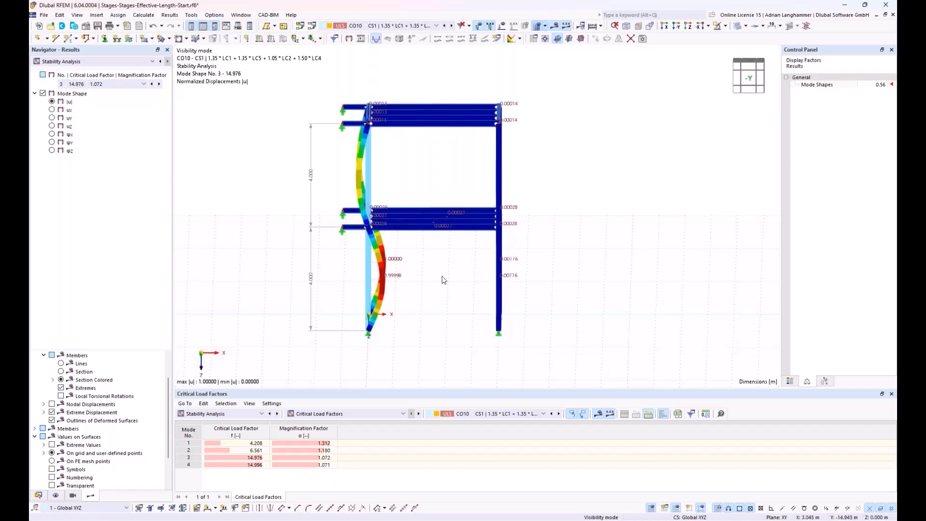
middle_drag(438, 284, 440, 276)
scroll(441, 275, up, 1)
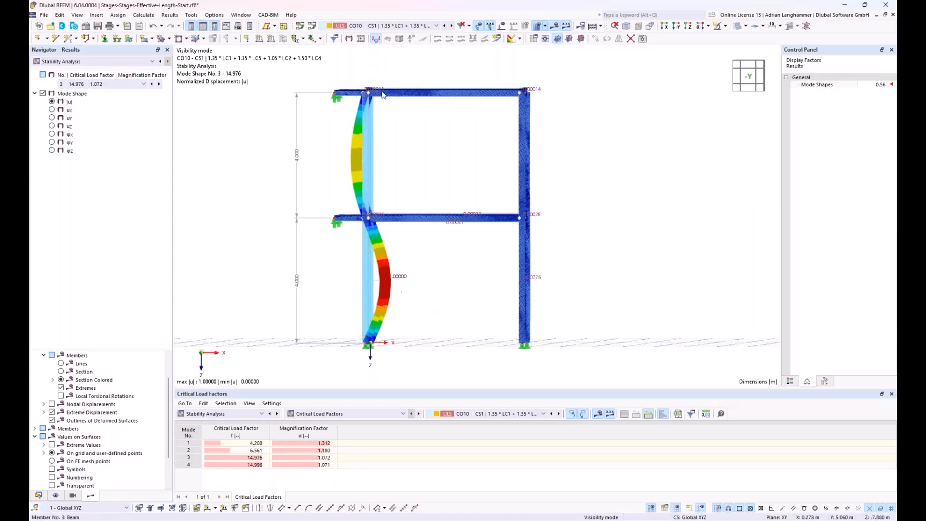
middle_drag(435, 269, 441, 243)
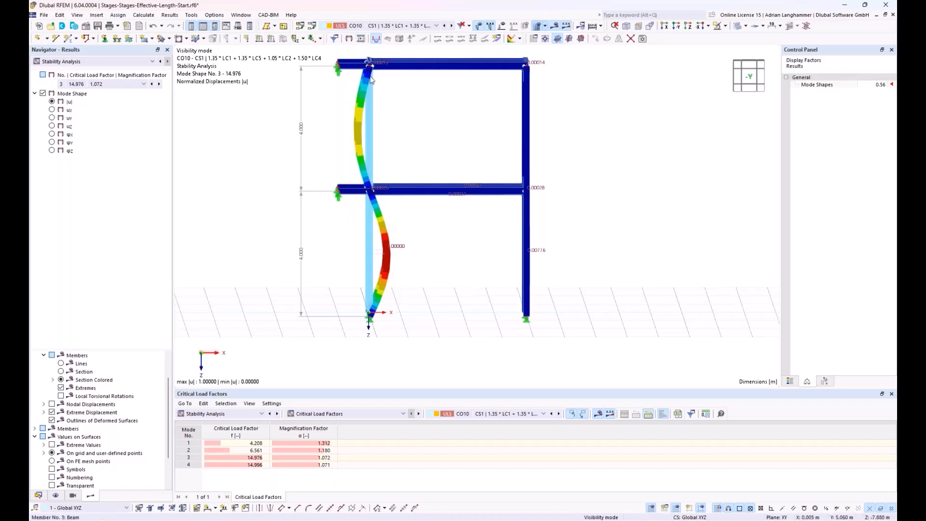
Display mode shape 2 of load combination CO14 and examine the column buckling in construction stage CS2
click(469, 415)
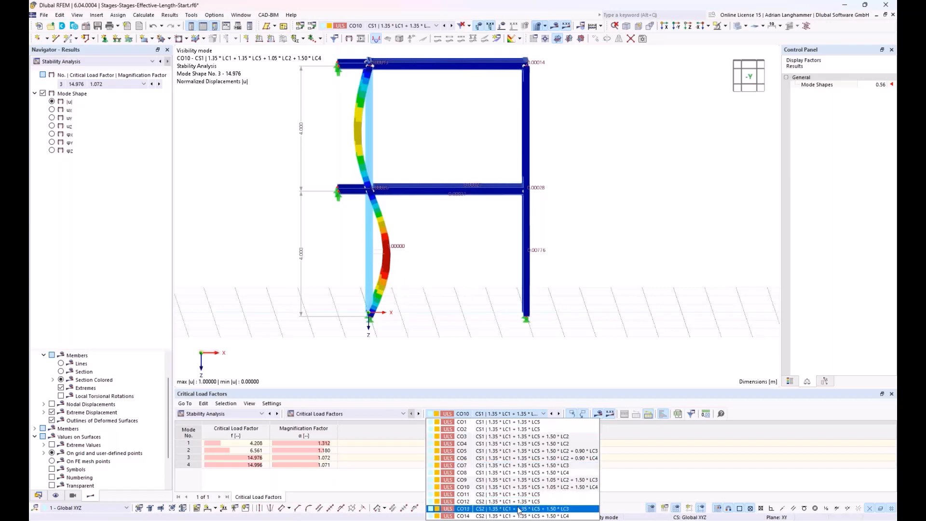
click(463, 516)
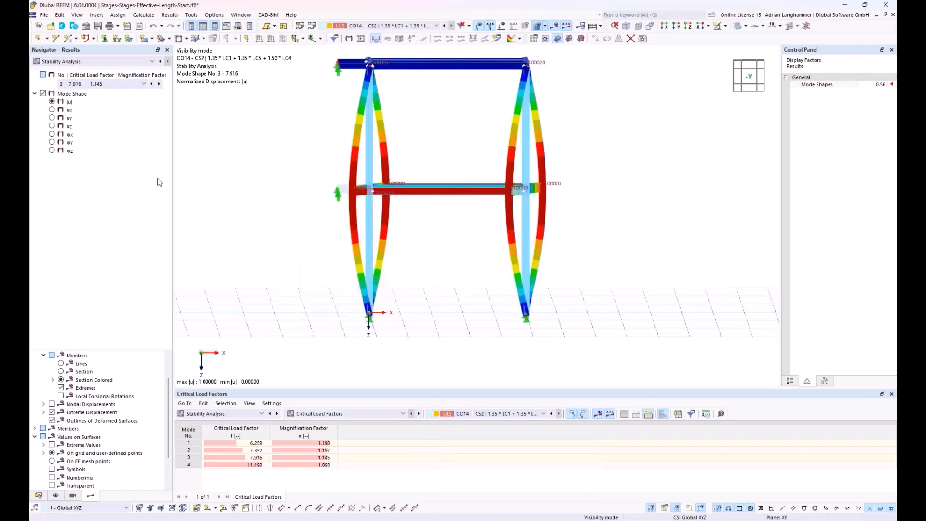
click(134, 85)
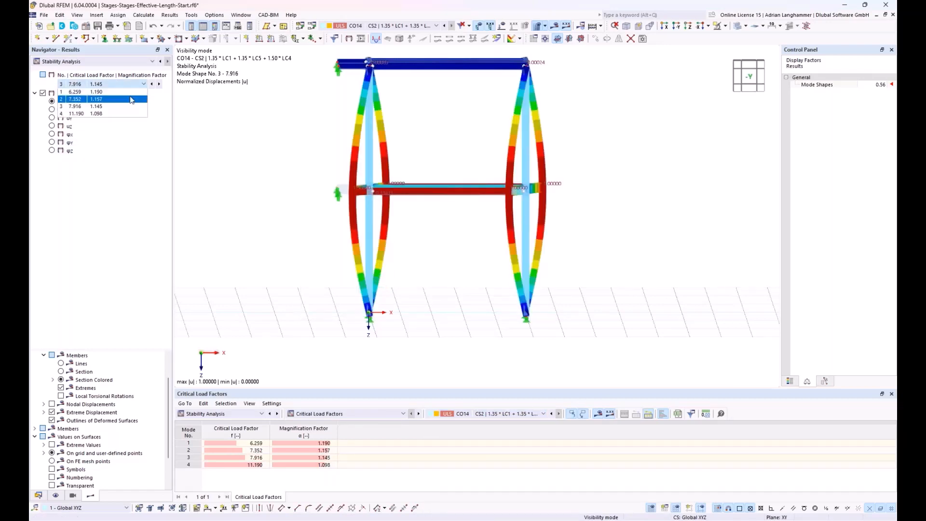
click(131, 99)
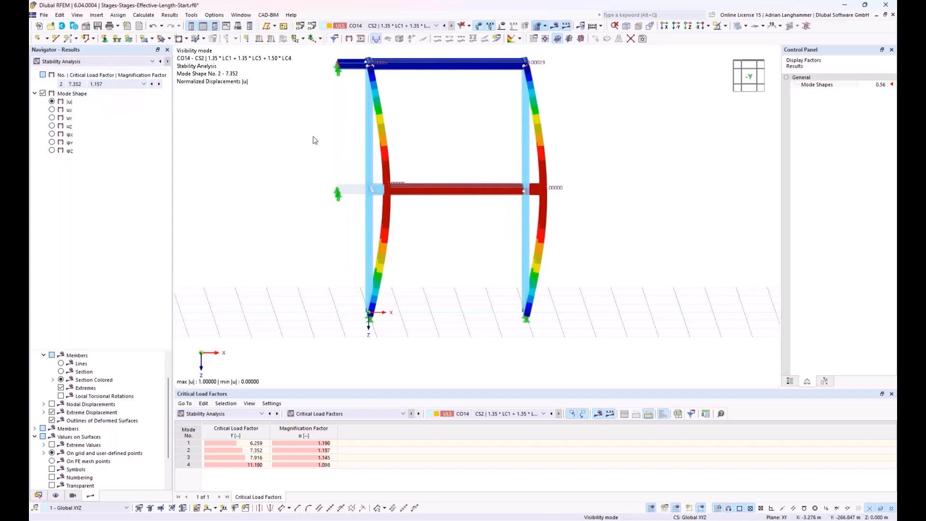
ctrl+middle_drag(473, 269, 471, 270)
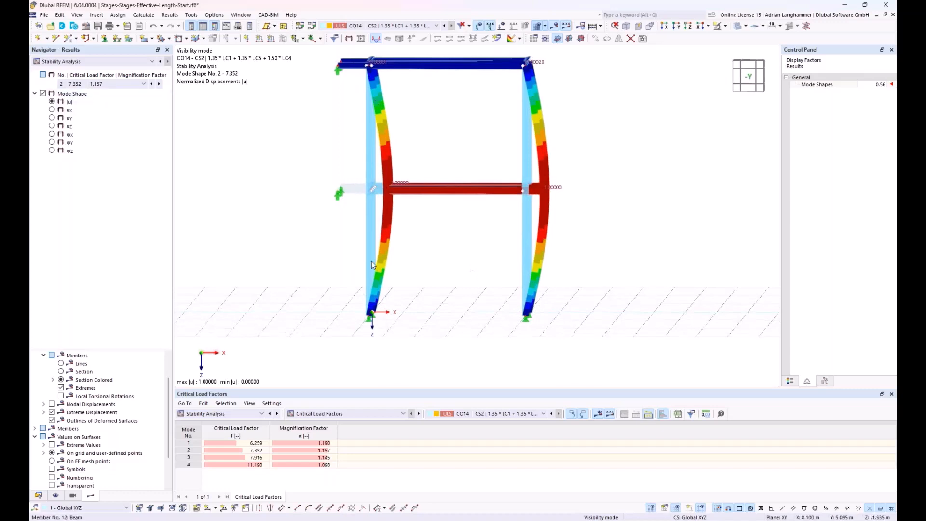
ctrl+middle_drag(427, 246, 429, 245)
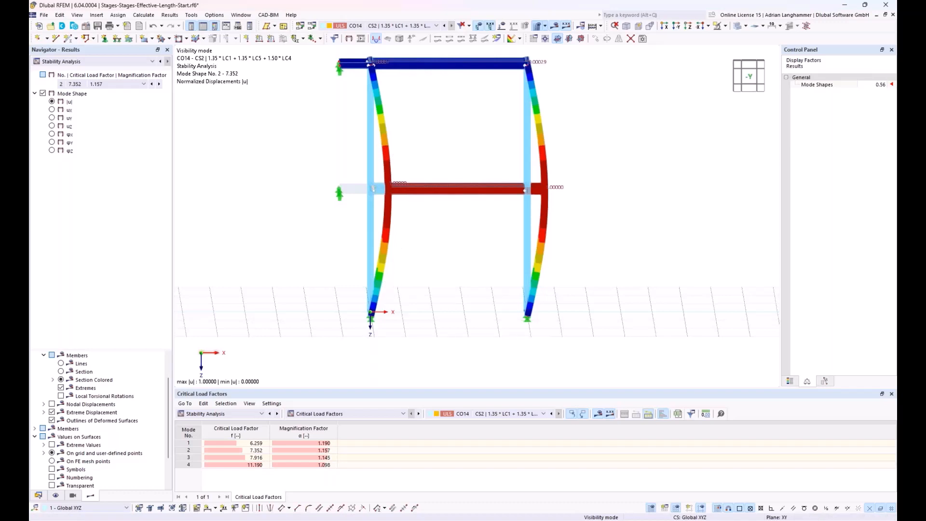
Open the steel design effective length "two waved" and review its nodal supports against the buckled columns
click(38, 495)
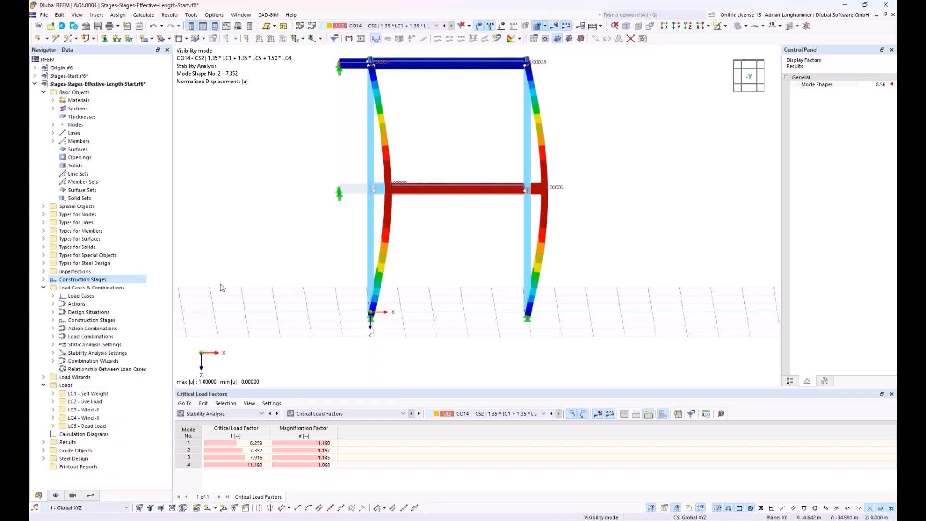
click(44, 262)
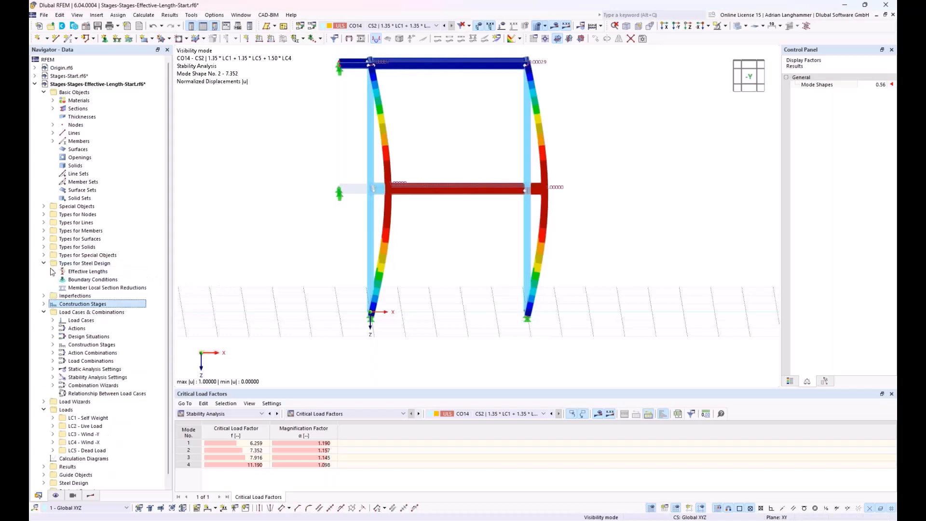
click(53, 271)
click(86, 279)
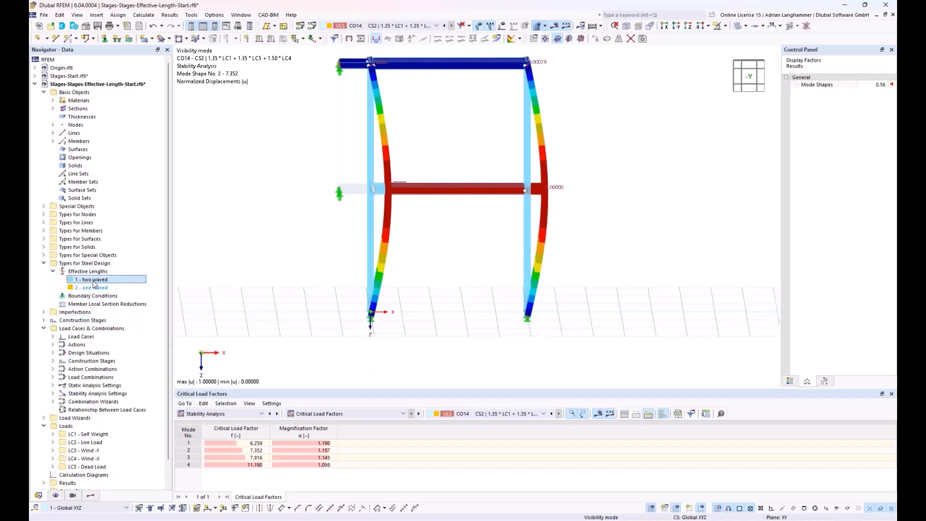
double_click(95, 282)
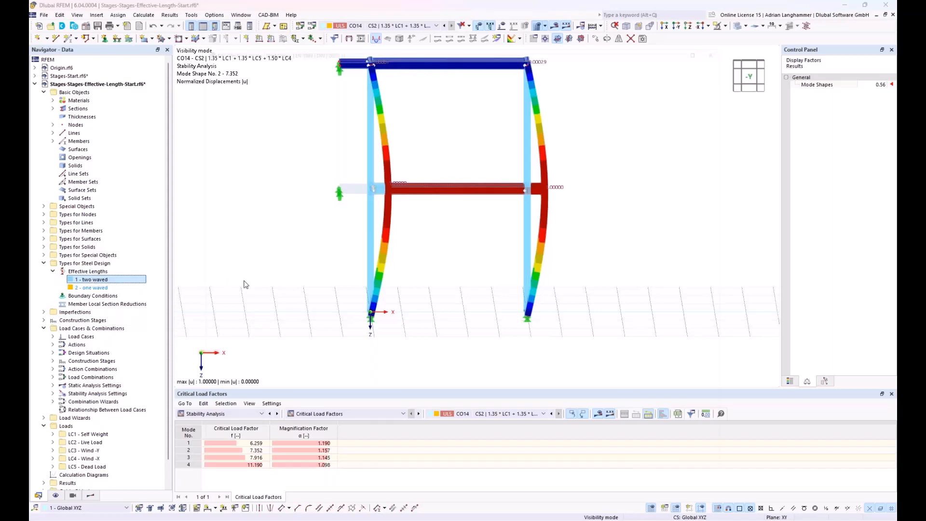
click(336, 69)
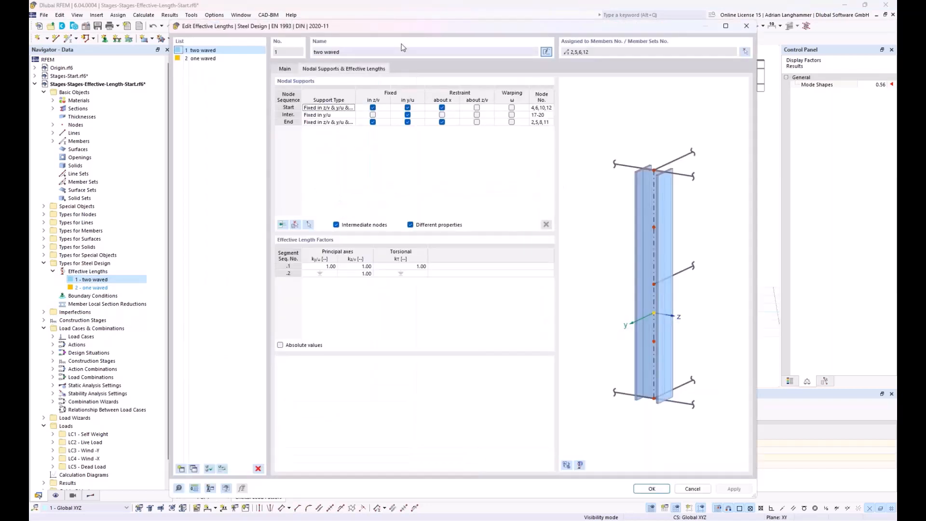
drag(413, 29, 524, 319)
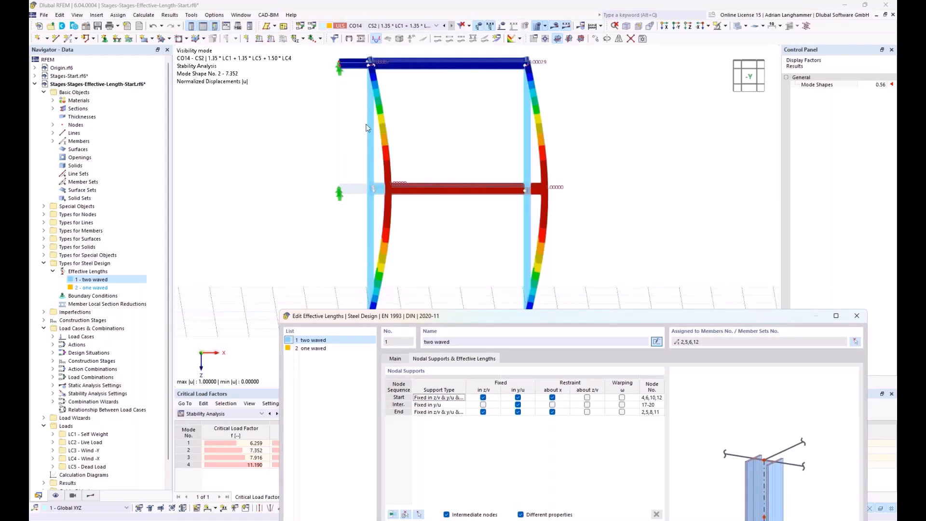
Review the nodal supports and effective length factors of "one waved" against the buckling shape, and close the effective length settings
click(333, 348)
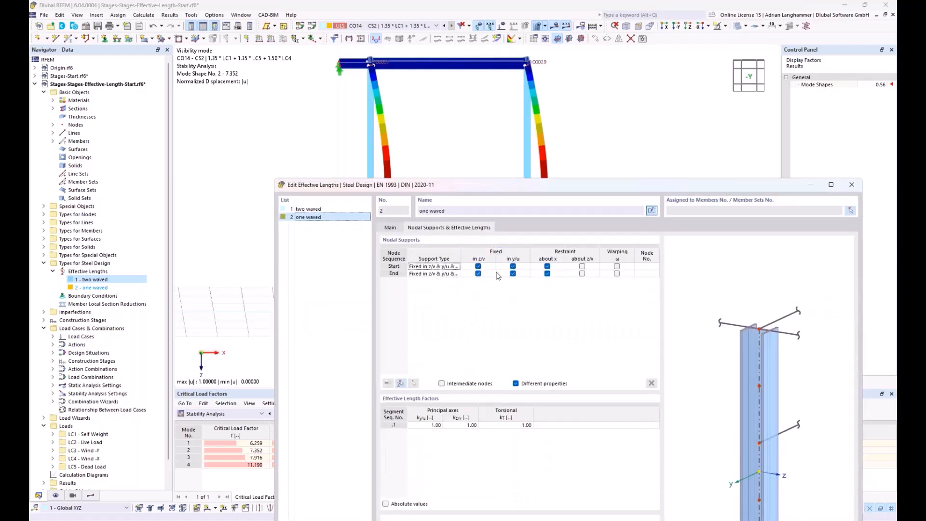
drag(466, 187, 430, 363)
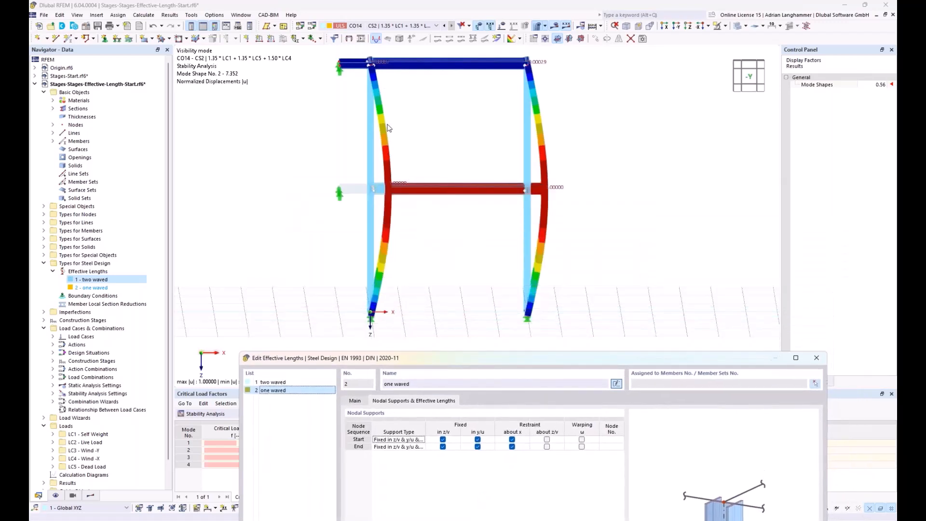
drag(521, 363, 550, 41)
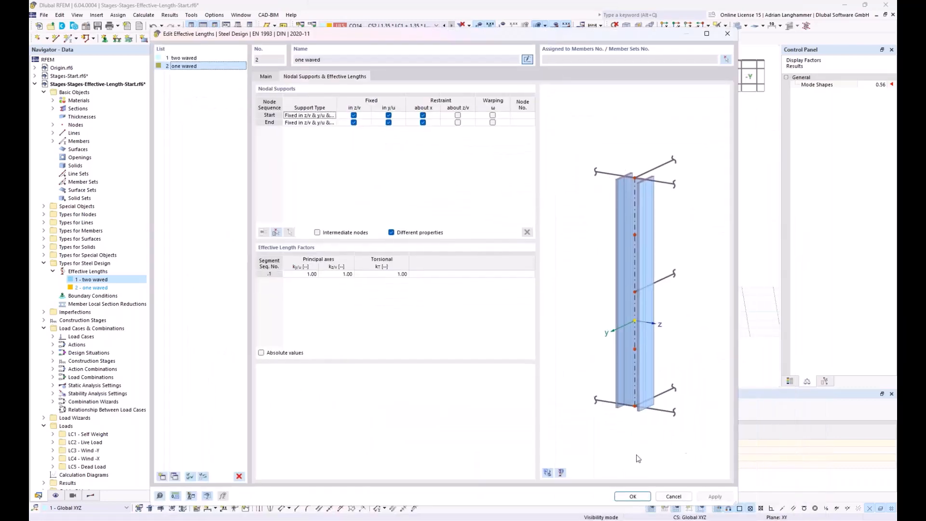
click(632, 496)
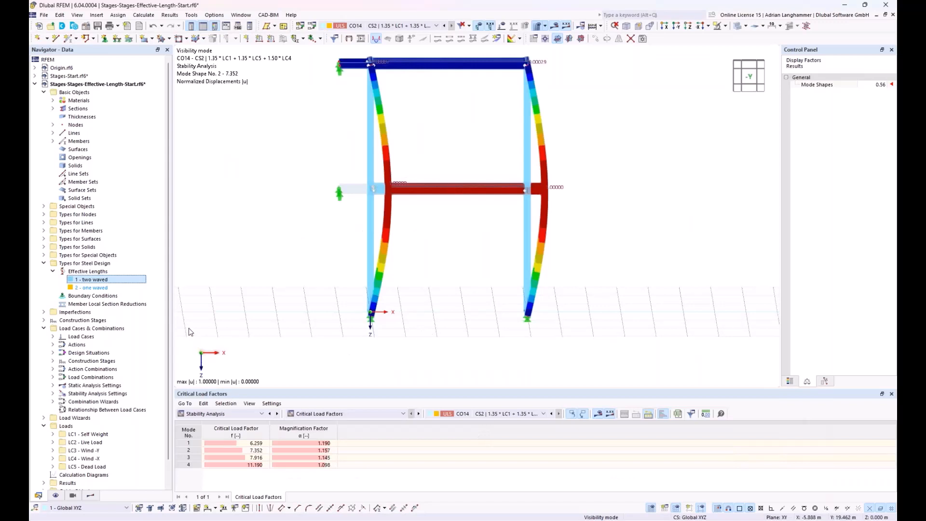
In the member changes of construction stage CS2 - construction, add a property modification for columns 2, 5, 6 and 12
click(44, 320)
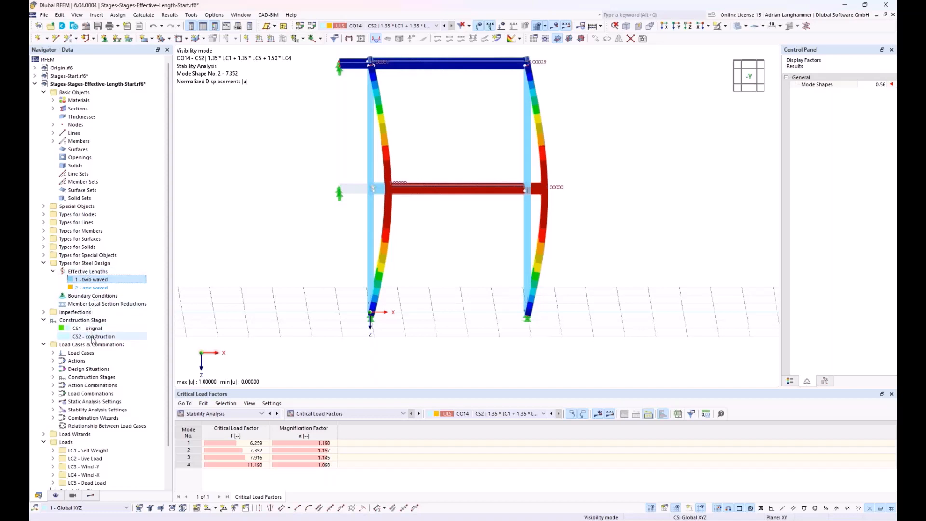
double_click(75, 337)
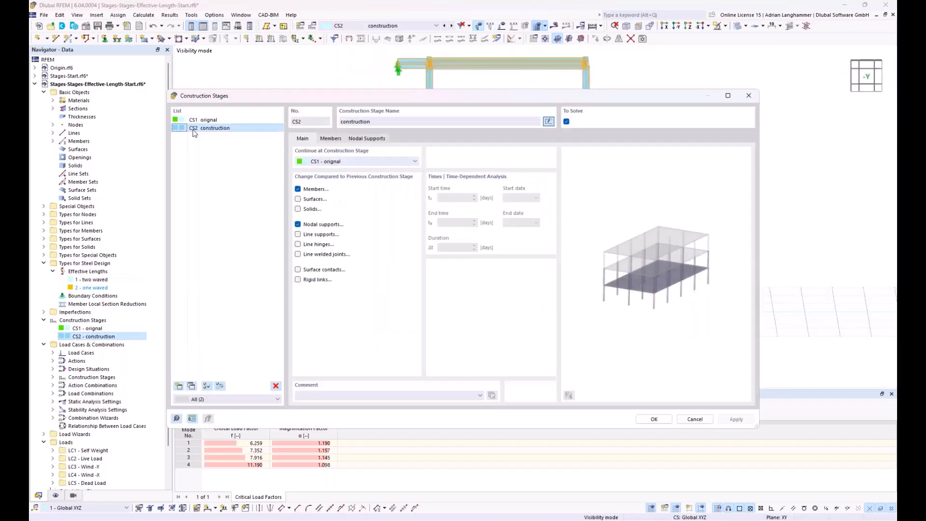
click(330, 139)
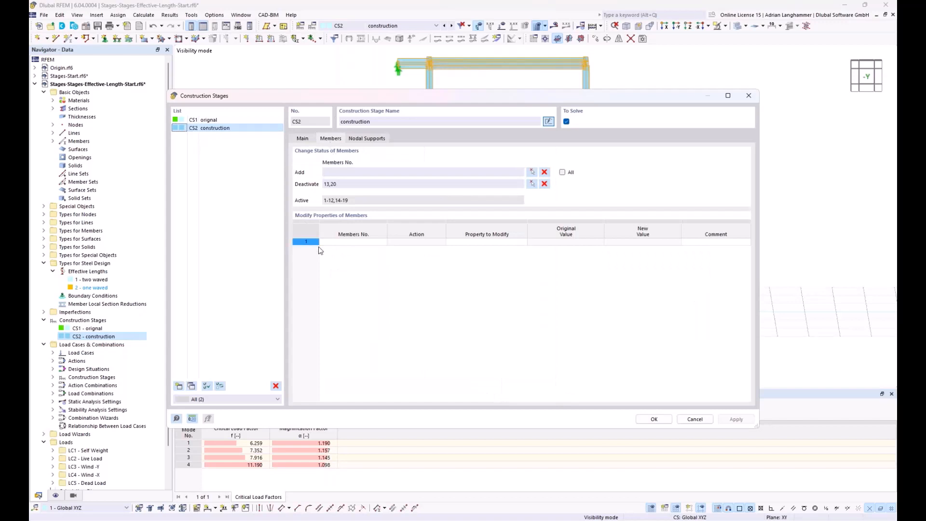
drag(418, 99, 442, 319)
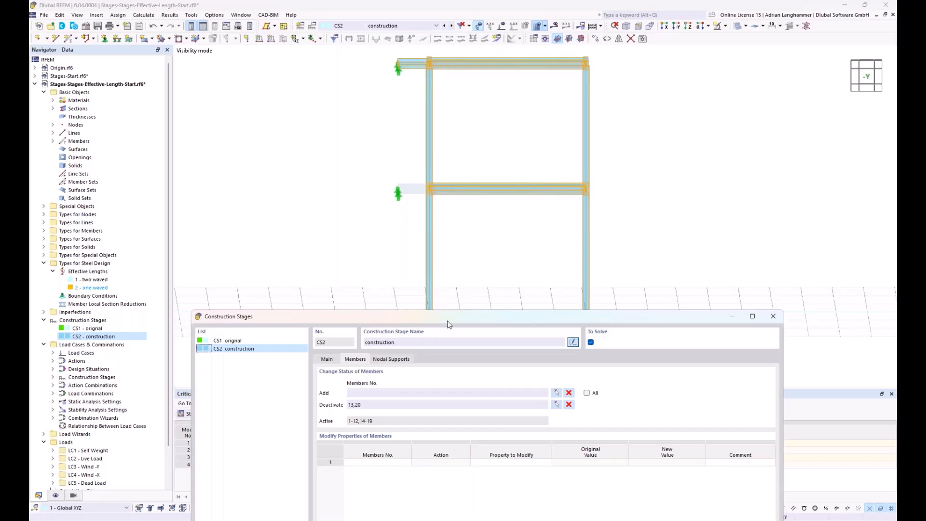
drag(452, 316, 447, 120)
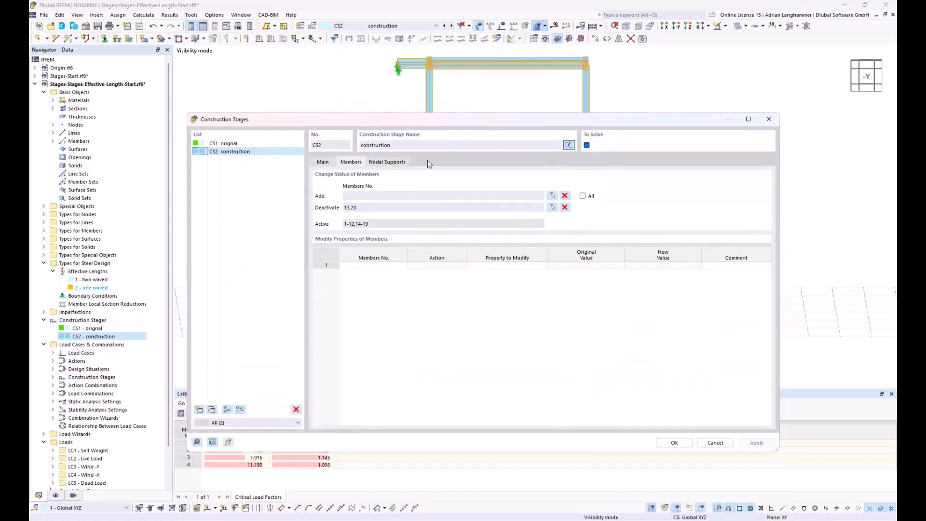
click(388, 266)
click(403, 265)
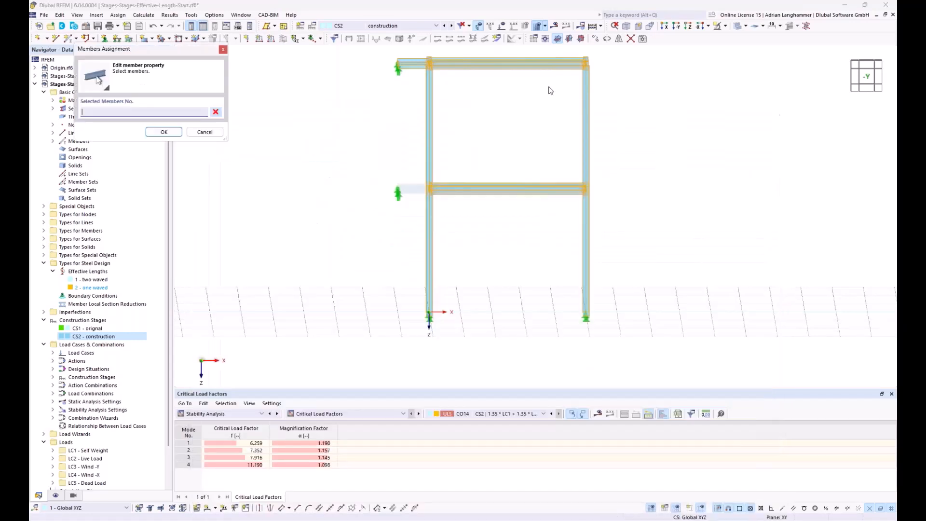
drag(640, 141, 401, 104)
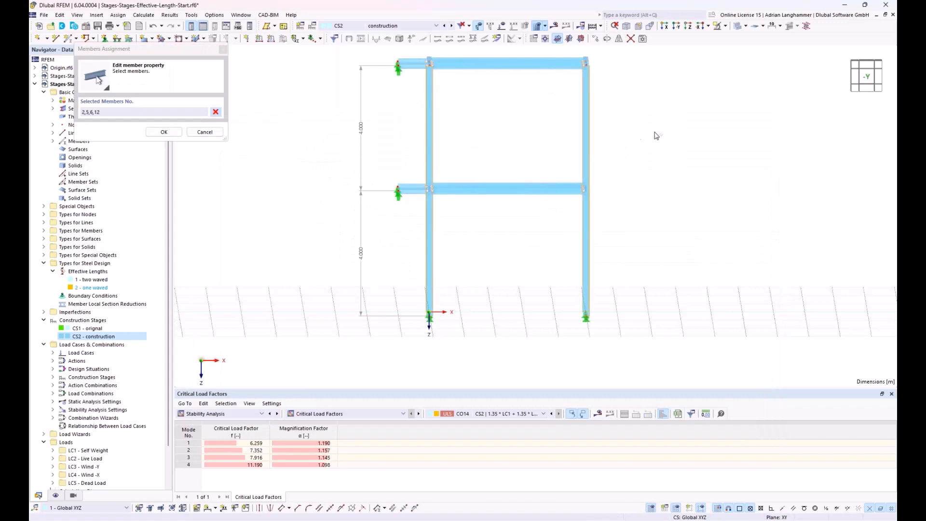
ctrl+middle_drag(653, 136, 586, 128)
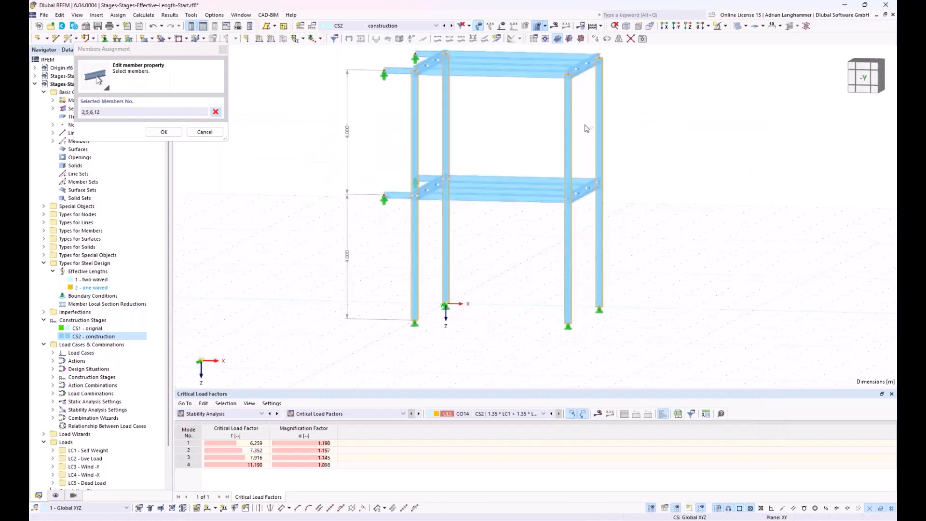
click(171, 132)
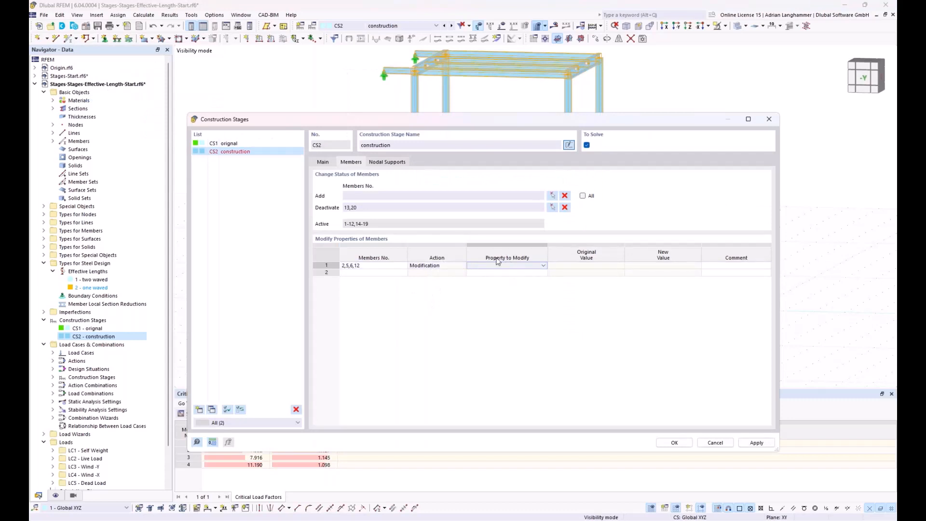
Modify the columns' Steel design | Effective length property to "2 - one waved" and save the stage, accepting deletion of the affected results
click(543, 266)
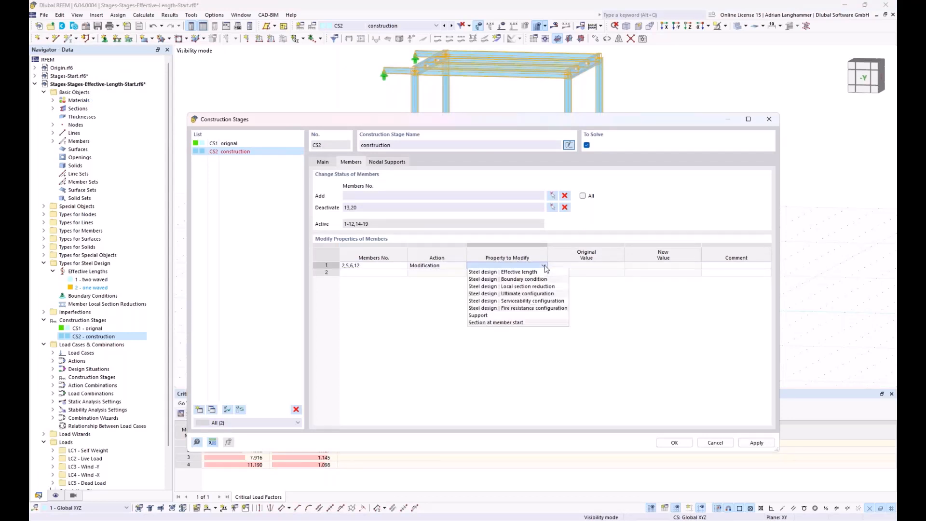
click(483, 273)
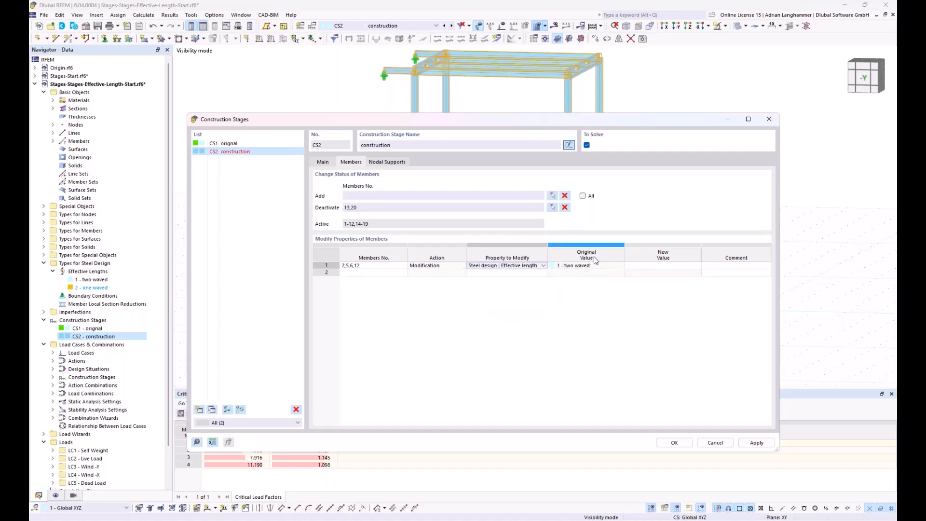
click(689, 266)
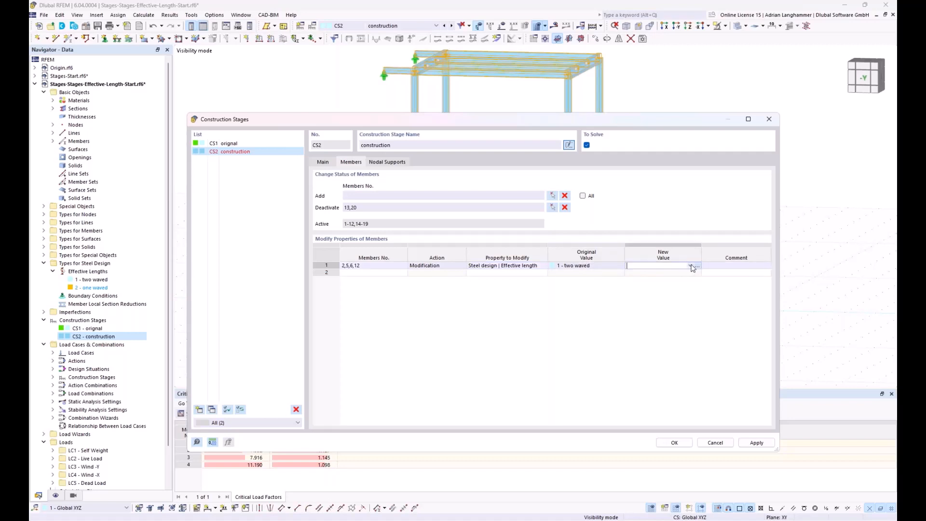
click(690, 266)
click(688, 278)
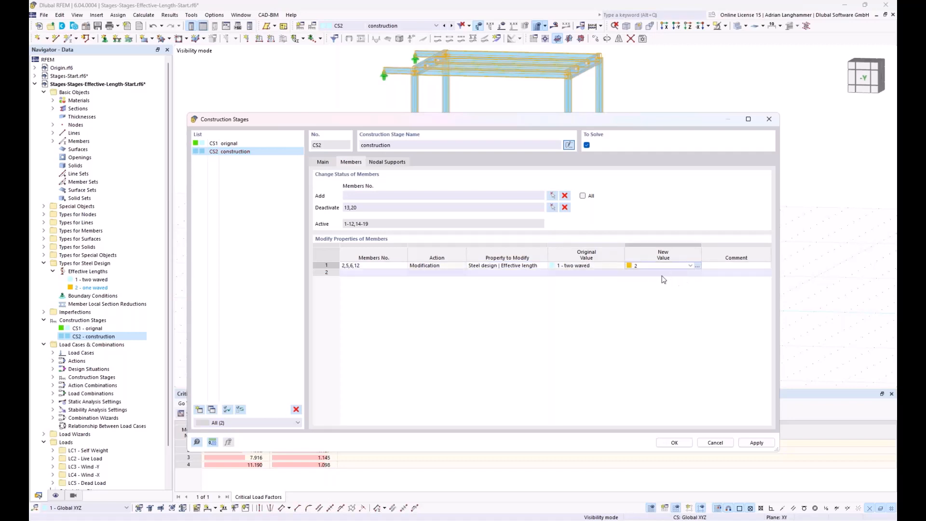
click(605, 267)
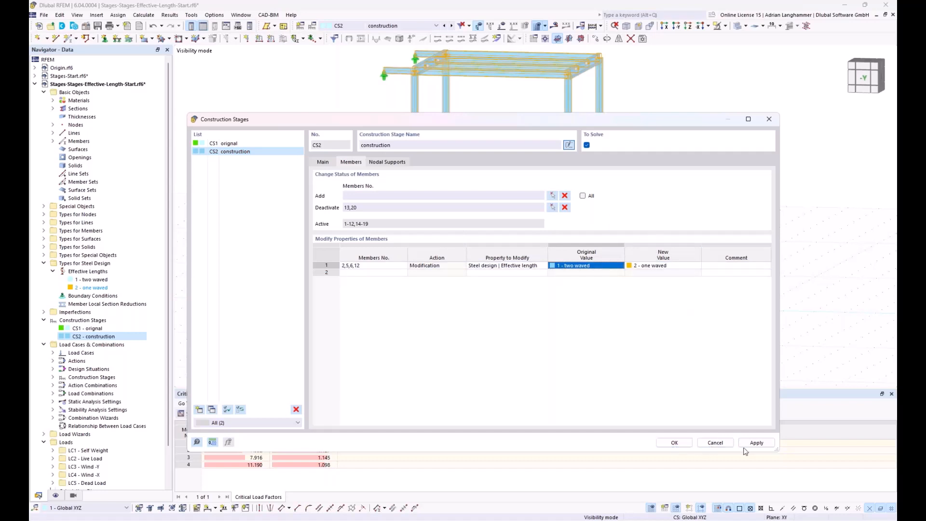
click(675, 442)
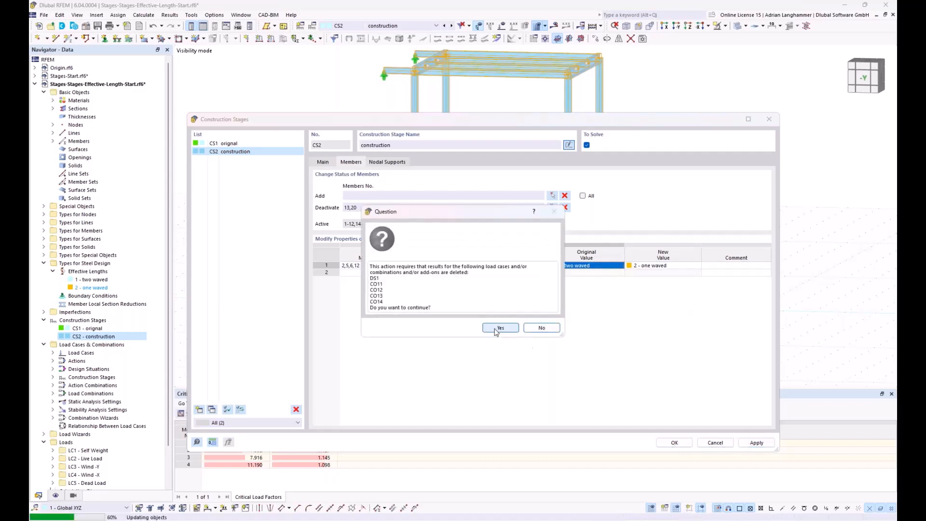
click(500, 329)
click(674, 443)
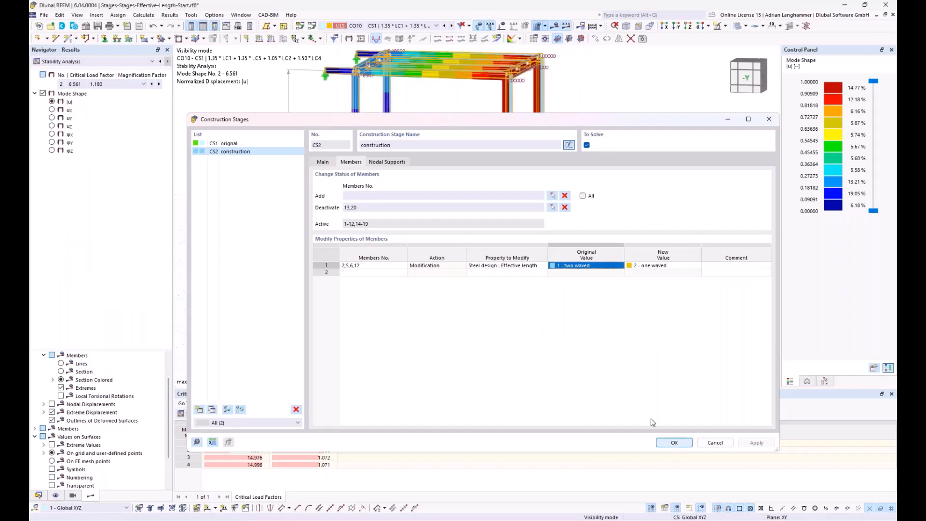
Switch the table to the Steel Design input data and run the steel design calculation
click(258, 414)
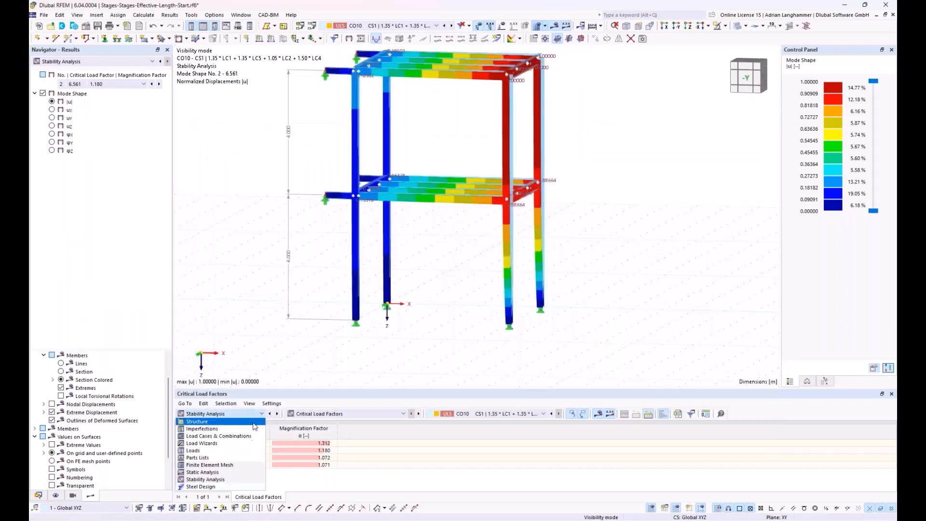
click(226, 487)
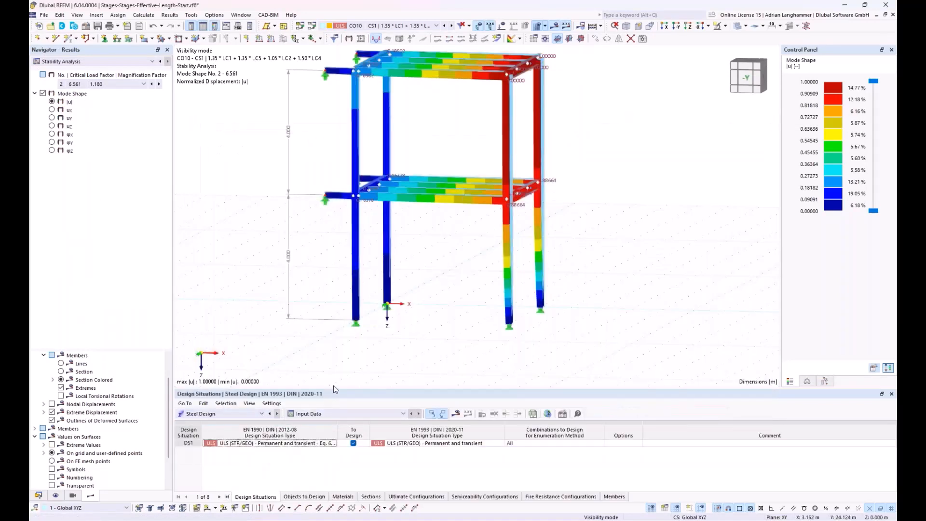
middle_drag(377, 340, 409, 357)
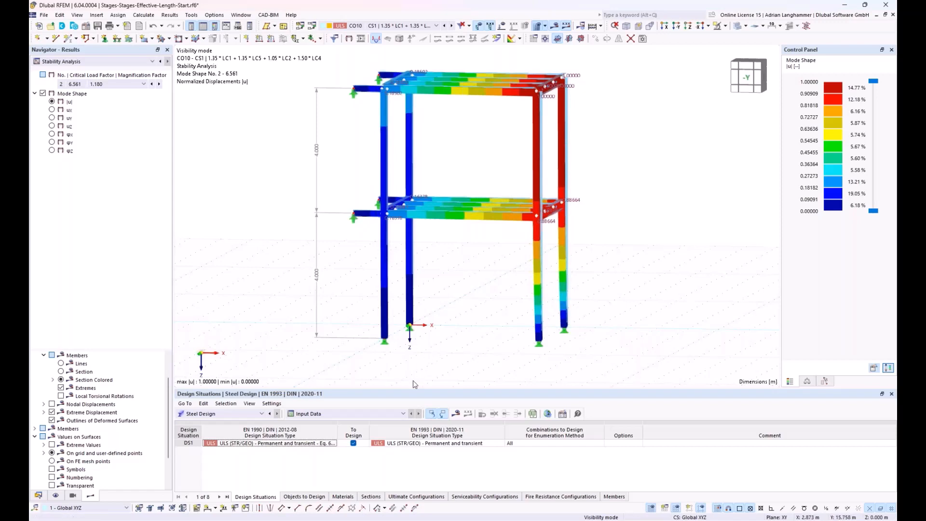
click(455, 415)
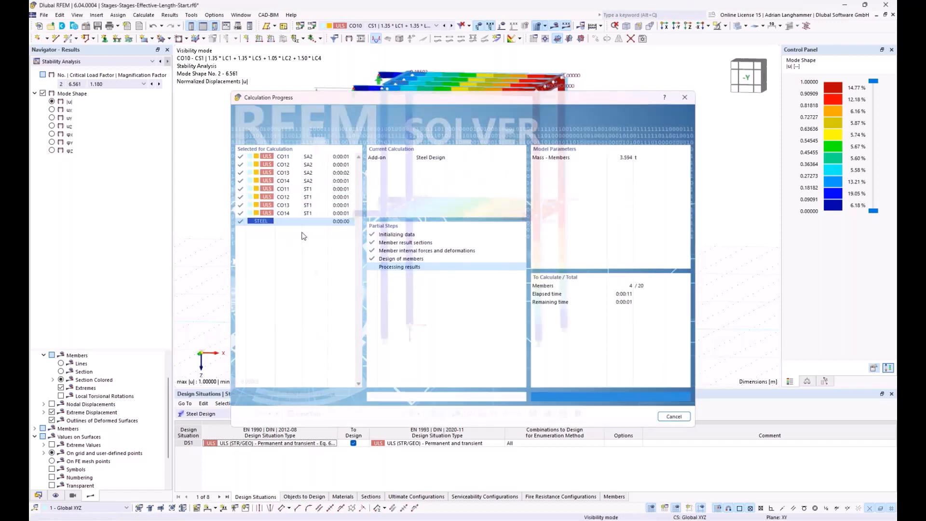
Display the steel design ratios on members by construction stage and enlarge the table to compare CS1 with CS2
click(313, 414)
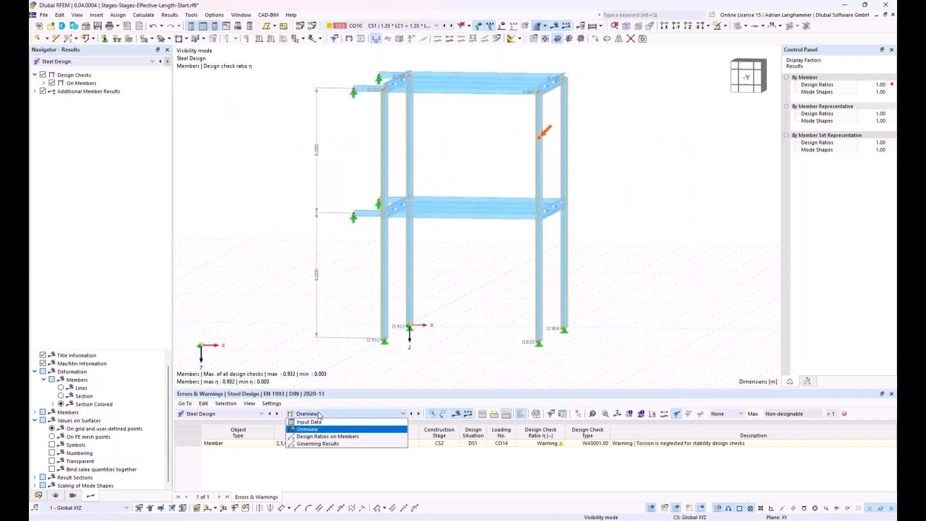
click(321, 437)
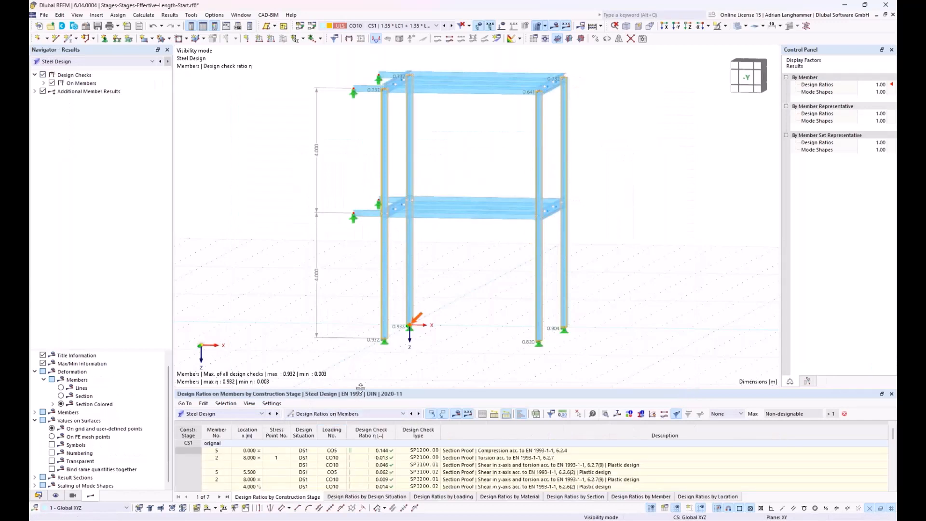
drag(361, 387, 366, 302)
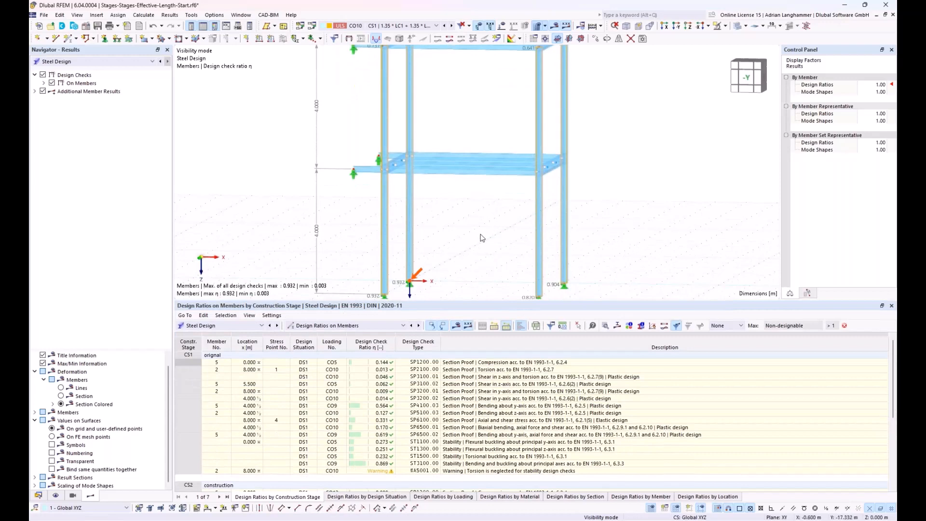
middle_drag(480, 232, 483, 289)
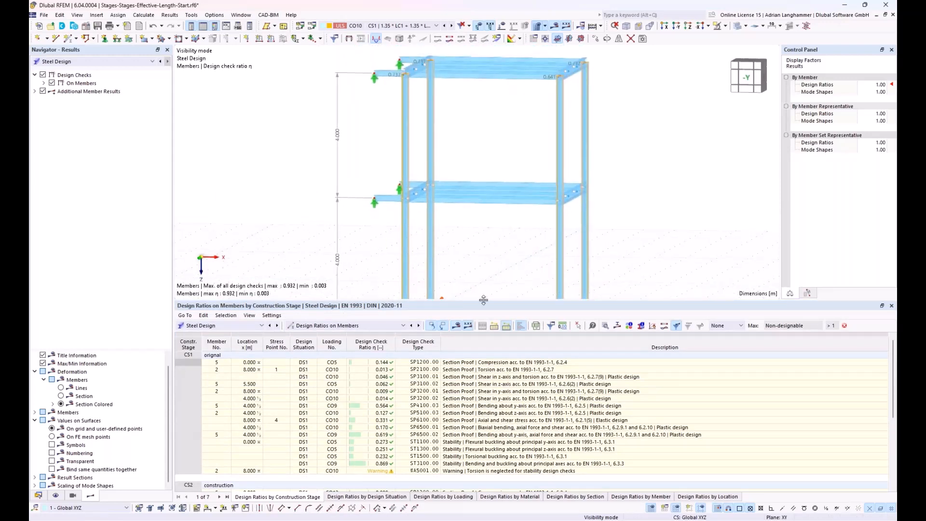
drag(483, 299, 491, 212)
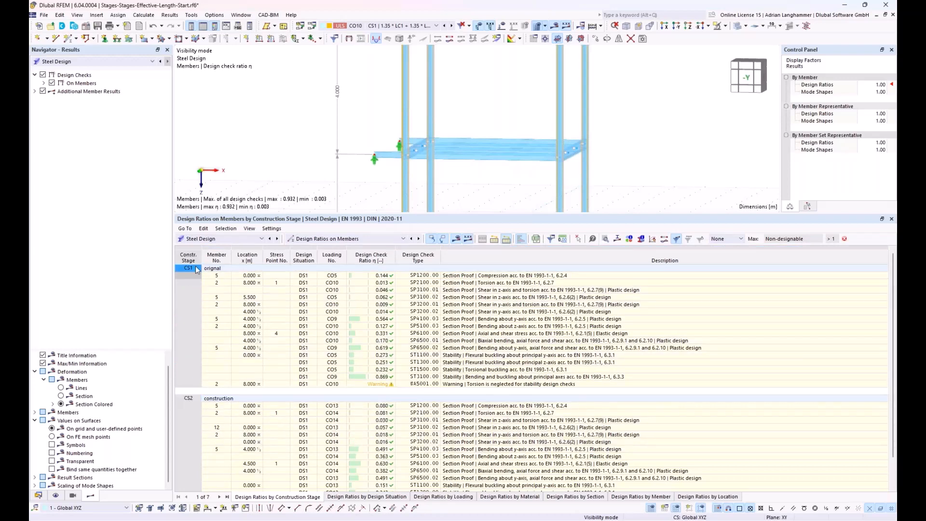
Examine the buckling length about the z-axis in the details of design check ST3100 for stage CS1
click(456, 378)
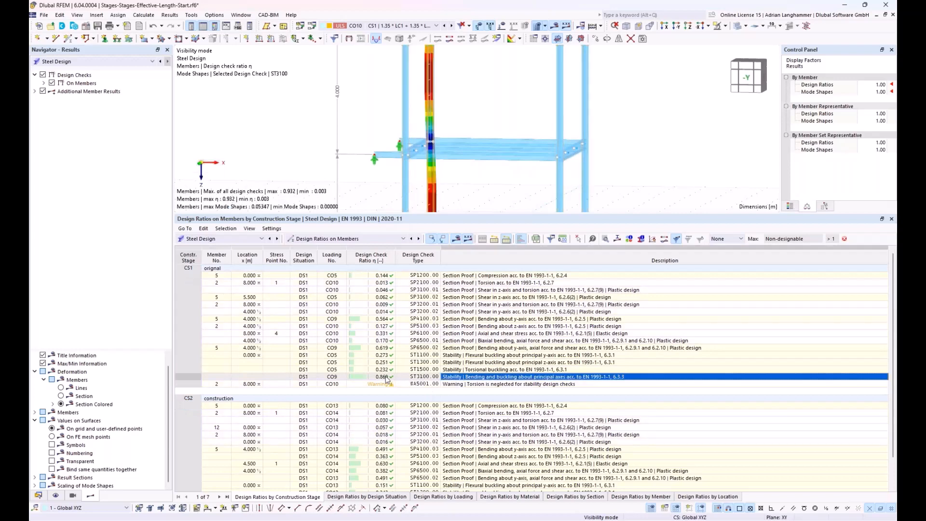
double_click(471, 375)
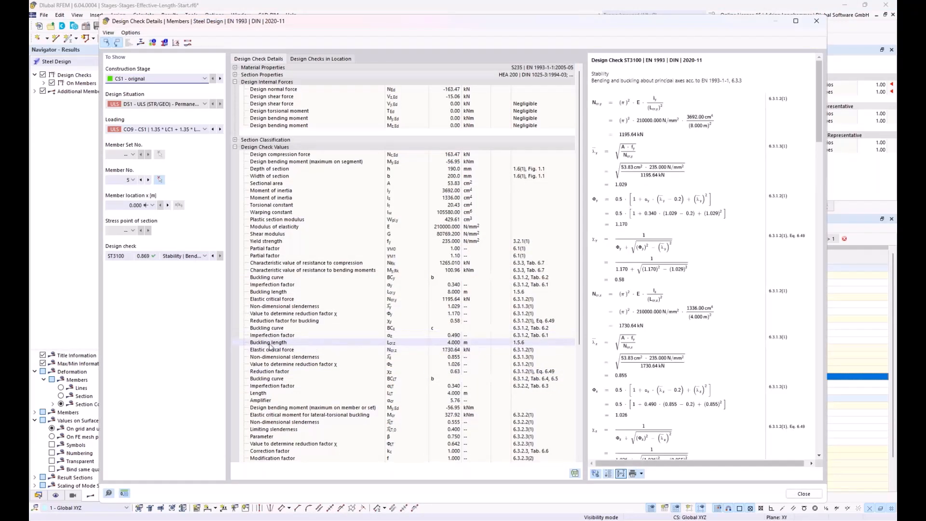
drag(259, 343, 443, 341)
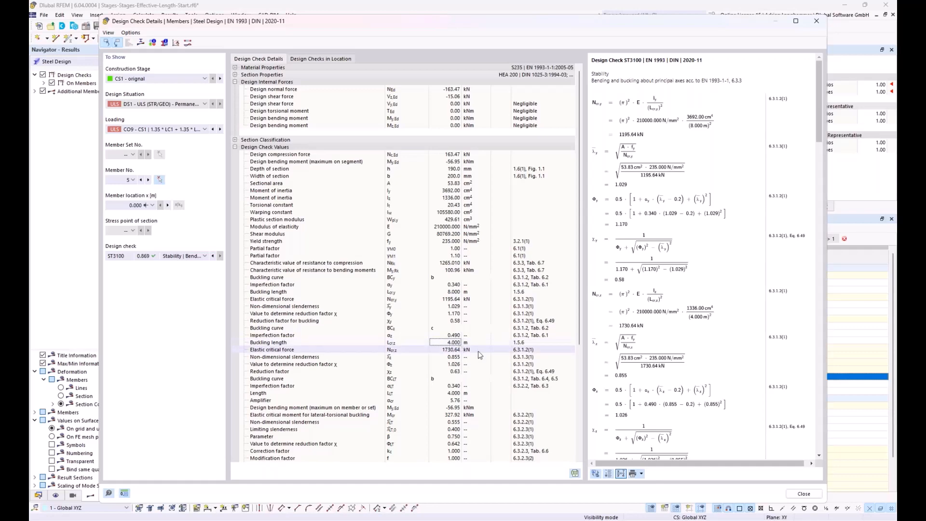
click(790, 495)
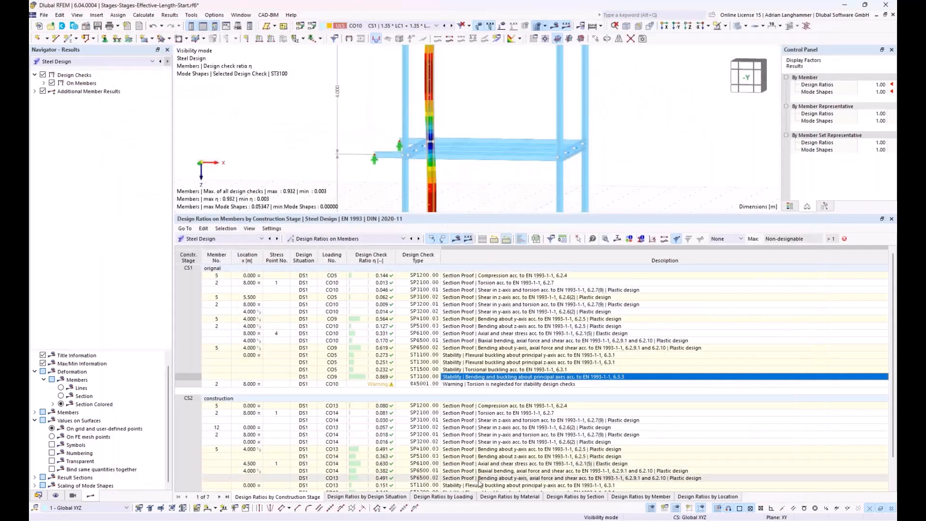
Examine the buckling length about the z-axis in the ST3100 design check details of stage CS2
scroll(466, 483, down, 1)
click(467, 481)
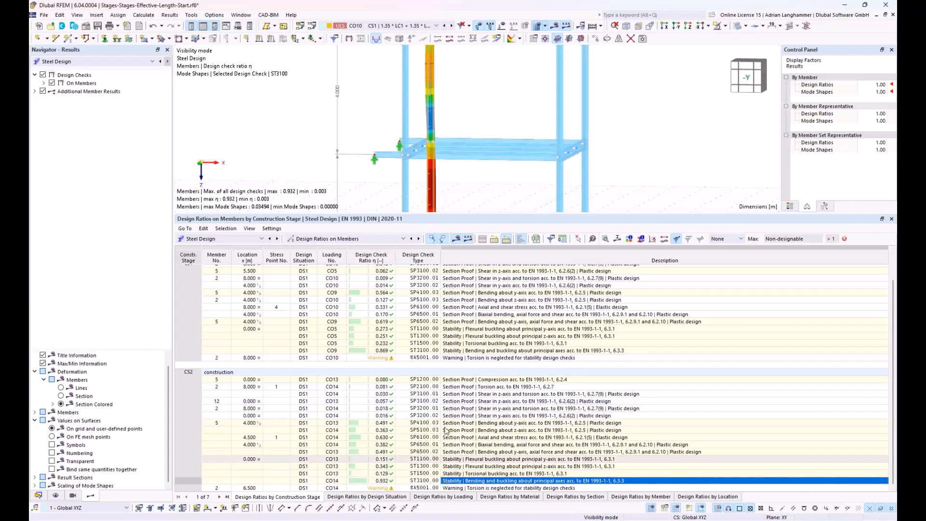
double_click(446, 482)
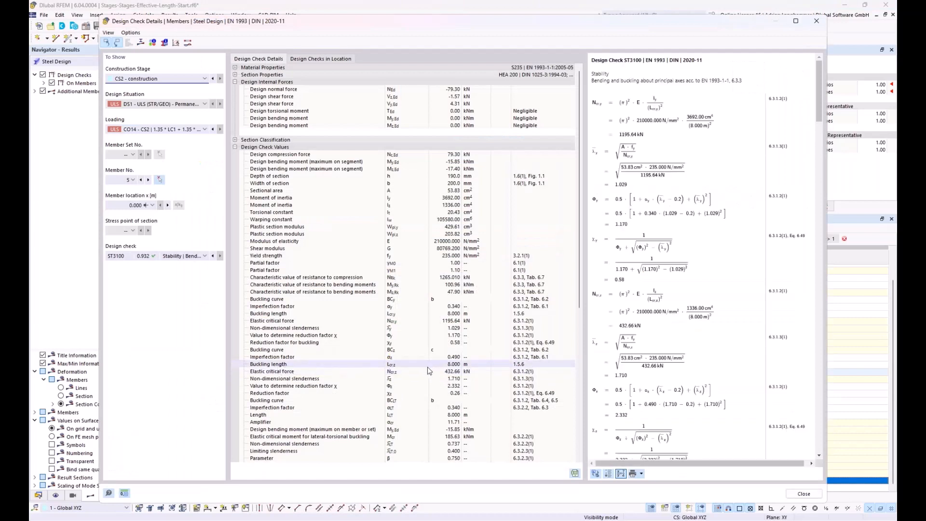
click(426, 366)
click(446, 366)
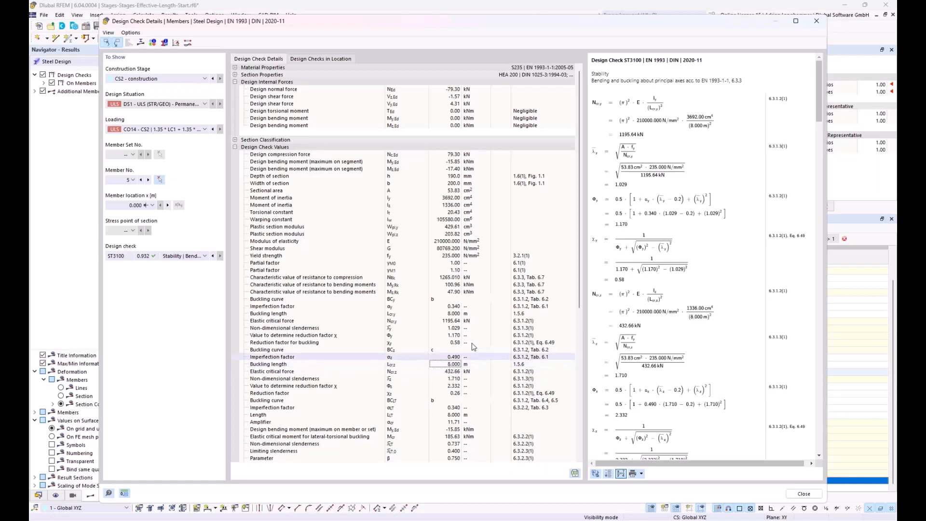
click(815, 21)
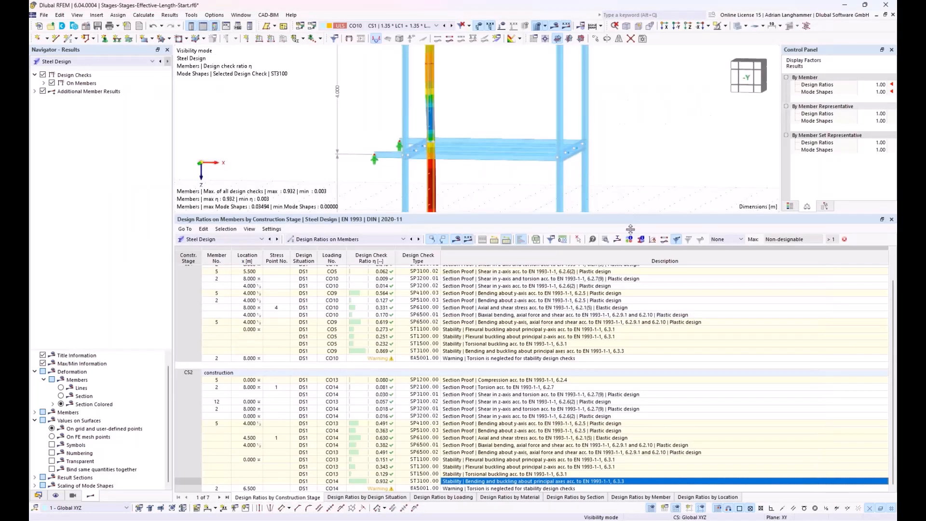
Shrink the design ratio table to show the whole frame and bring back the model data tree
drag(629, 218, 614, 364)
mouse_move(618, 262)
middle_down()
mouse_move(614, 251)
mouse_move(602, 255)
middle_up()
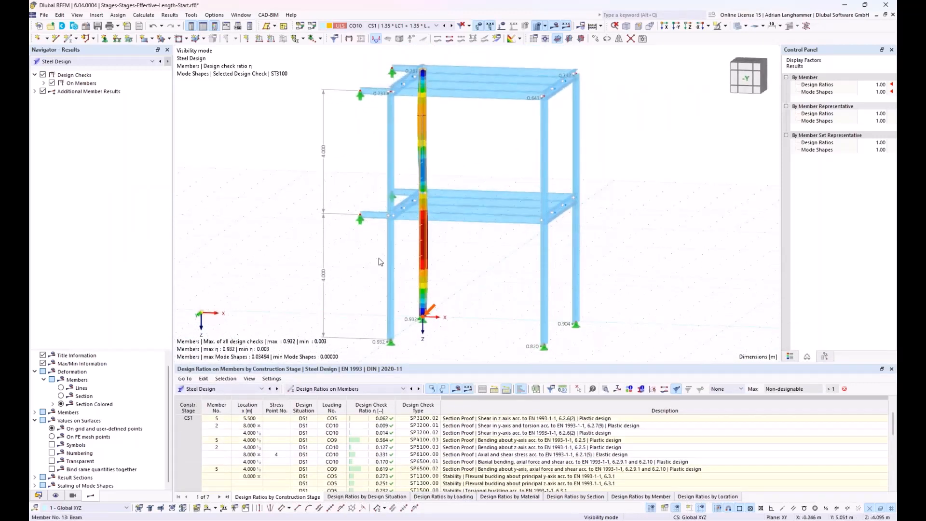
click(38, 495)
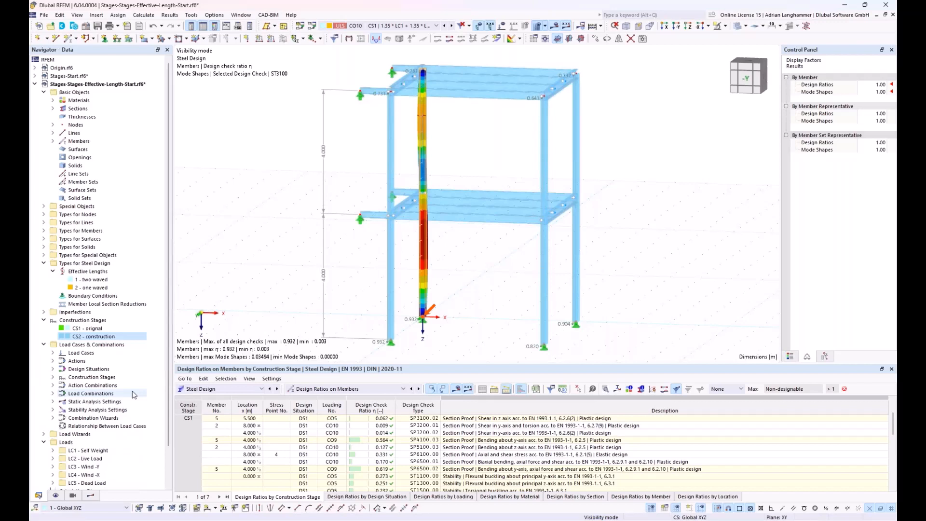
Examine the member properties that can be modified in construction stage CS2 and close its settings without changes
double_click(83, 337)
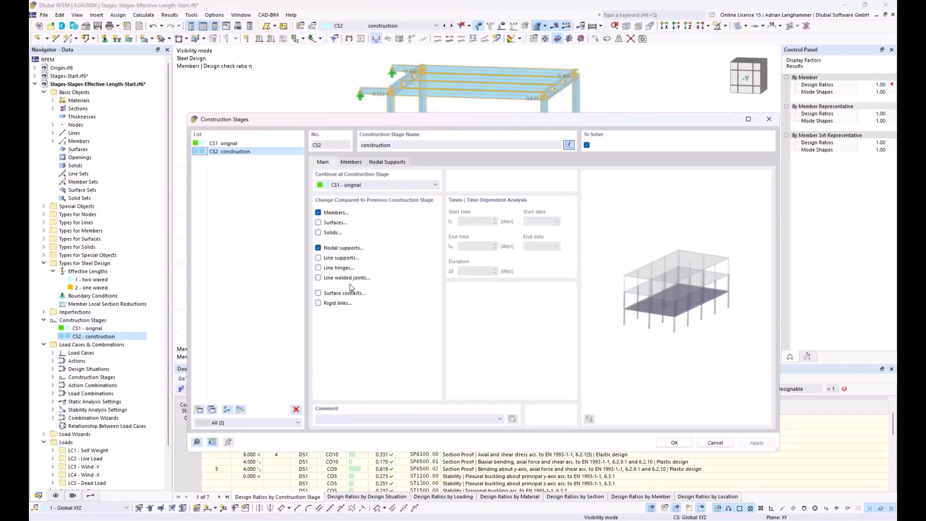
click(349, 163)
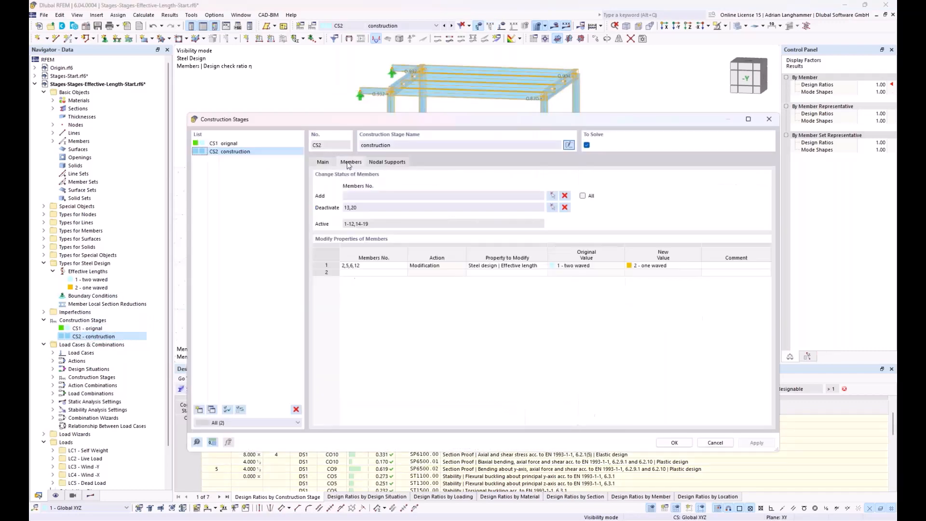
click(534, 265)
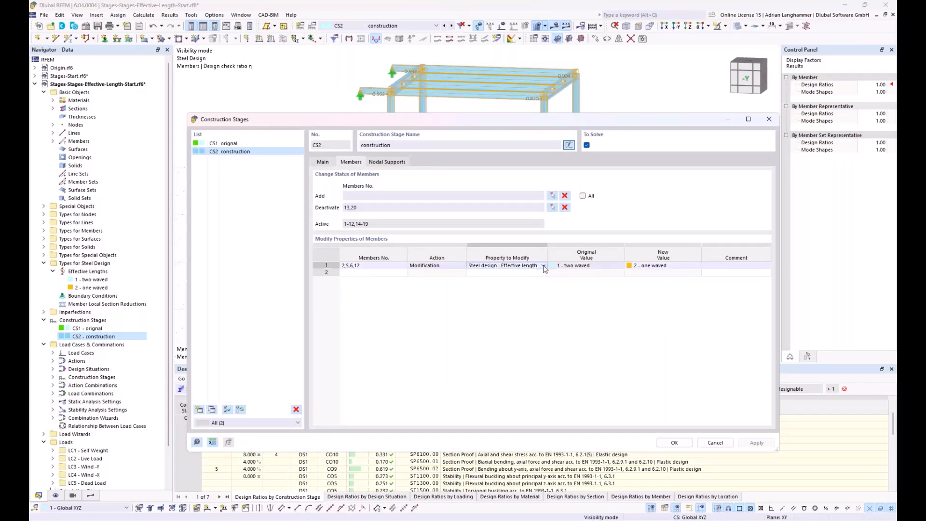
click(544, 266)
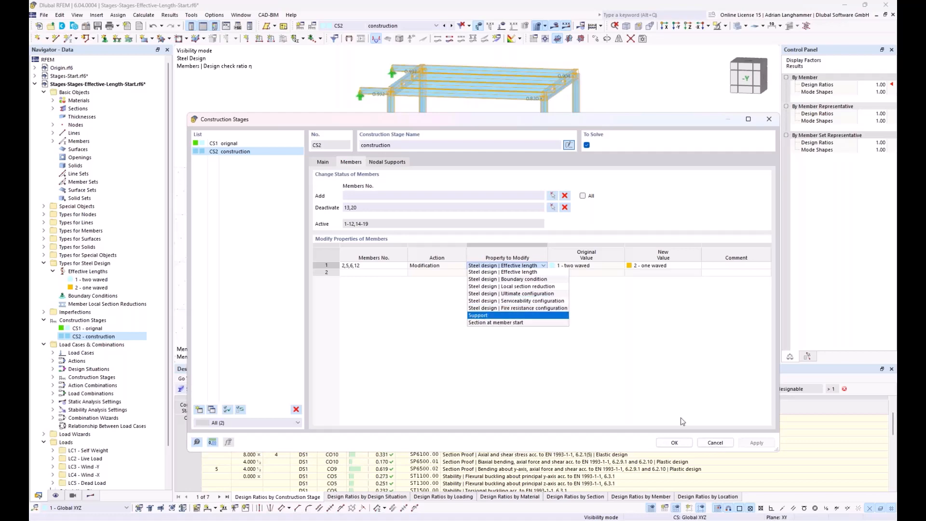
click(715, 443)
click(714, 443)
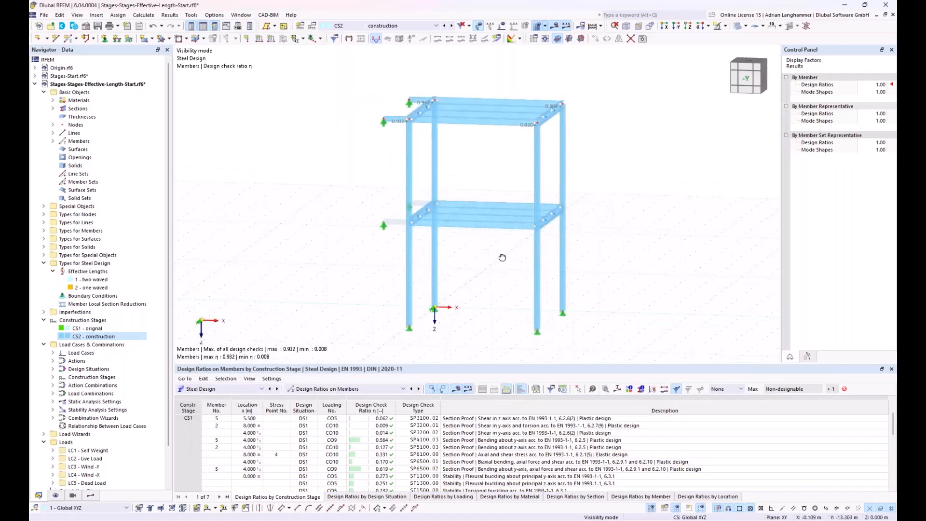
mouse_move(555, 258)
ctrl+middle_down()
mouse_move(513, 251)
mouse_move(542, 257)
ctrl+middle_up()
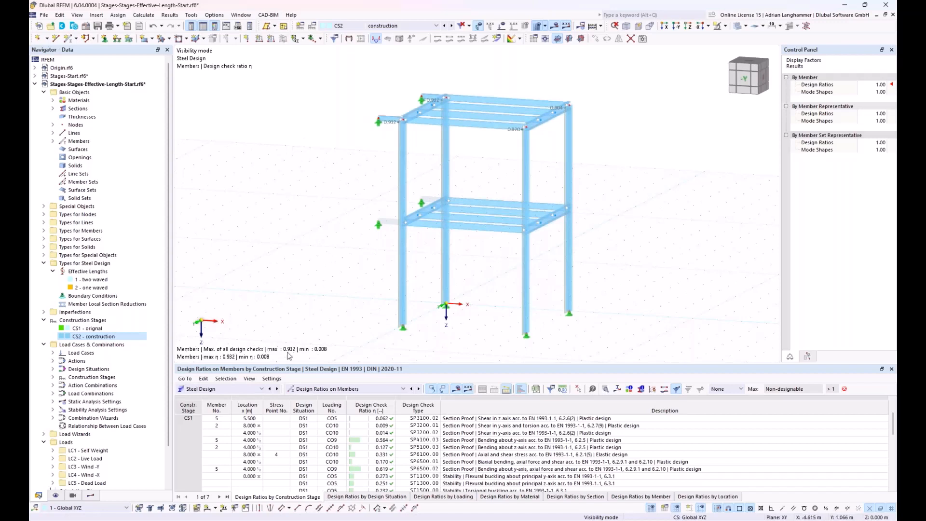
Open the Stages-Load_History.rf6 model from the EN file folder
mouse_move(102, 519)
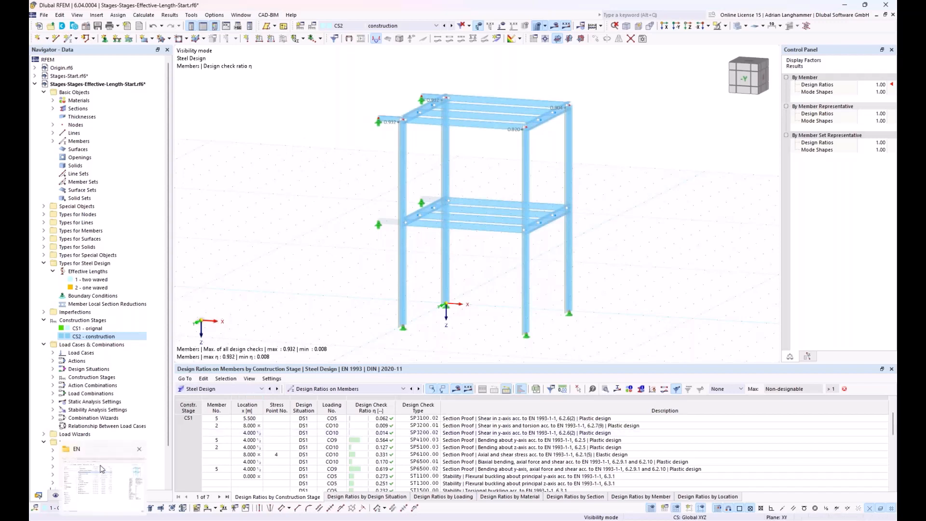
click(100, 466)
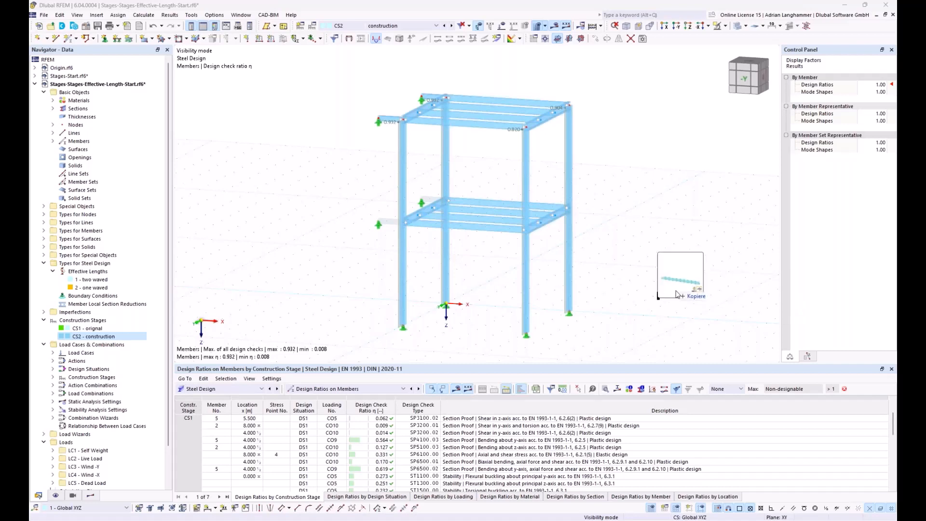
drag(683, 294, 657, 265)
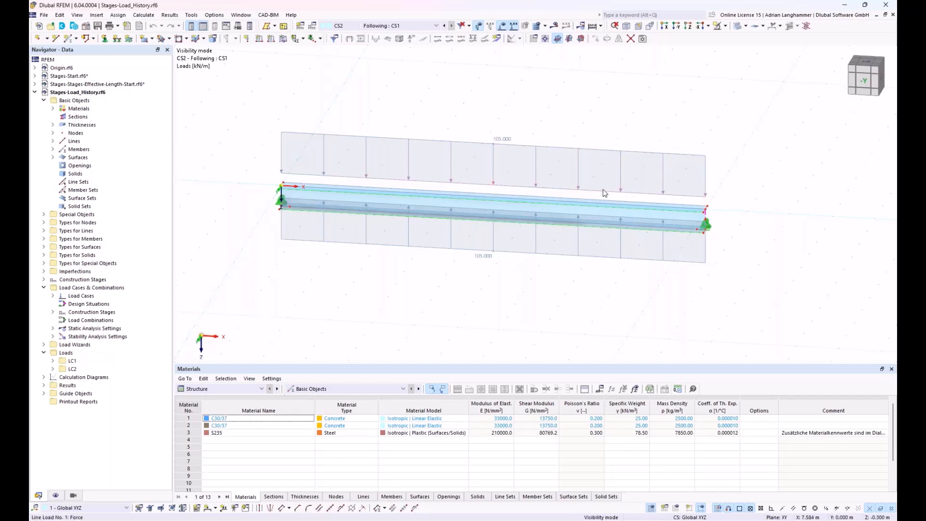
Examine the beam's surfaces and the Isotropic | Plastic (Surfaces/Solids) parameters of its S235 material
scroll(602, 191, up, 1)
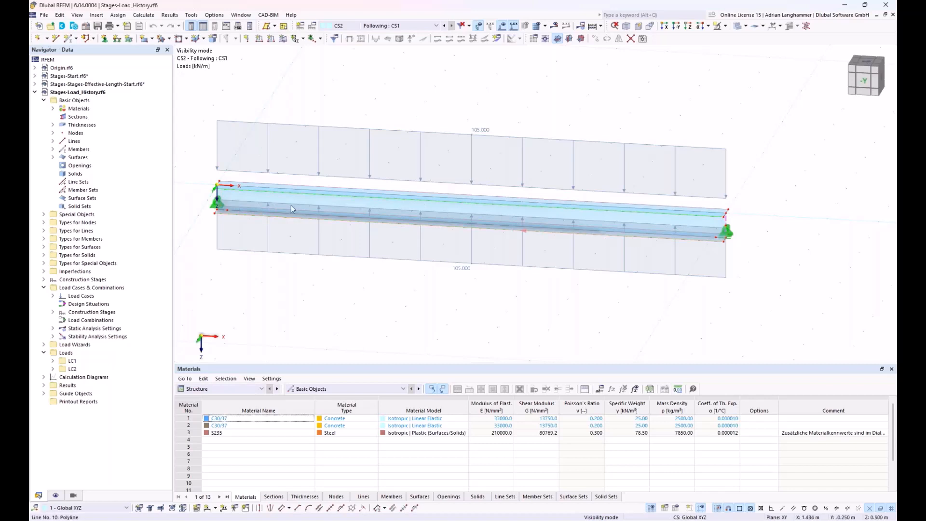
click(647, 218)
ctrl+middle_drag(647, 218, 695, 226)
click(695, 226)
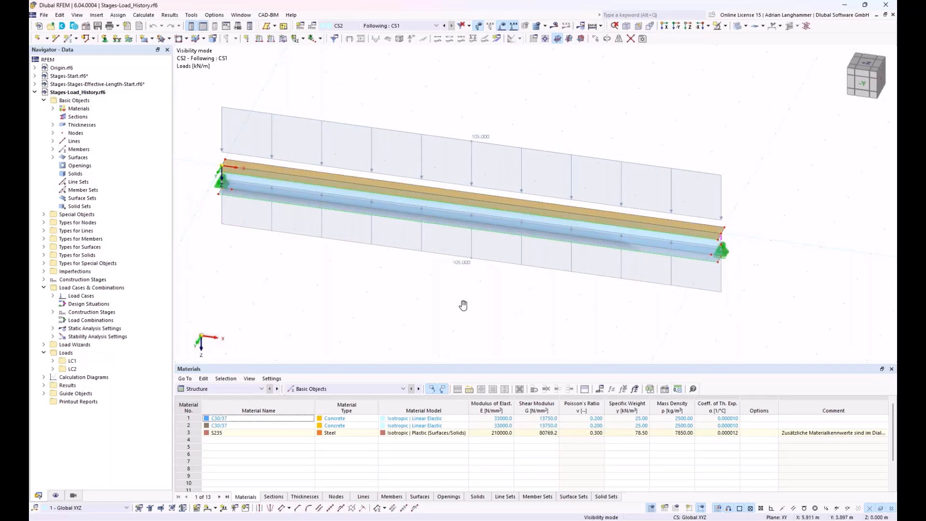
ctrl+middle_drag(462, 306, 481, 289)
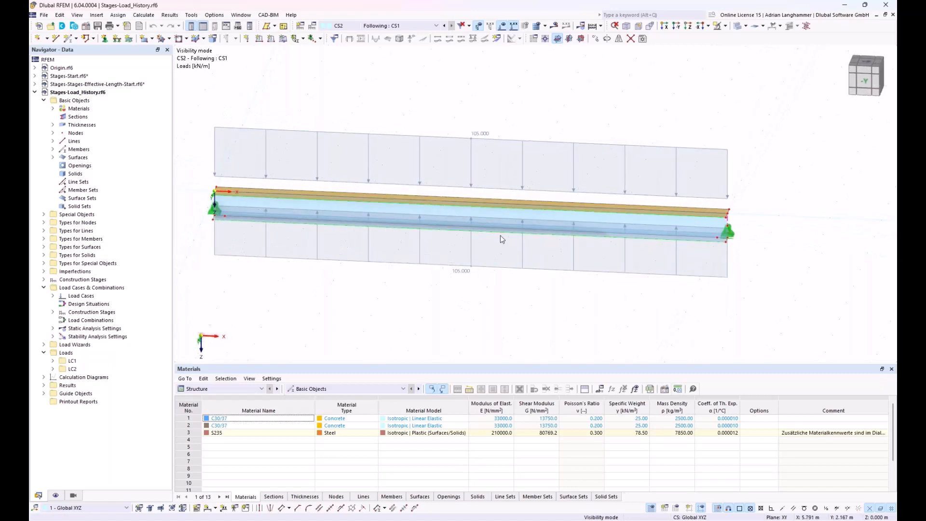
click(52, 109)
click(145, 133)
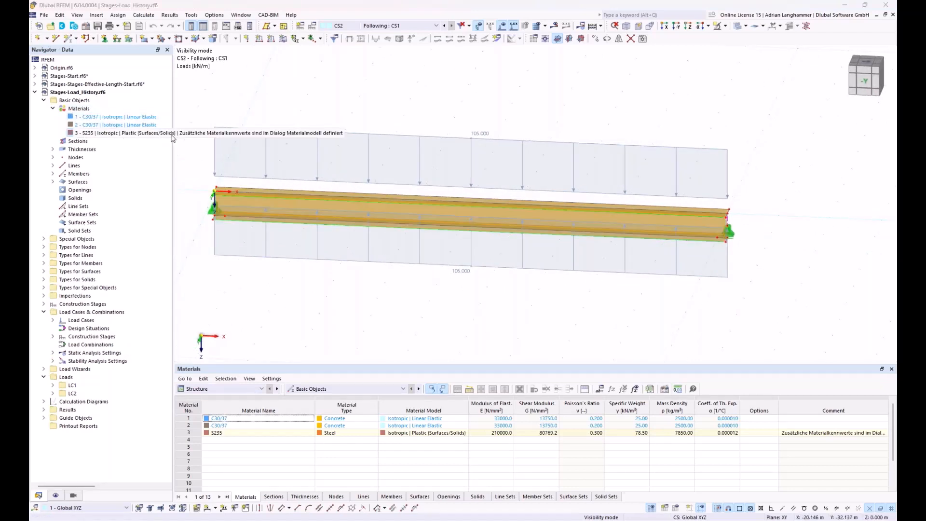
double_click(136, 133)
click(340, 116)
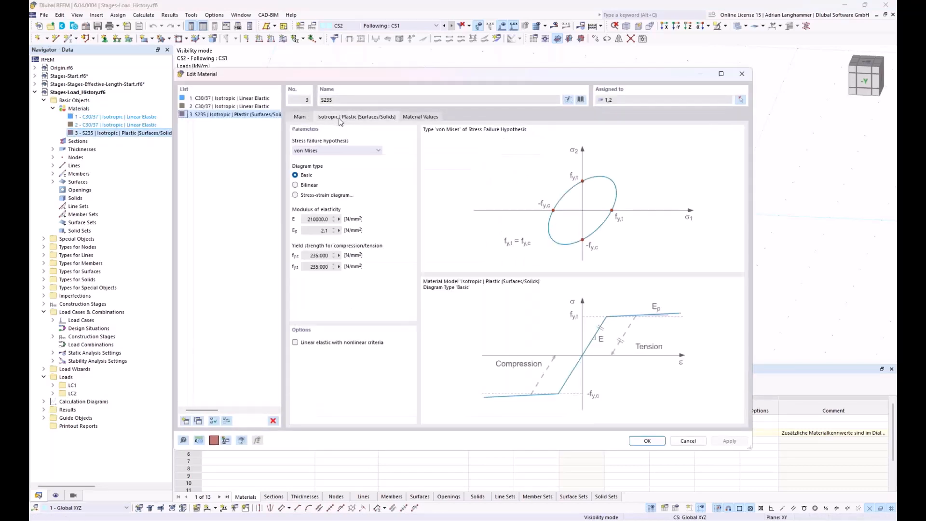
click(742, 74)
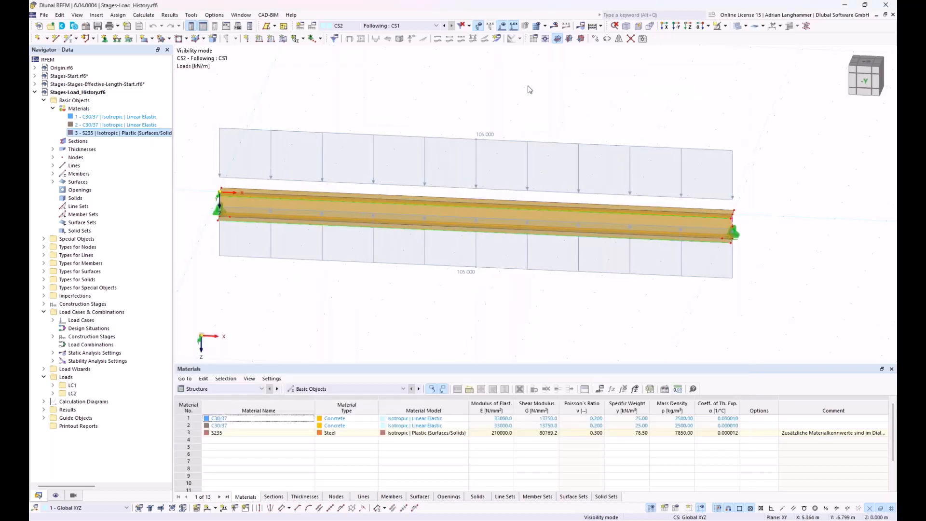
Compare the beam's line loads in load cases LC1 and LC2 and in construction stage CS1
click(388, 26)
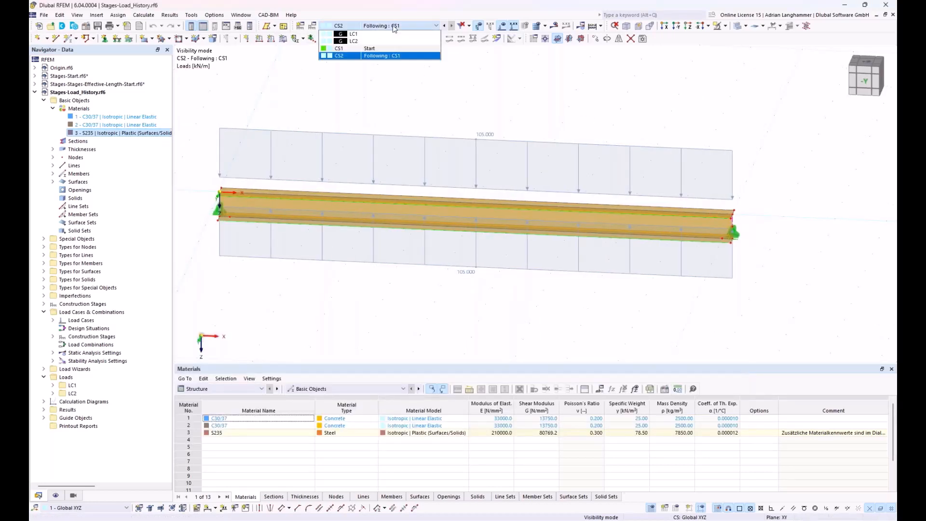
click(393, 35)
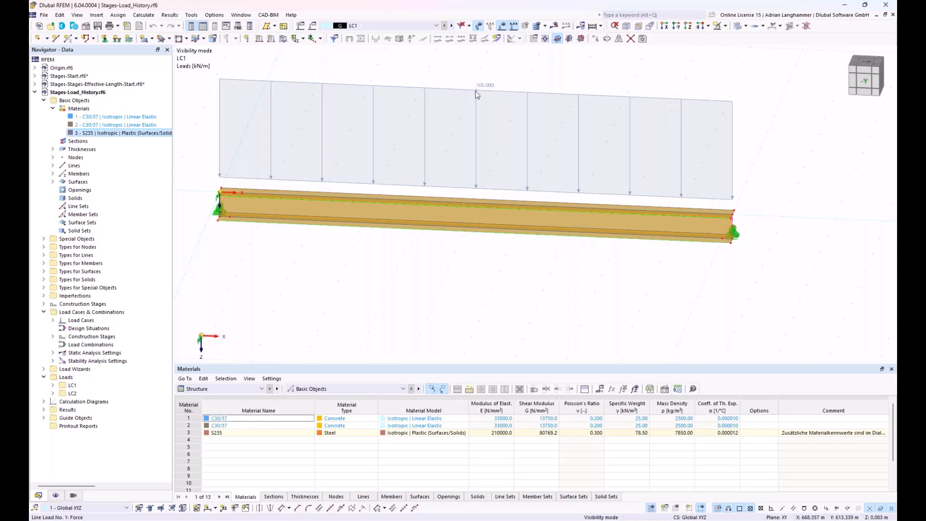
click(451, 26)
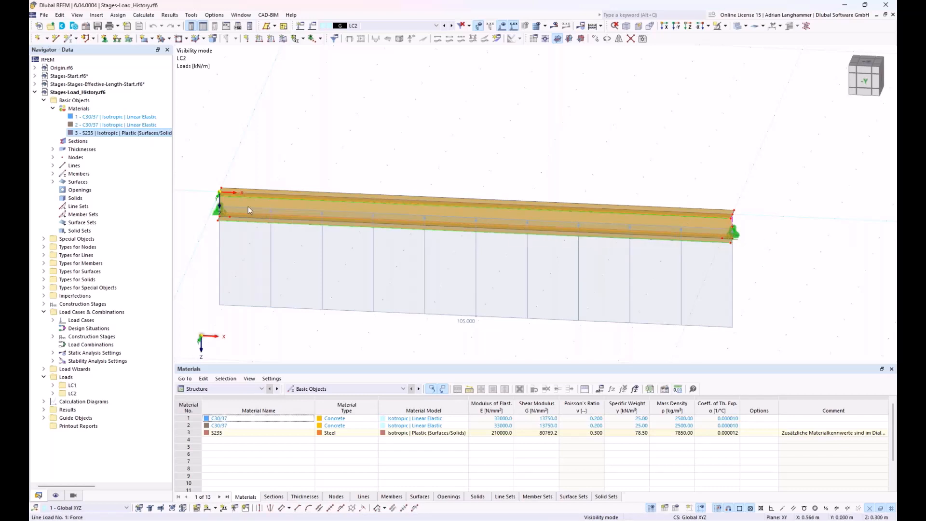
click(435, 26)
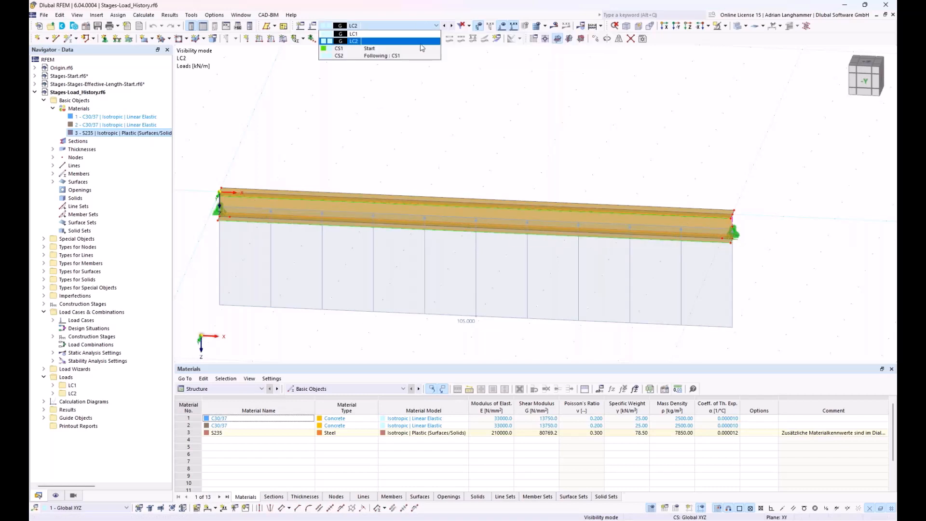
click(421, 49)
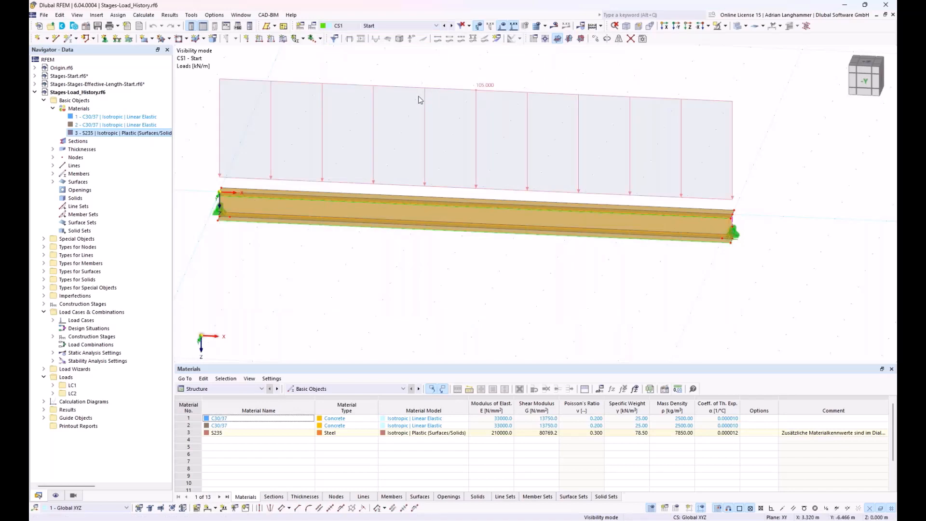
click(436, 25)
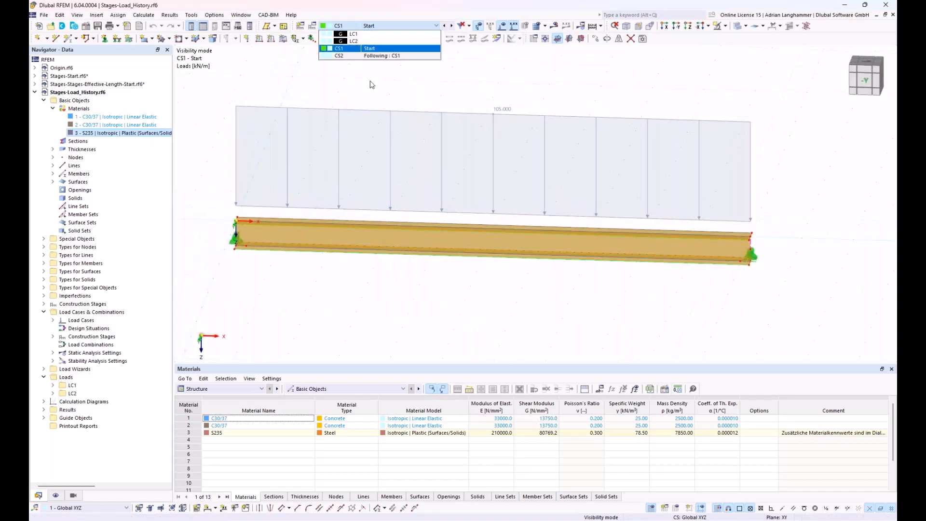
click(369, 34)
Display the global deformations |u| of the beam for construction stage CS1
click(436, 26)
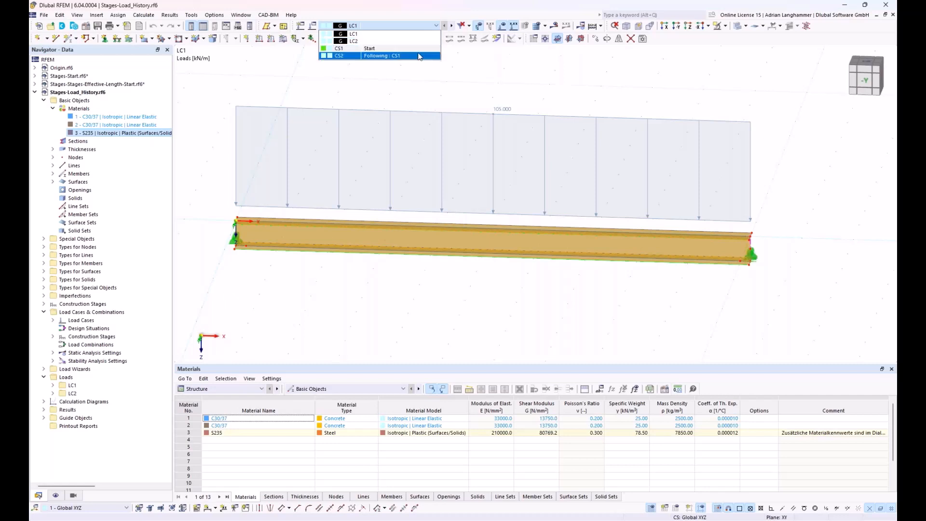
click(419, 49)
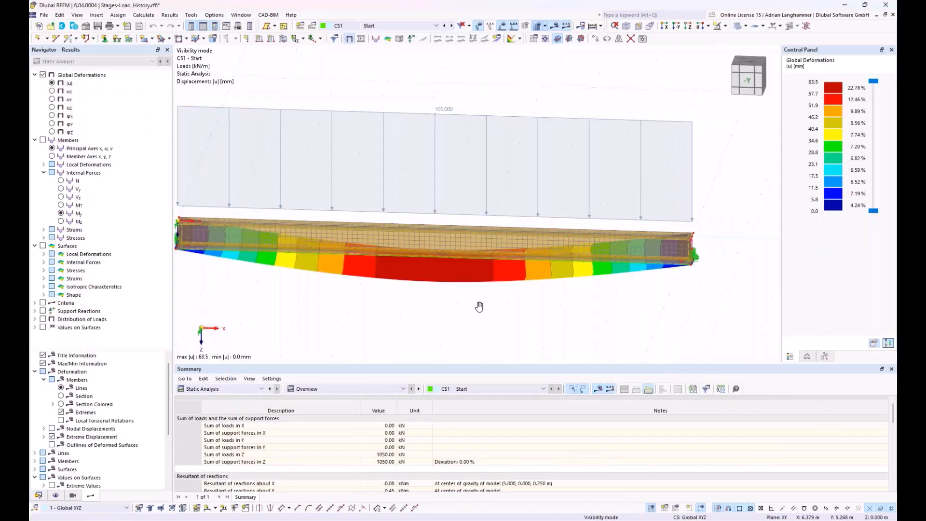
middle_drag(479, 307, 494, 278)
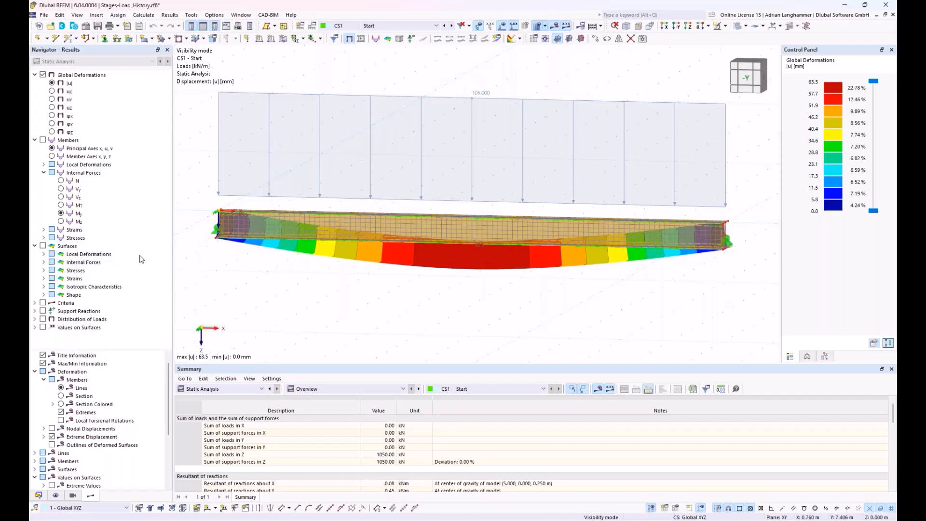
Display the equivalent plastic strains |εpl| criterion for stage CS1 and examine the plastic zones at midspan
click(35, 303)
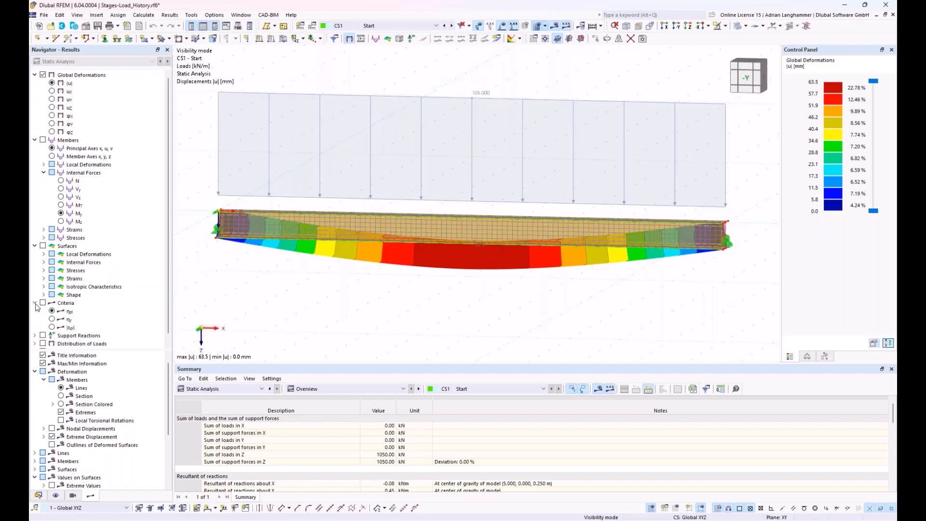
click(51, 327)
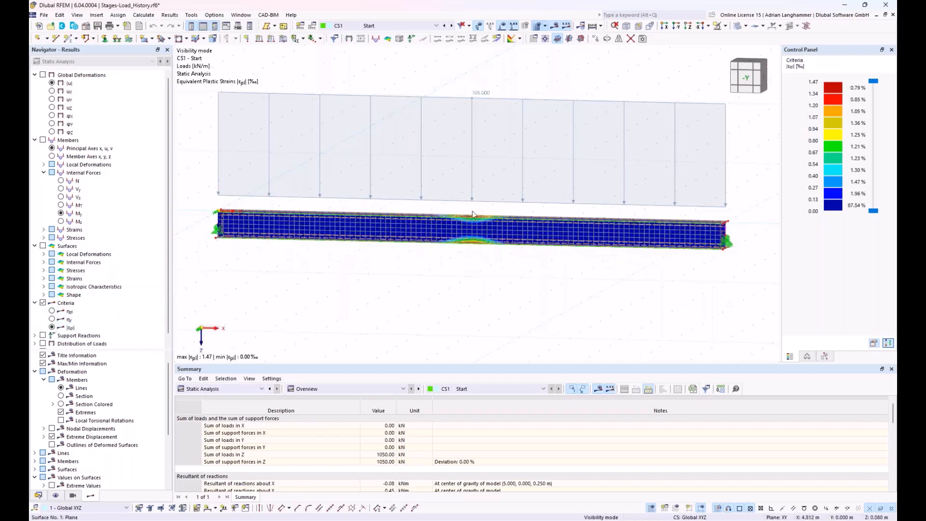
ctrl+middle_drag(463, 263, 471, 295)
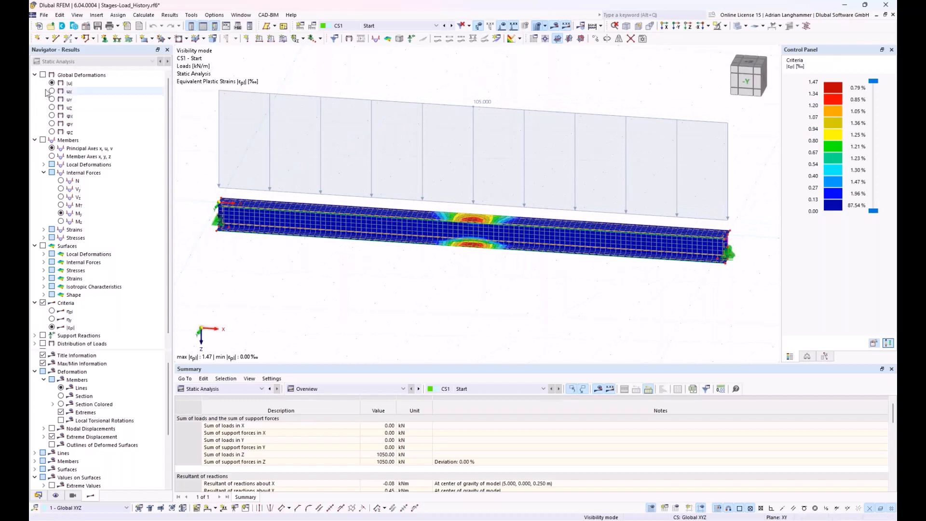
Return to the CS1 global deformations and show values on surfaces with extreme values enabled
click(43, 75)
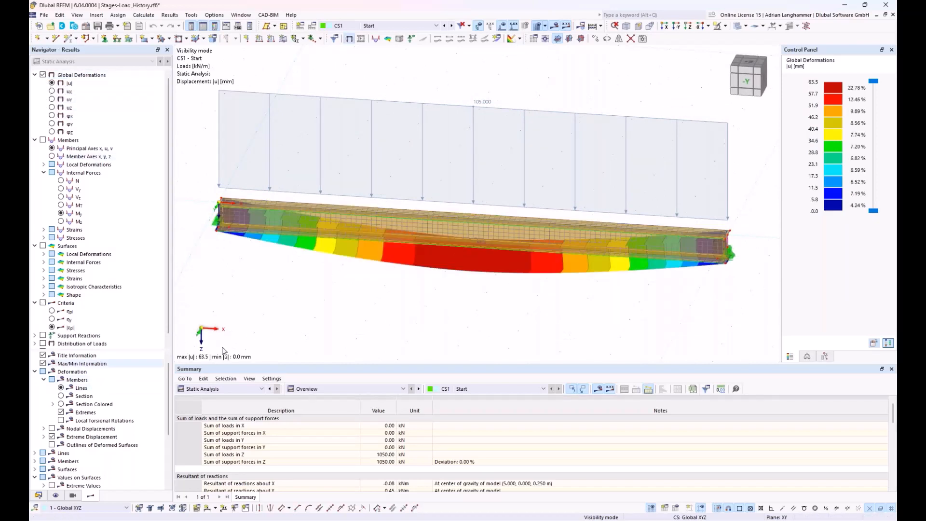
scroll(108, 413, down, 4)
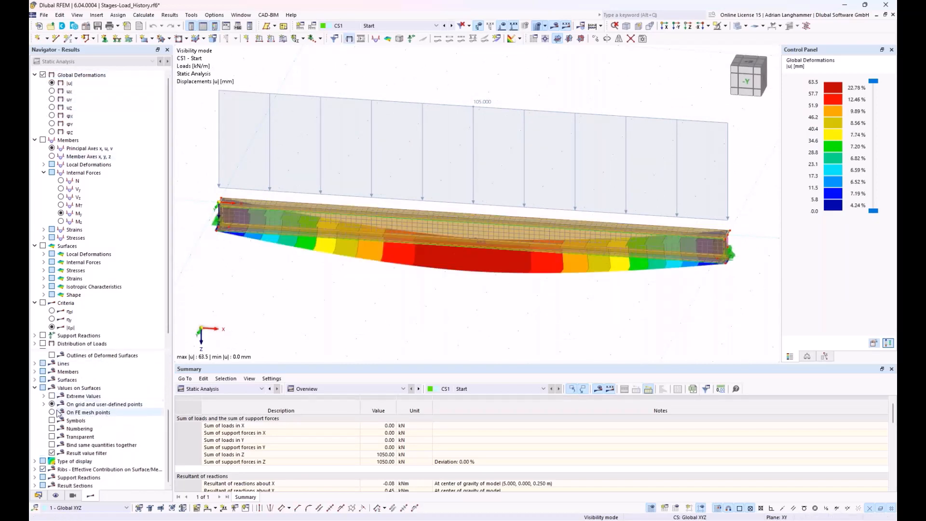
click(52, 396)
scroll(46, 343, down, 1)
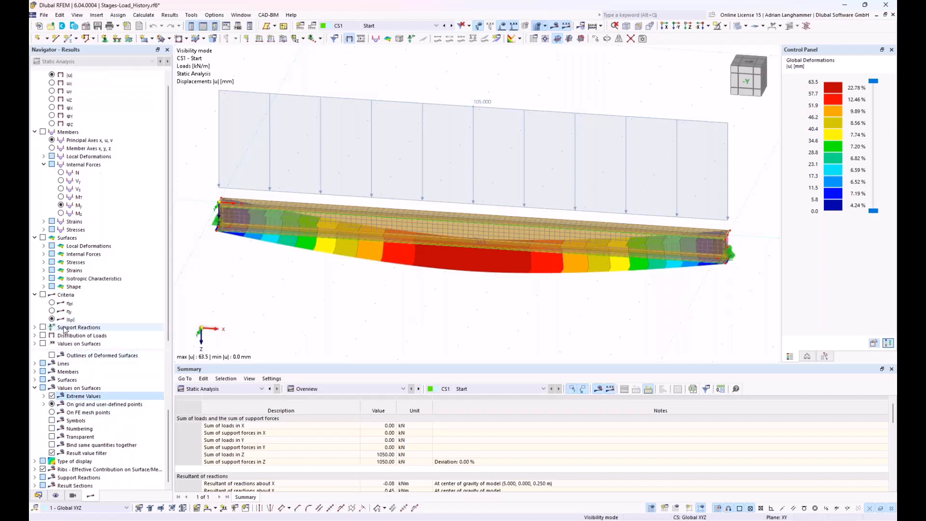
click(43, 343)
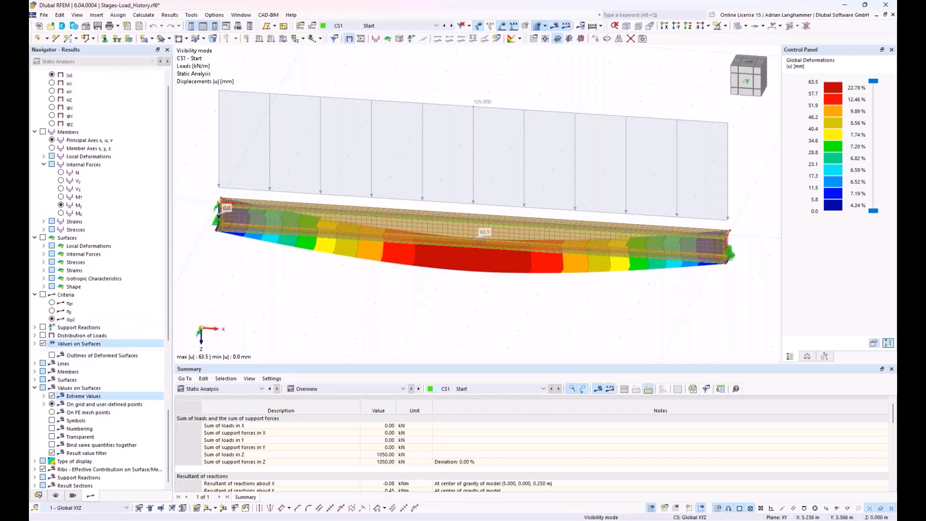
ctrl+middle_drag(458, 252, 469, 250)
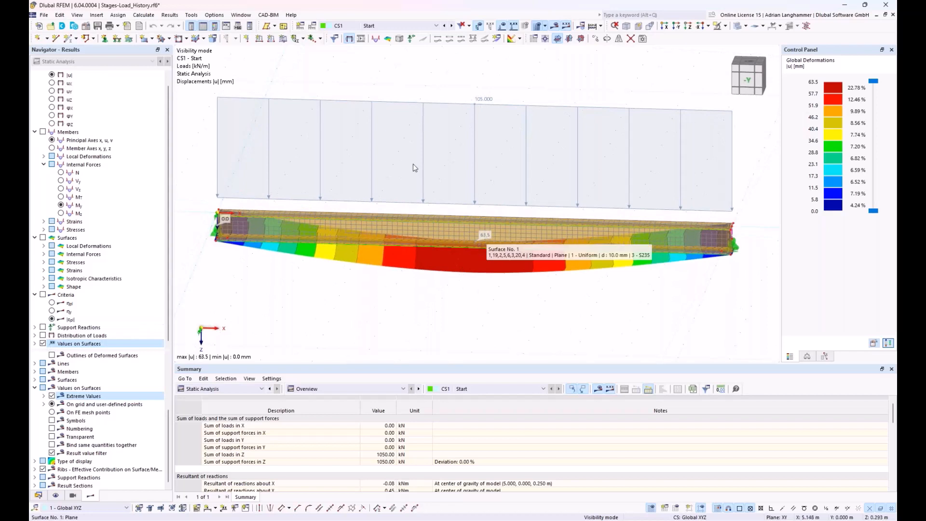
Display the global deformations of the beam for construction stage CS2
click(451, 27)
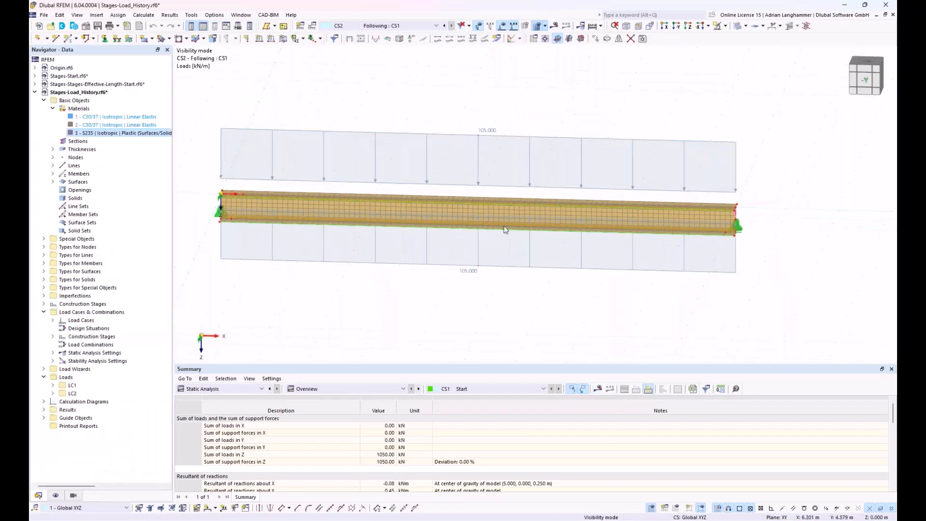
click(554, 33)
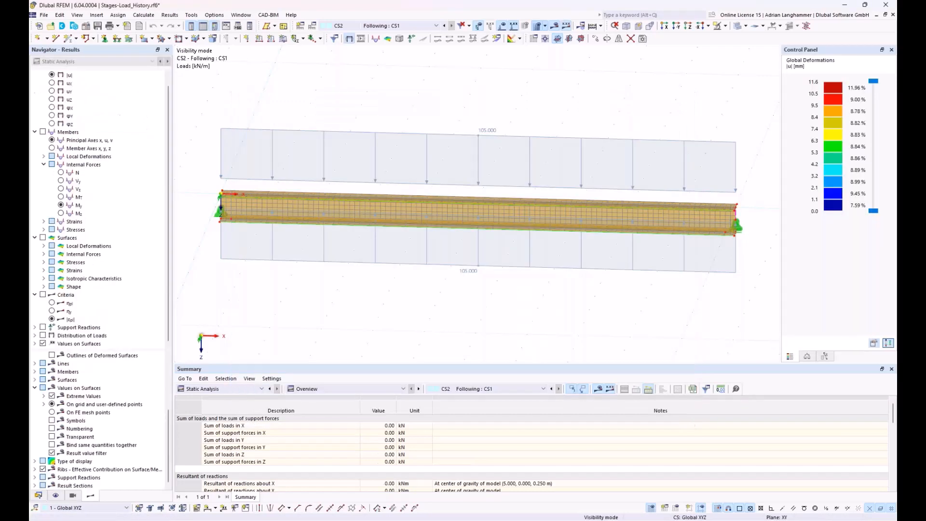
middle_drag(499, 306, 530, 294)
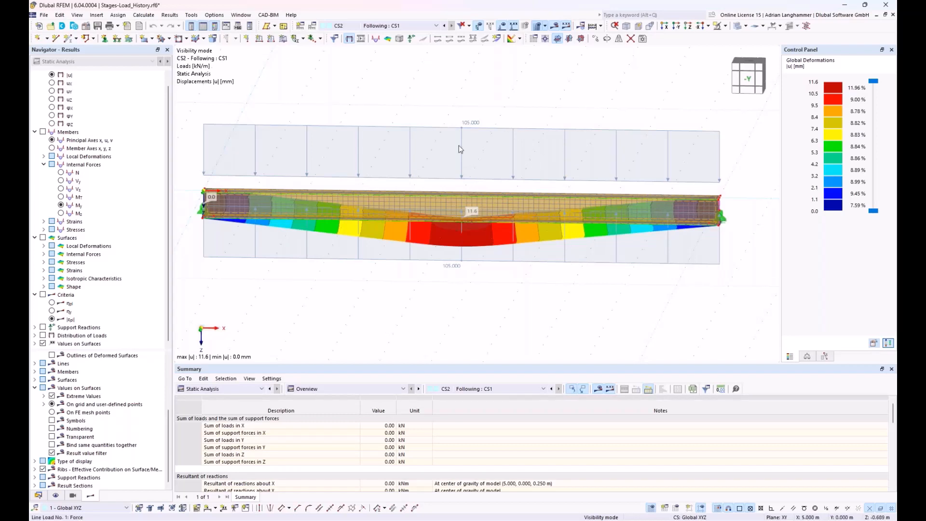
middle_drag(492, 286, 490, 289)
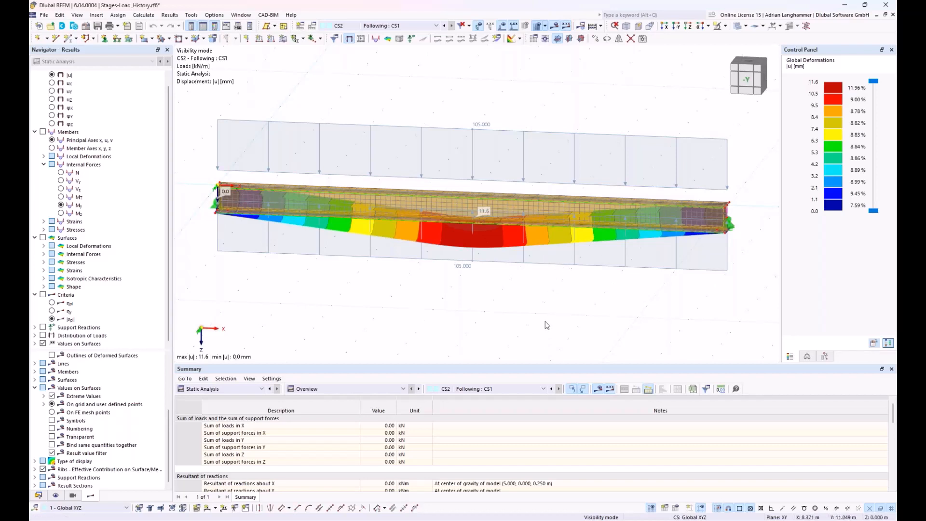
ctrl+middle_drag(541, 317, 551, 309)
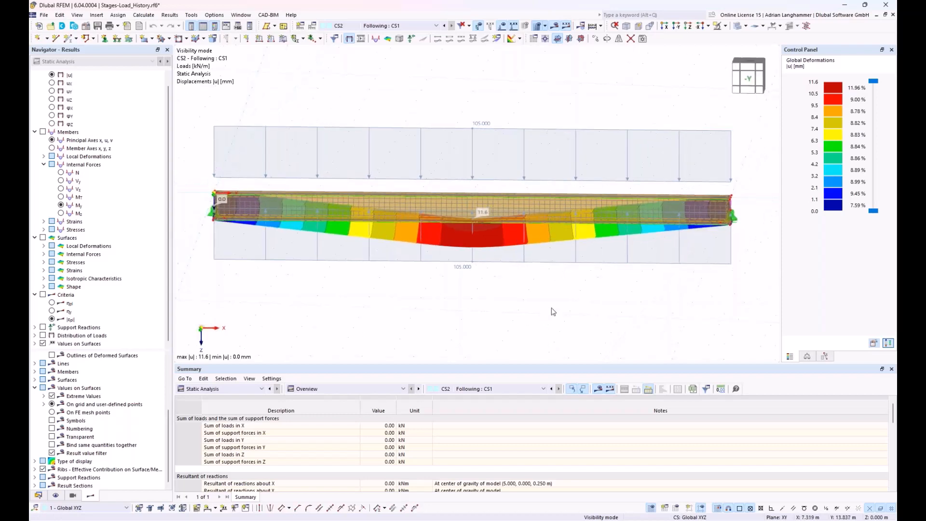
scroll(551, 307, up, 1)
scroll(551, 307, down, 2)
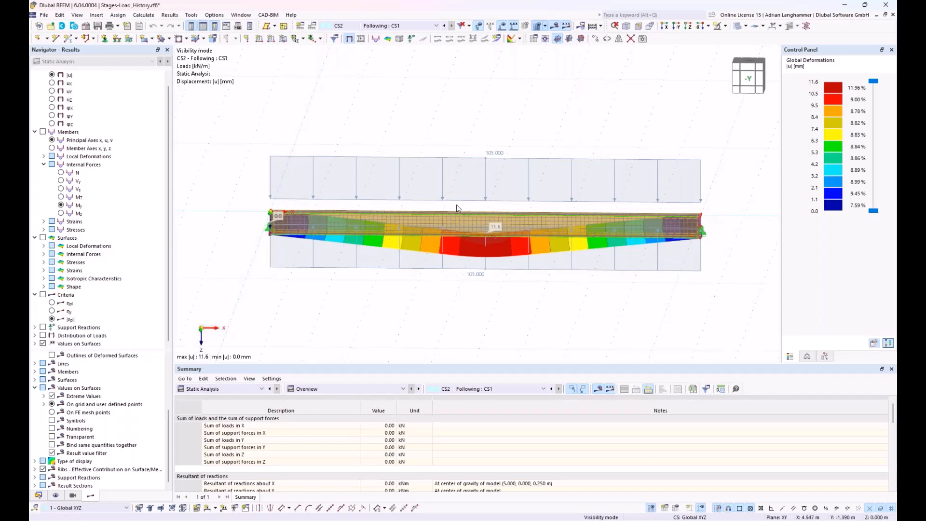
middle_drag(413, 290, 392, 268)
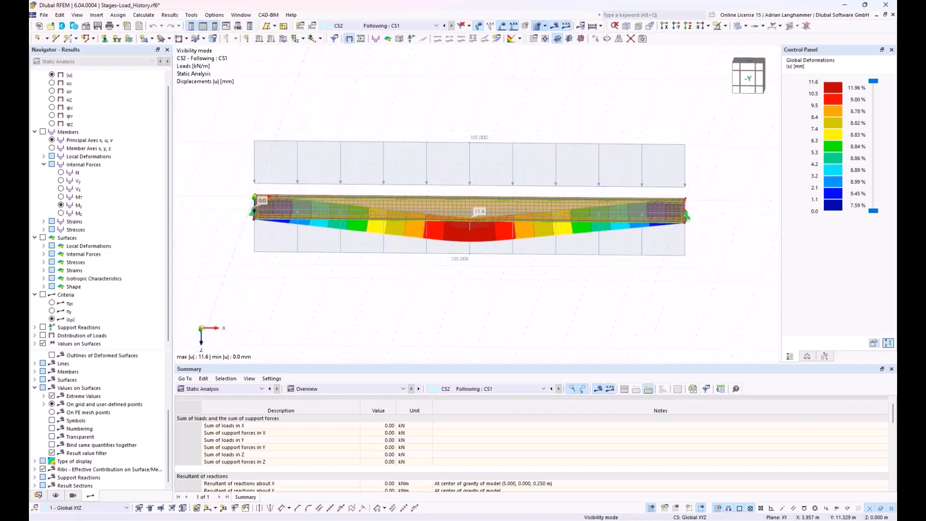
ctrl+middle_drag(263, 120, 247, 128)
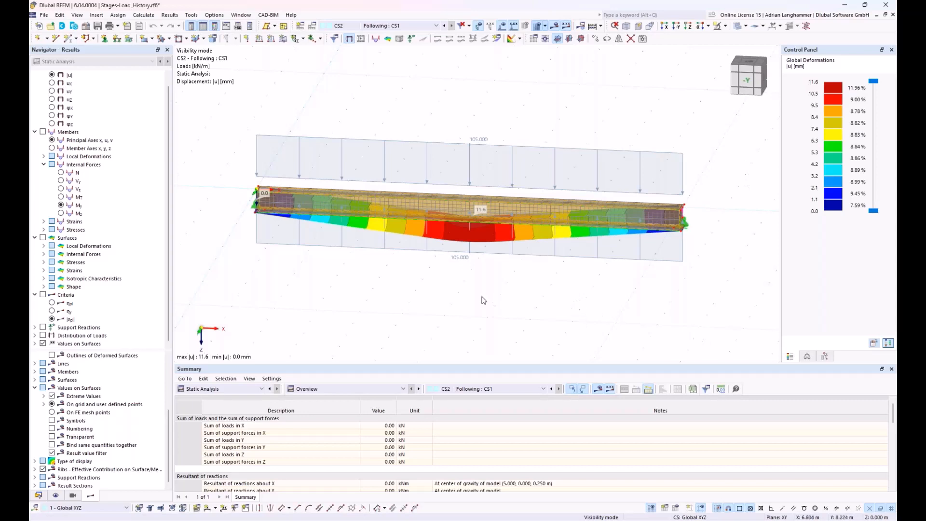
ctrl+middle_drag(482, 297, 484, 288)
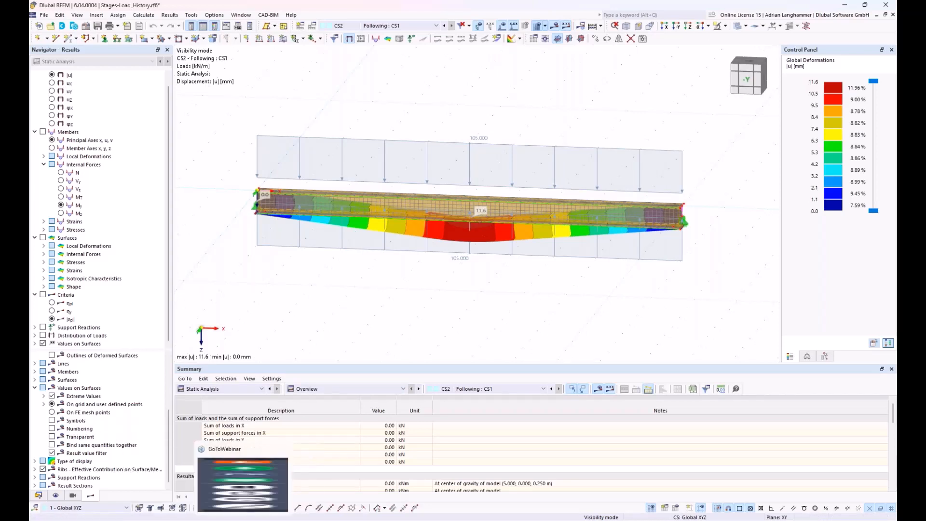
Switch to the Dlubal website in the browser and open the Webinars page under News & Events
click(235, 504)
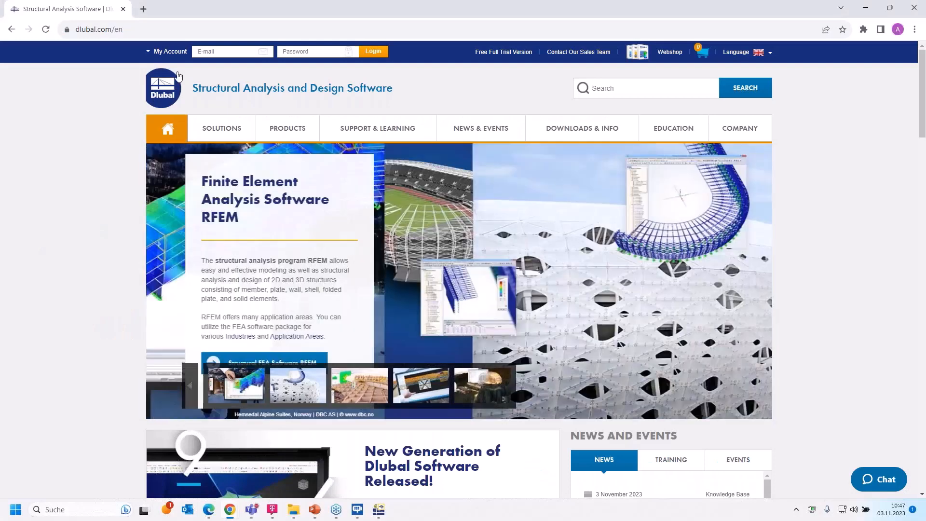
mouse_move(490, 131)
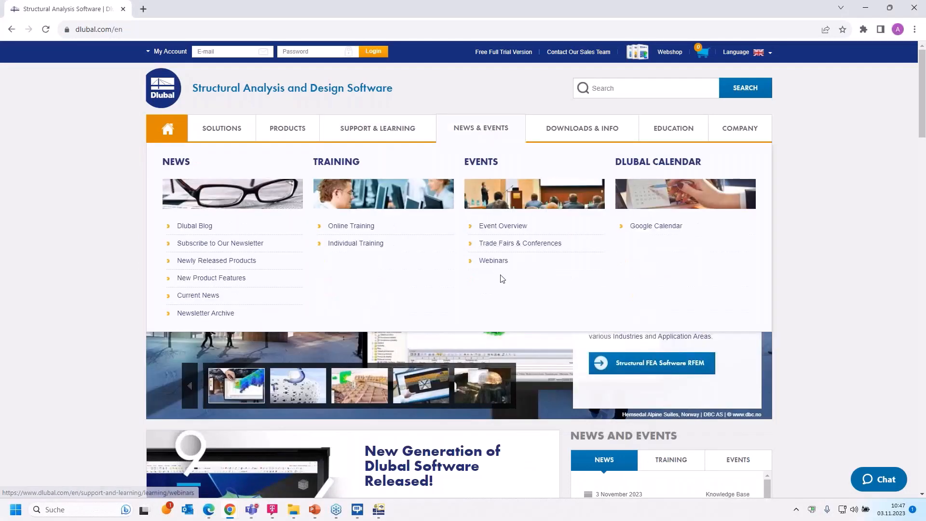
click(493, 260)
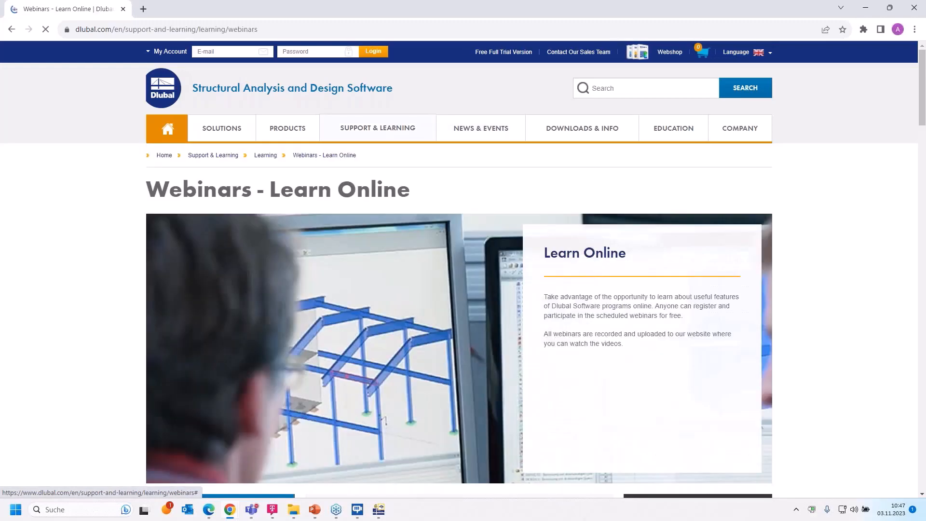
Look through the English webinar list for the upcoming webinars, their dates and topics
scroll(499, 236, down, 7)
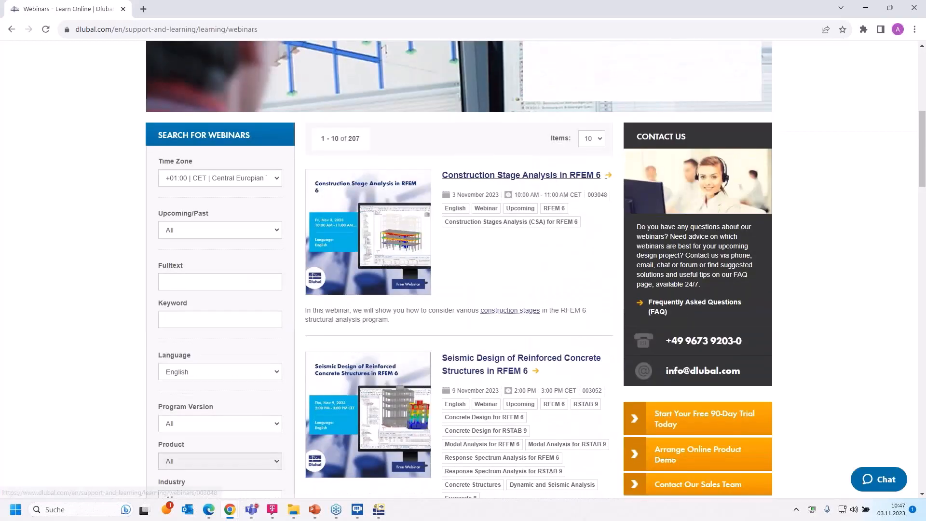
scroll(498, 198, down, 4)
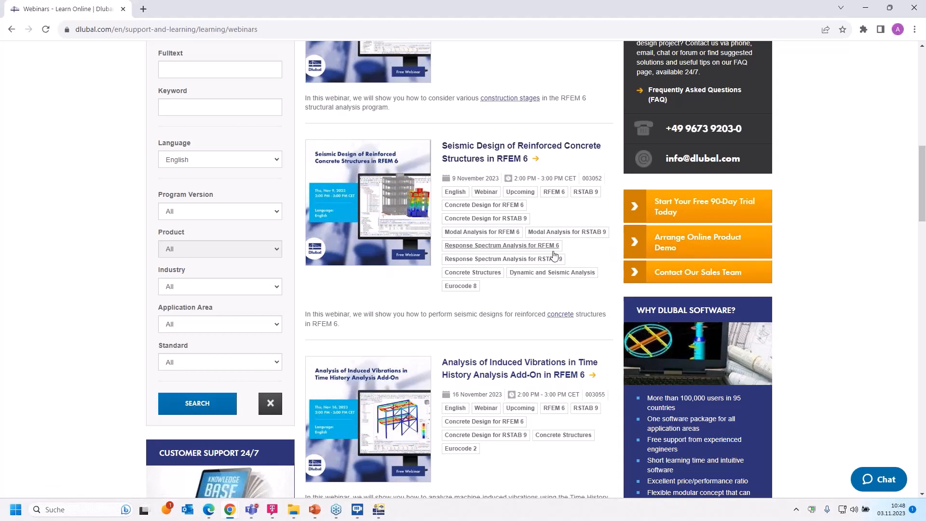
scroll(549, 272, down, 3)
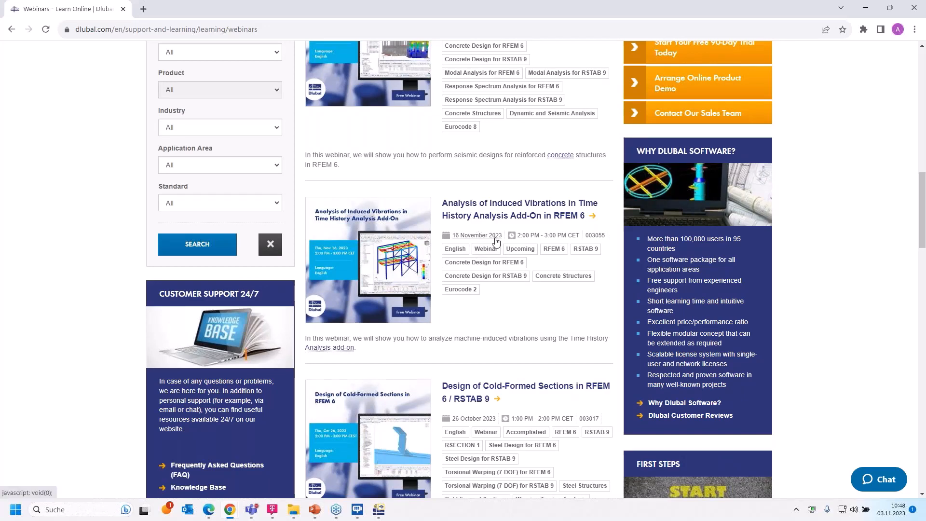
scroll(496, 242, down, 2)
scroll(496, 242, down, 2)
scroll(496, 242, up, 10)
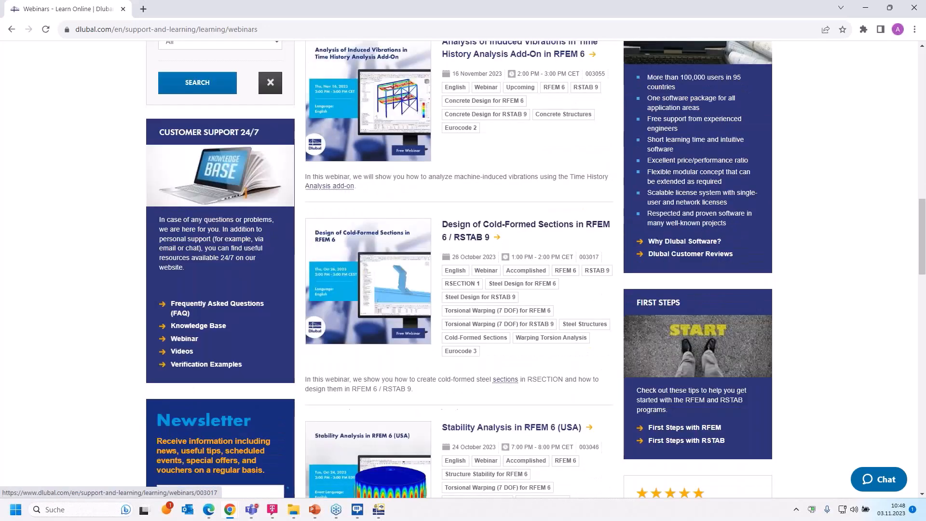
scroll(483, 336, down, 4)
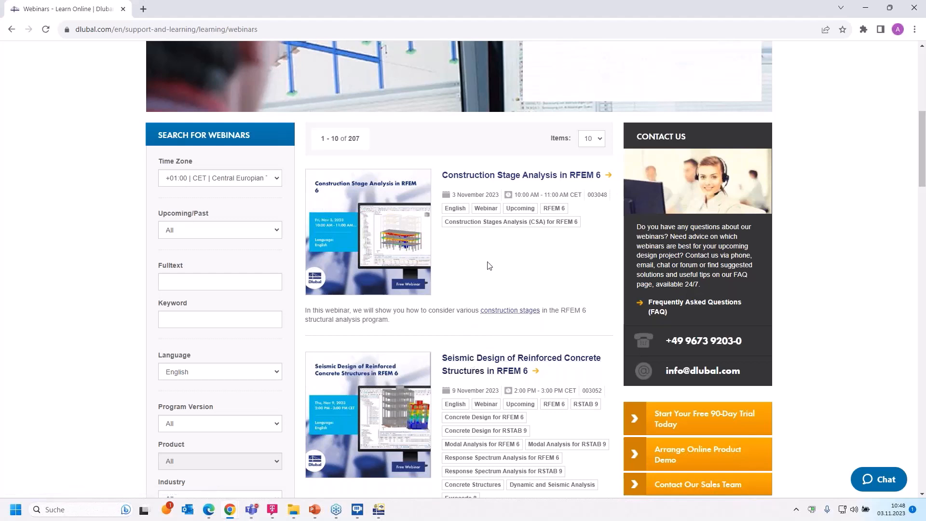
Open the "Construction Stage Analysis in RFEM 6" webinar page and locate its presentation slides and the Models to Download section
click(483, 180)
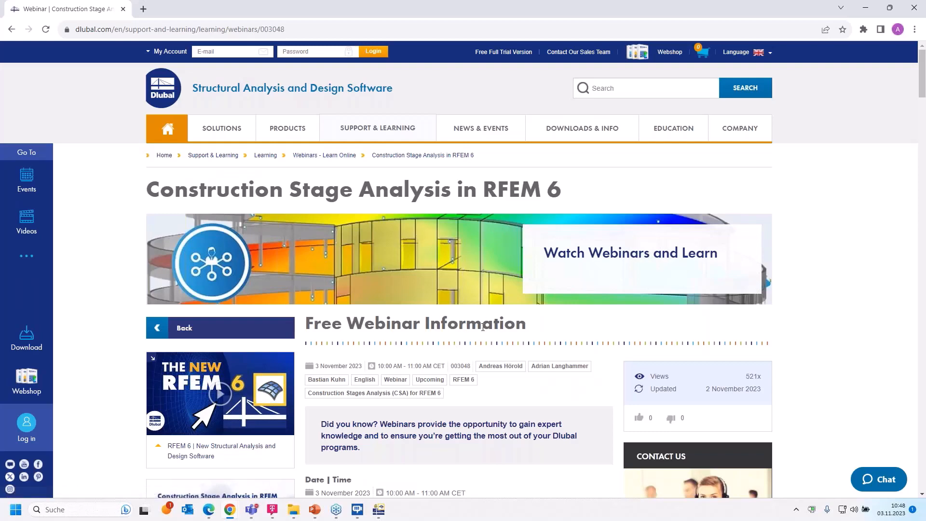
scroll(451, 328, down, 5)
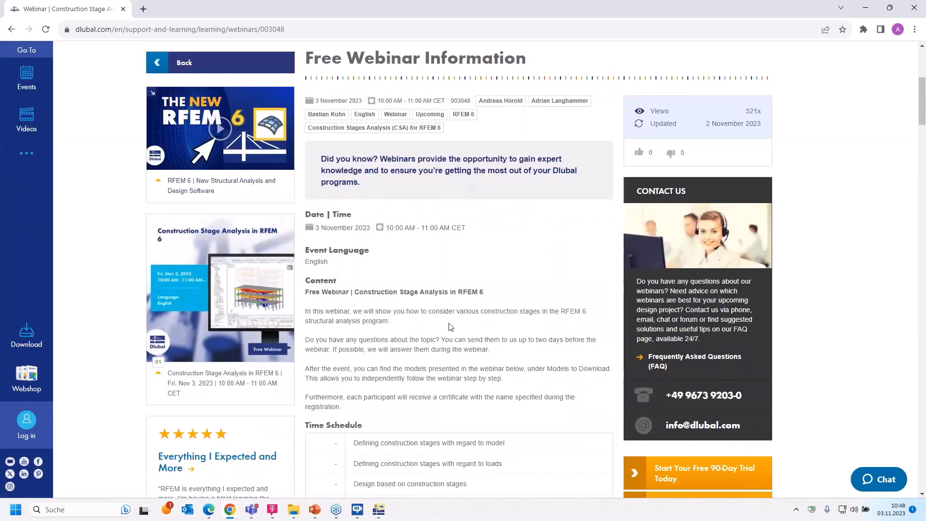
scroll(450, 326, down, 4)
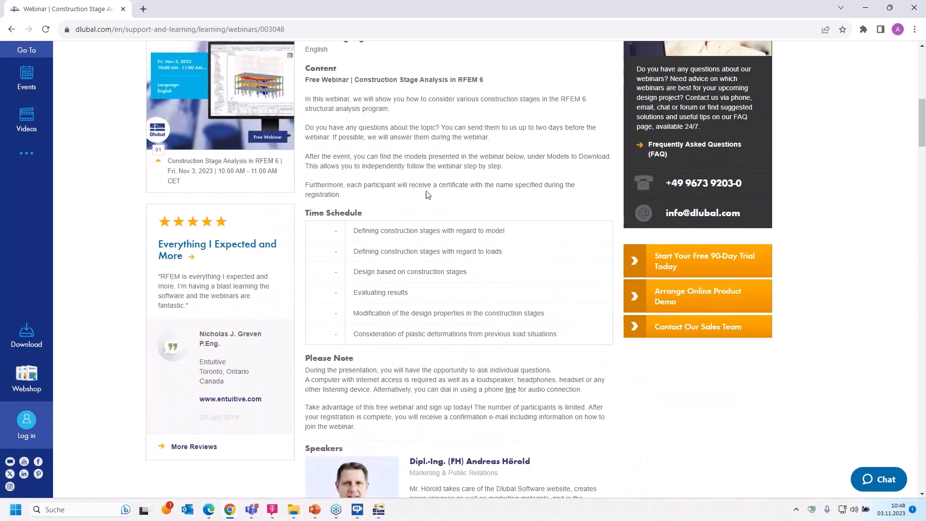
scroll(426, 194, down, 8)
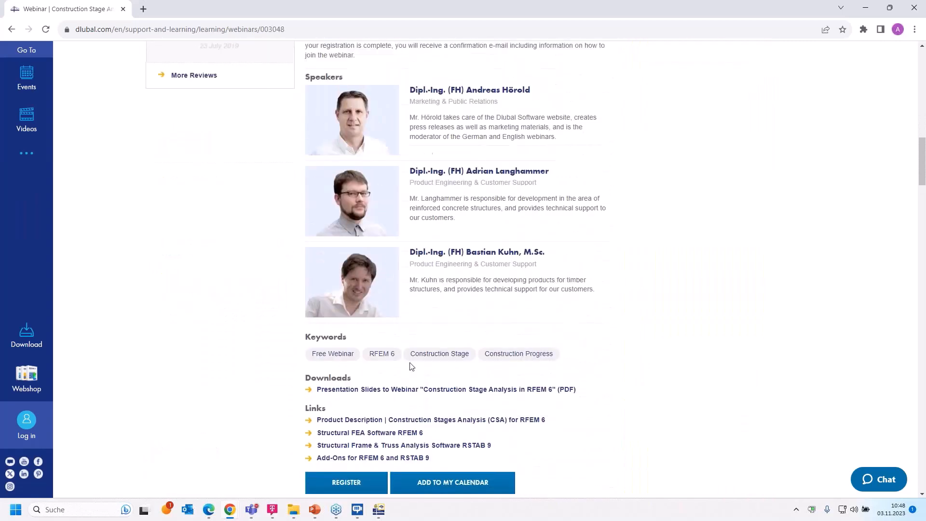
scroll(411, 367, down, 2)
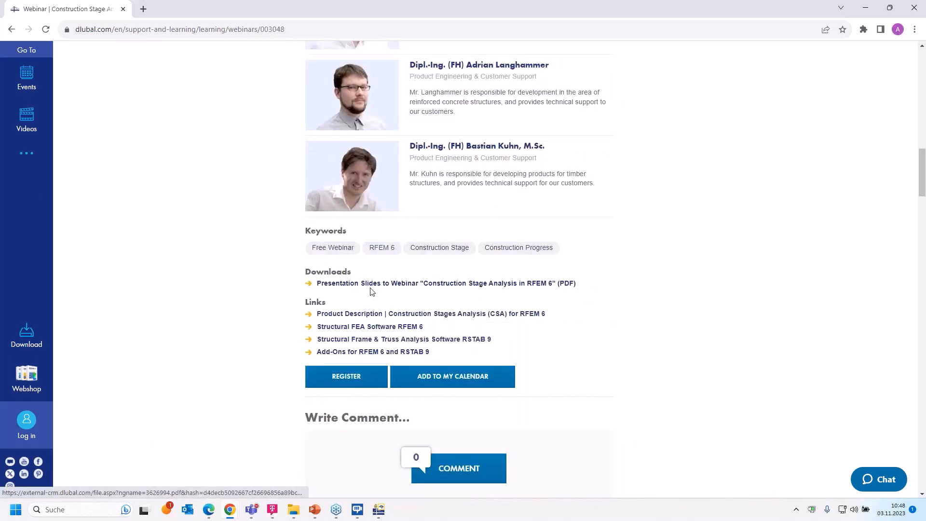
scroll(371, 291, down, 13)
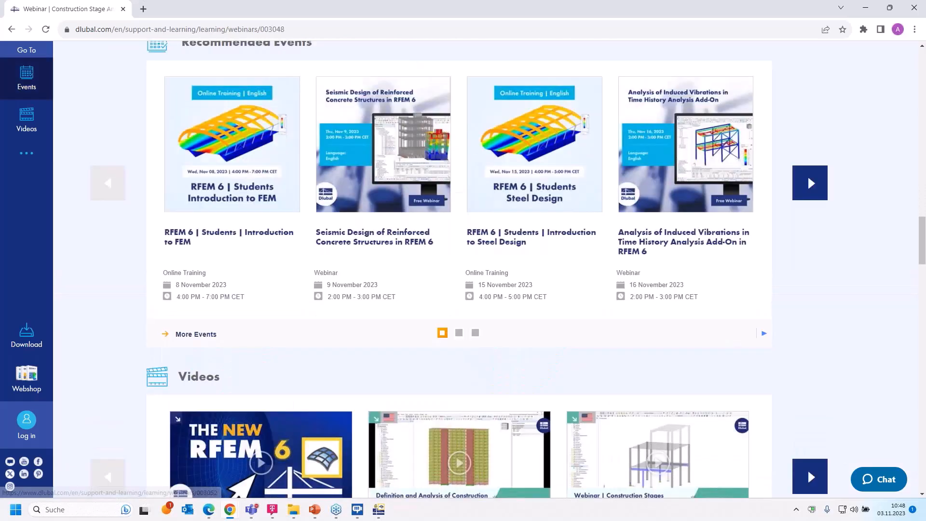
scroll(381, 346, down, 8)
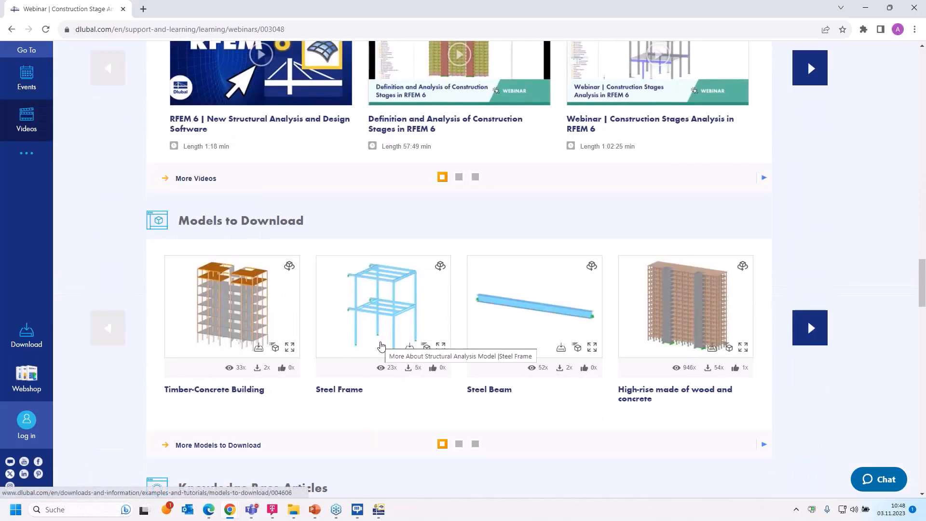